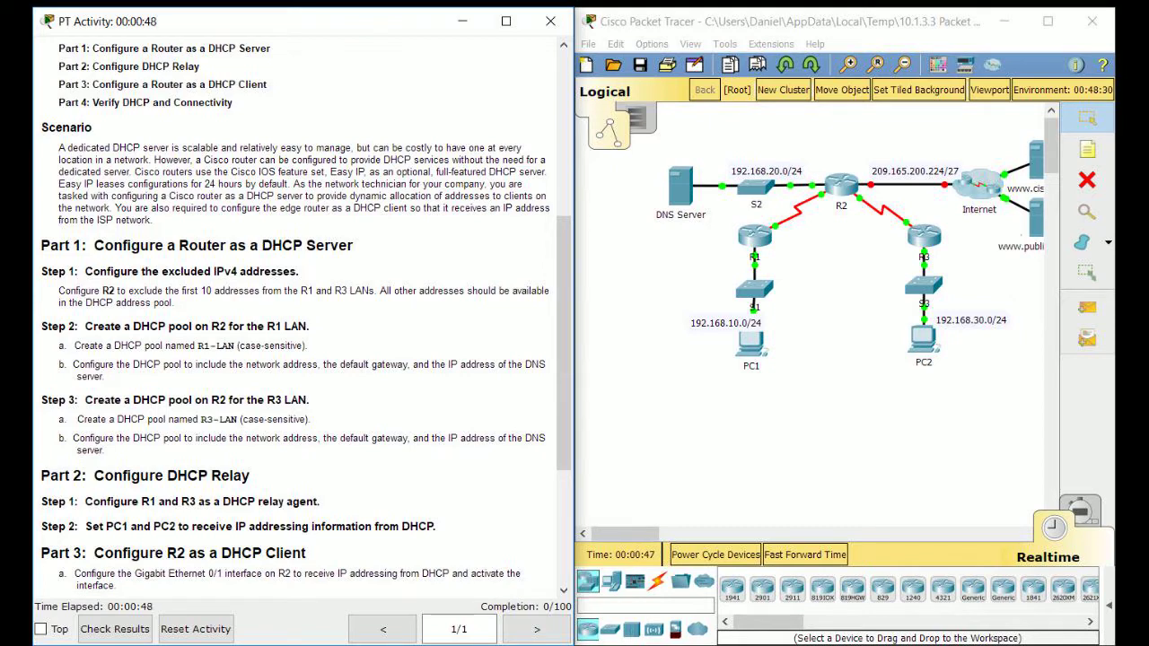
Open router R2's command line and enter privileged EXEC mode followed by global configuration mode.
{"action": "scroll", "coordinate": [305, 314], "scroll_direction": "down", "scroll_amount": 1}
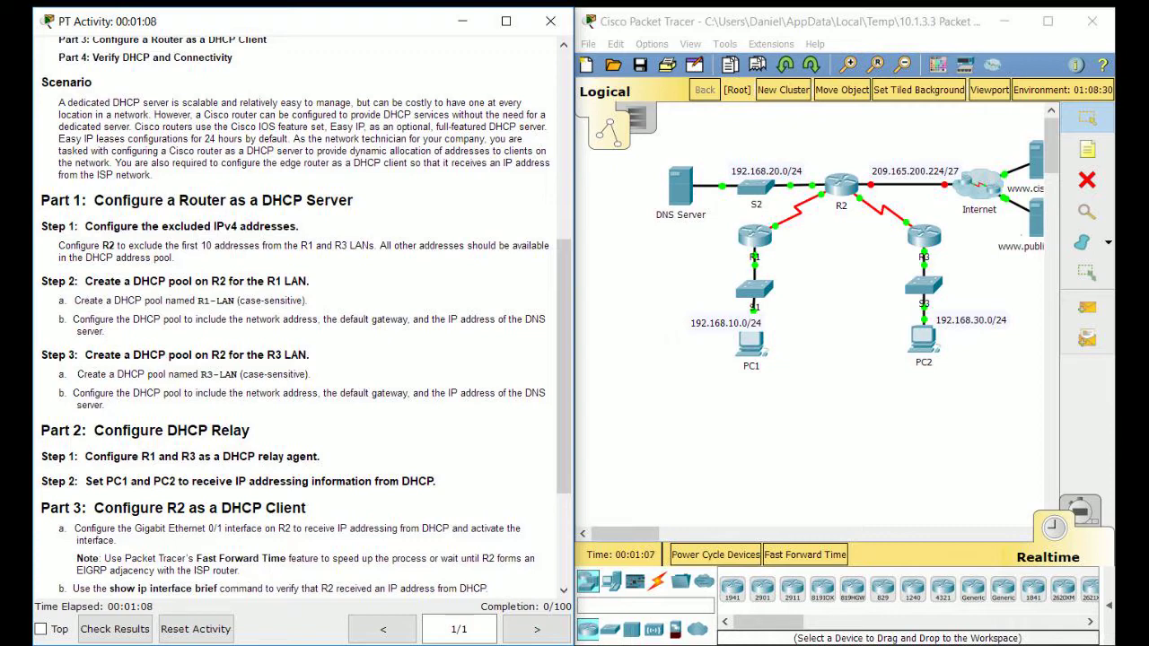
{"action": "scroll", "coordinate": [297, 314], "scroll_direction": "up", "scroll_amount": 3}
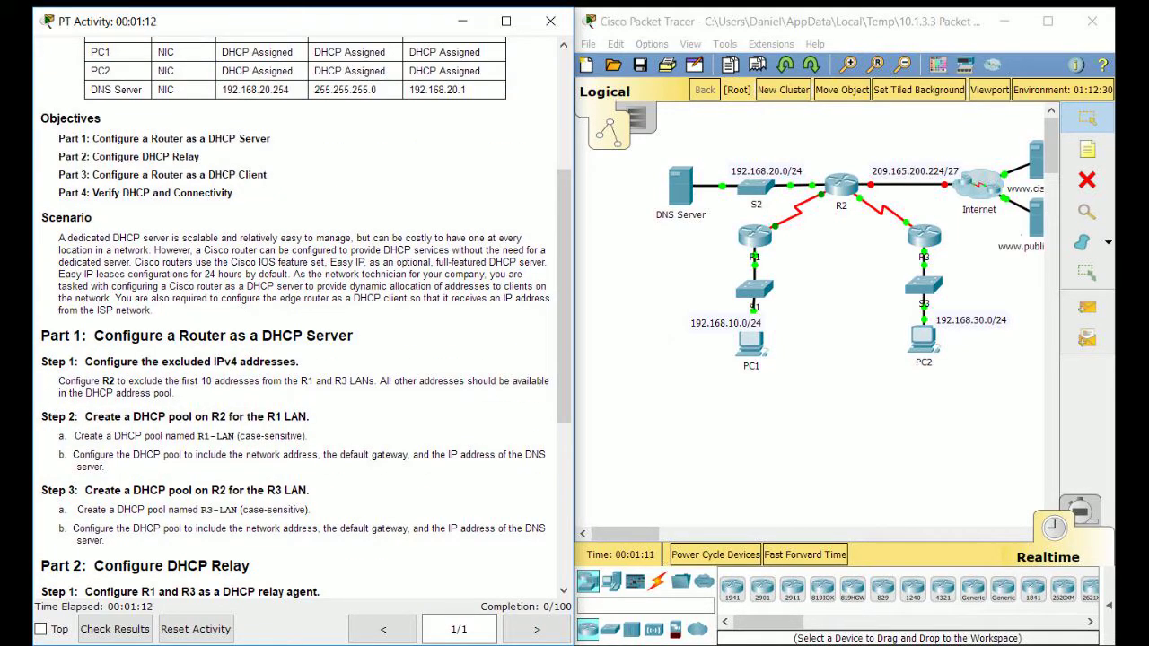
{"action": "left_click", "coordinate": [834, 189]}
{"action": "left_click_drag", "start_coordinate": [529, 99], "coordinate": [725, 135]}
{"action": "left_click", "coordinate": [722, 188]}
{"action": "key", "text": "Return"}
{"action": "type", "text": "en"}
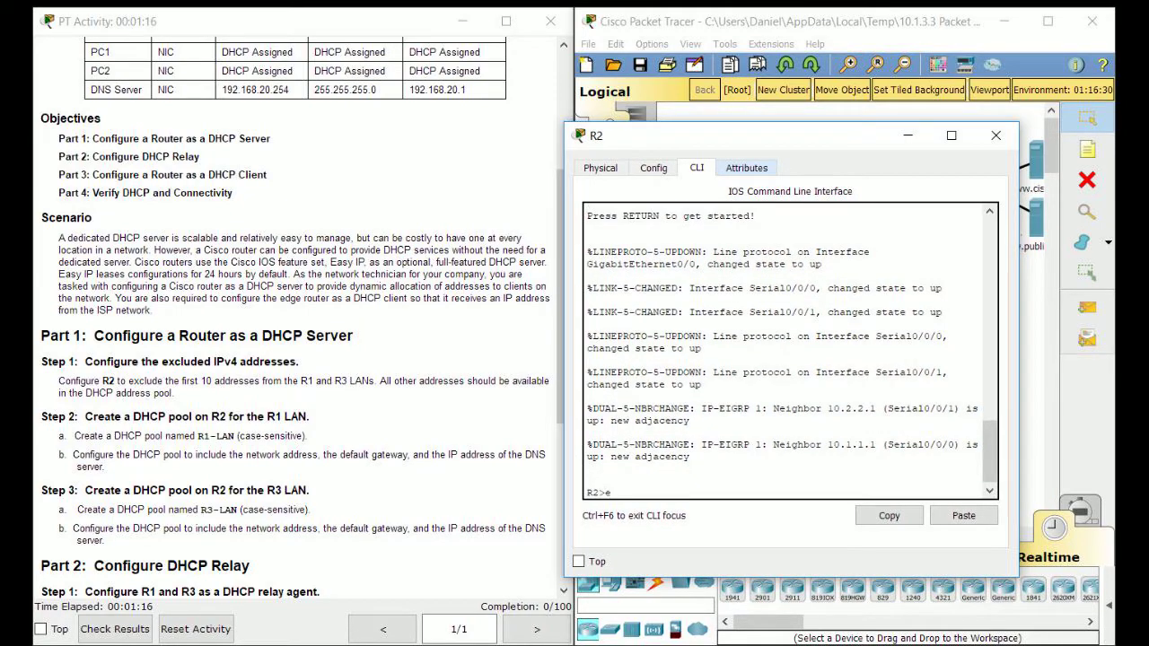
{"action": "key", "text": "Return"}
{"action": "type", "text": "conf t"}
{"action": "key", "text": "Return"}
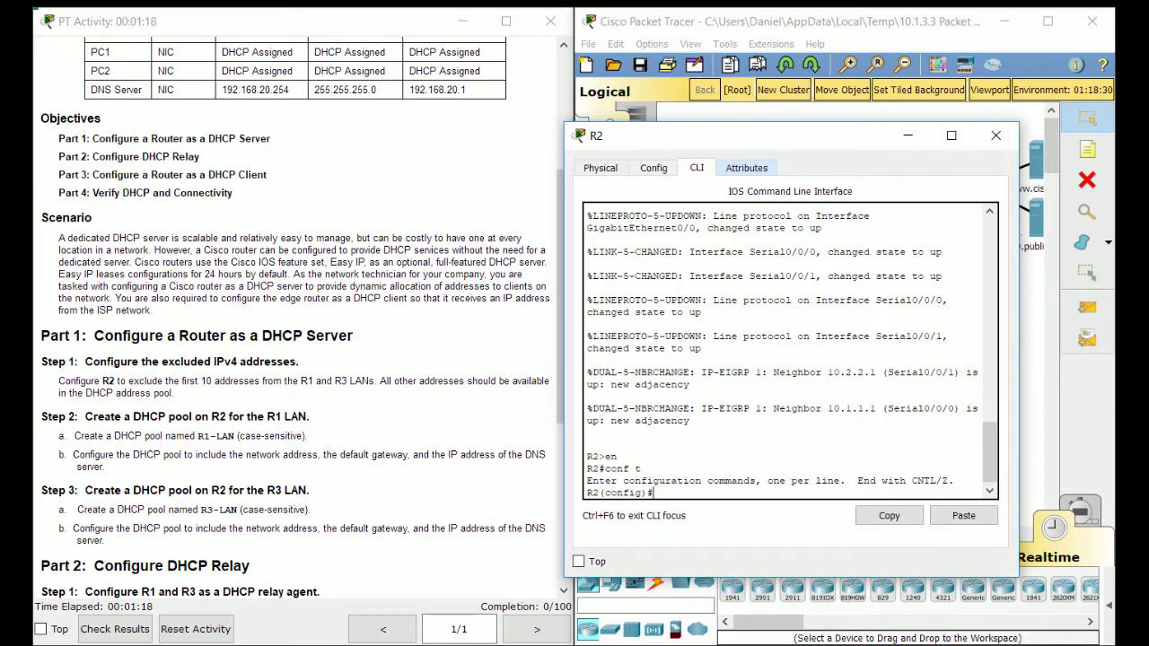
Exclude the R1 LAN addresses 192.168.10.1 through 192.168.10.10 from DHCP assignment on R2.
{"action": "type", "text": "ip dhcp excluded-address"}
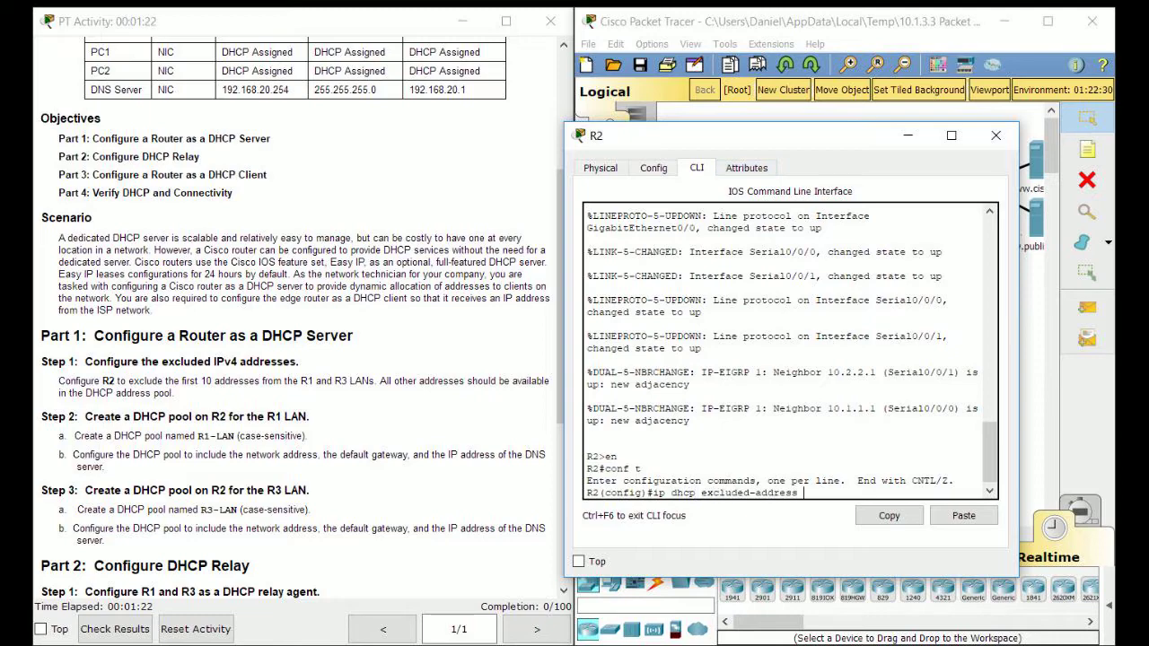
{"action": "scroll", "coordinate": [287, 314], "scroll_direction": "up", "scroll_amount": 5}
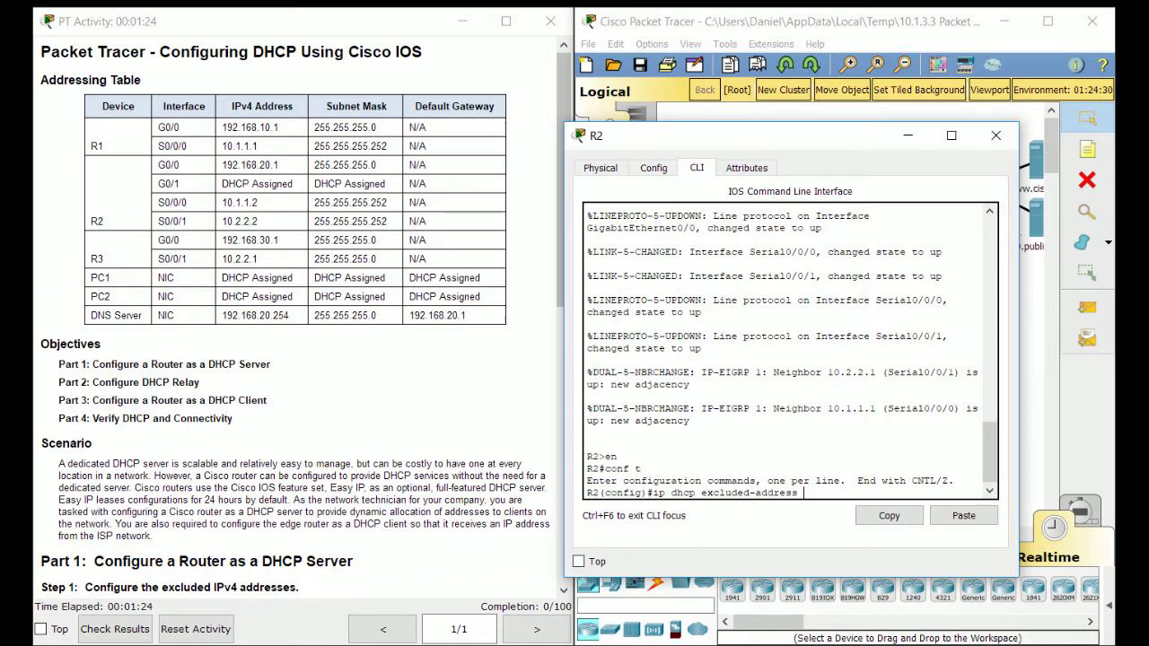
{"action": "scroll", "coordinate": [287, 314], "scroll_direction": "down", "scroll_amount": 3}
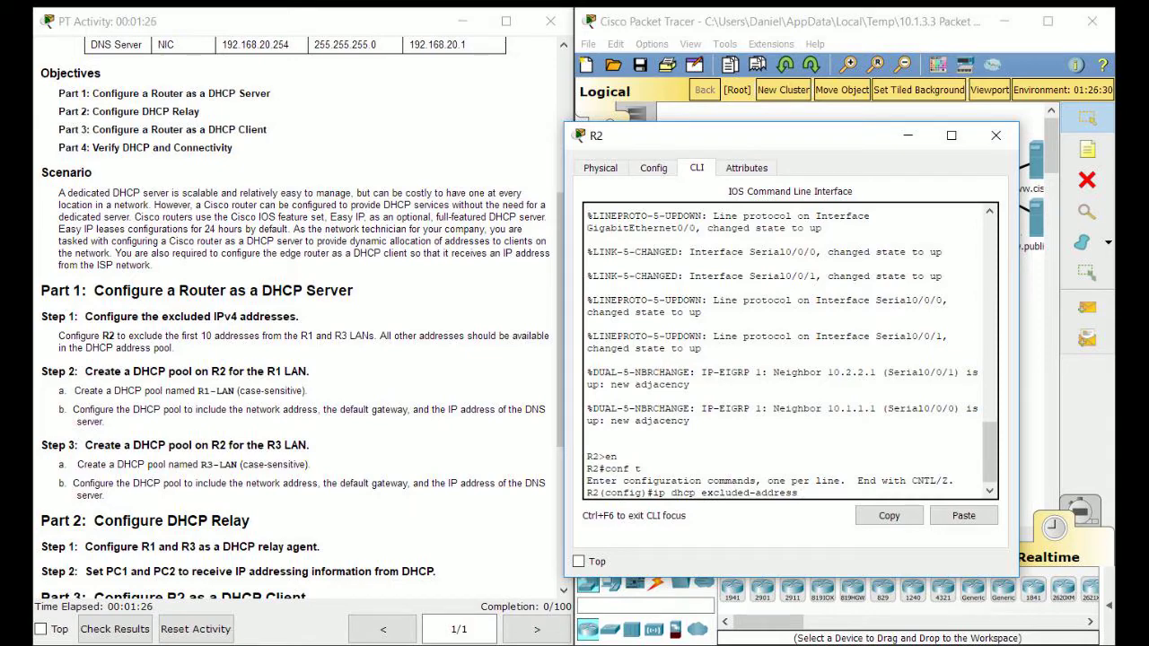
{"action": "scroll", "coordinate": [287, 314], "scroll_direction": "up", "scroll_amount": 3}
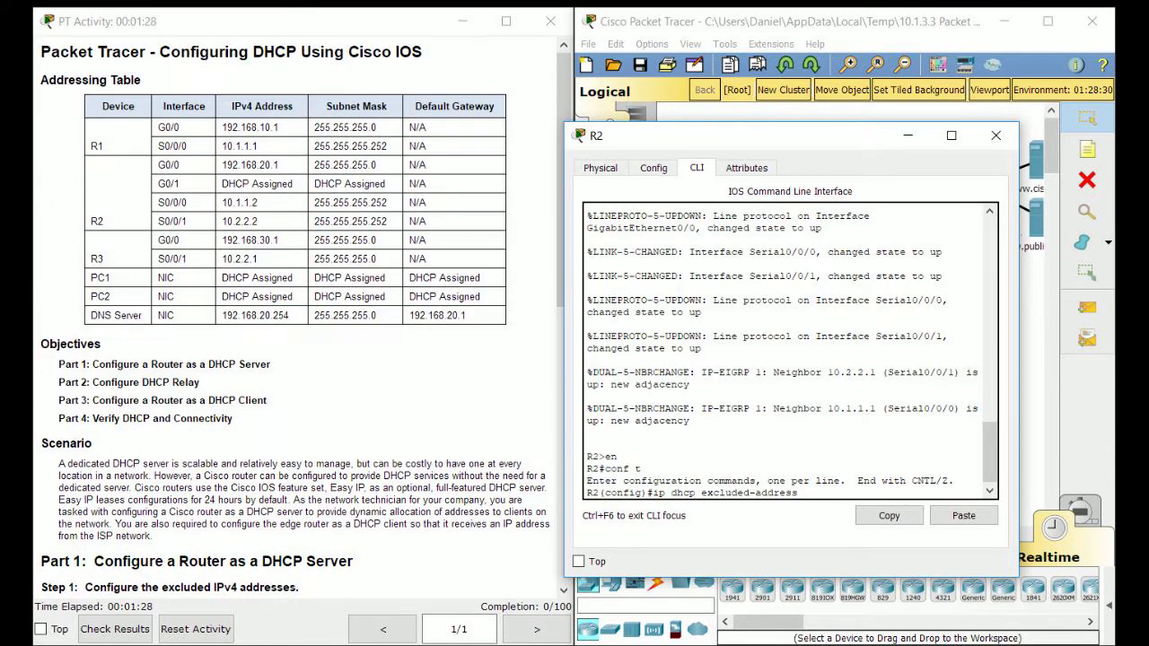
{"action": "type", "text": "192.168.10.1 192.168.10.10"}
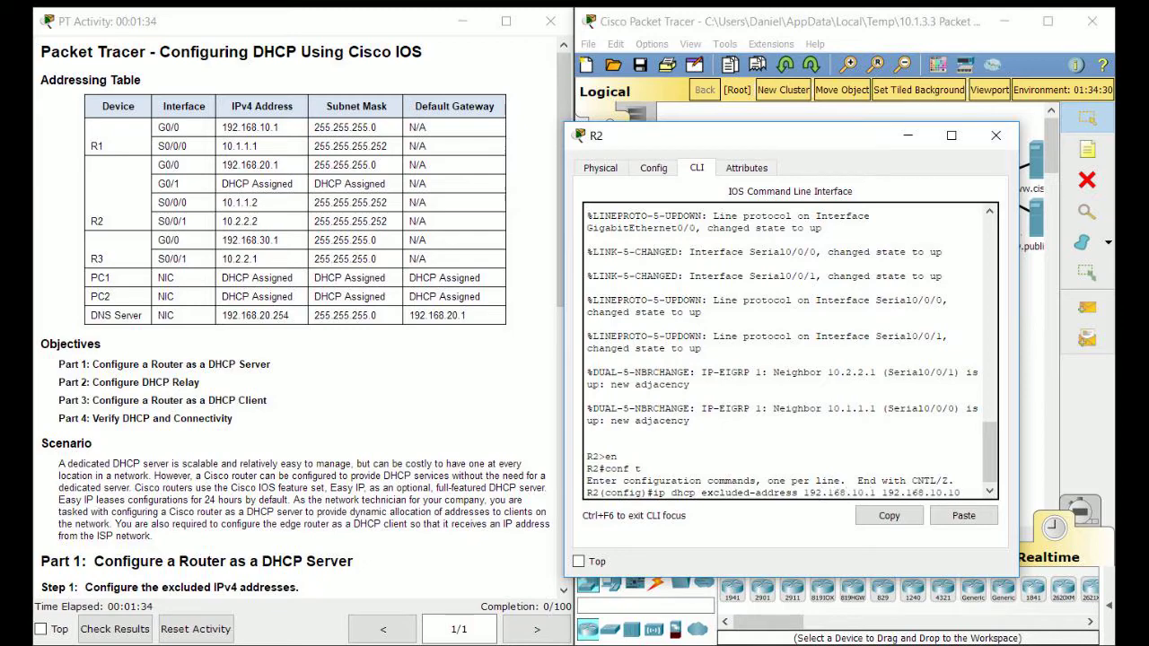
{"action": "scroll", "coordinate": [287, 314], "scroll_direction": "down", "scroll_amount": 1}
{"action": "scroll", "coordinate": [287, 314], "scroll_direction": "up", "scroll_amount": 1}
{"action": "key", "text": "Return"}
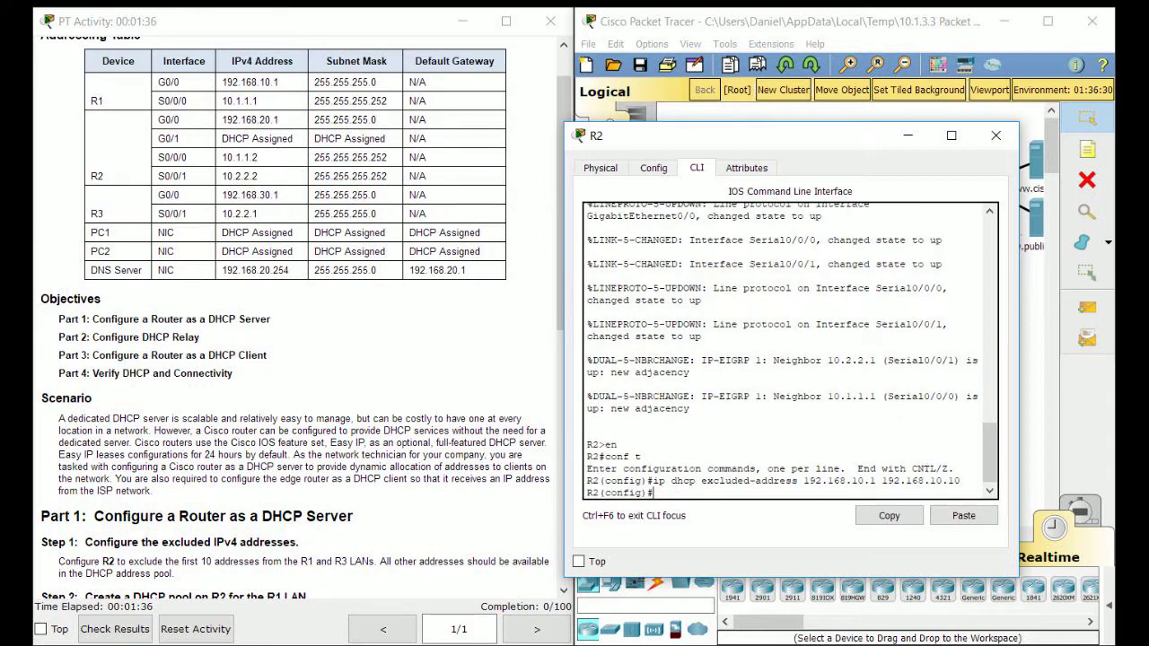
Exclude the R3 LAN addresses 192.168.30.1 through 192.168.30.10 from DHCP assignment on R2.
{"action": "type", "text": "ip dhcp excluded-address"}
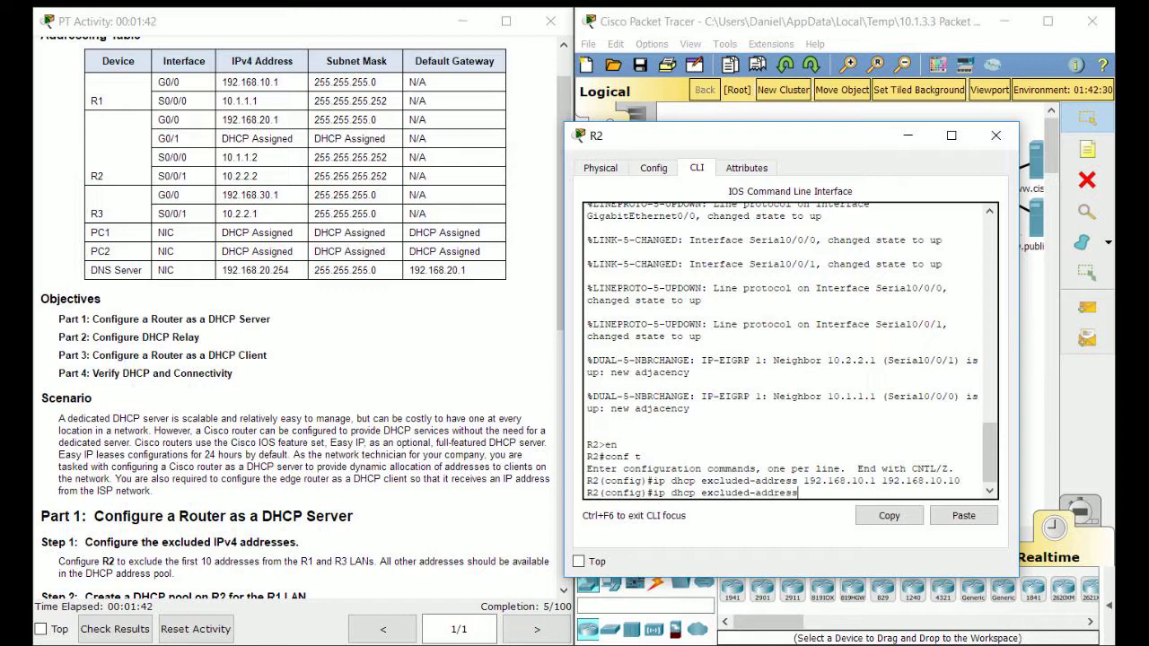
{"action": "type", "text": " 192.168.30.1 192.168.30.10"}
{"action": "key", "text": "Return"}
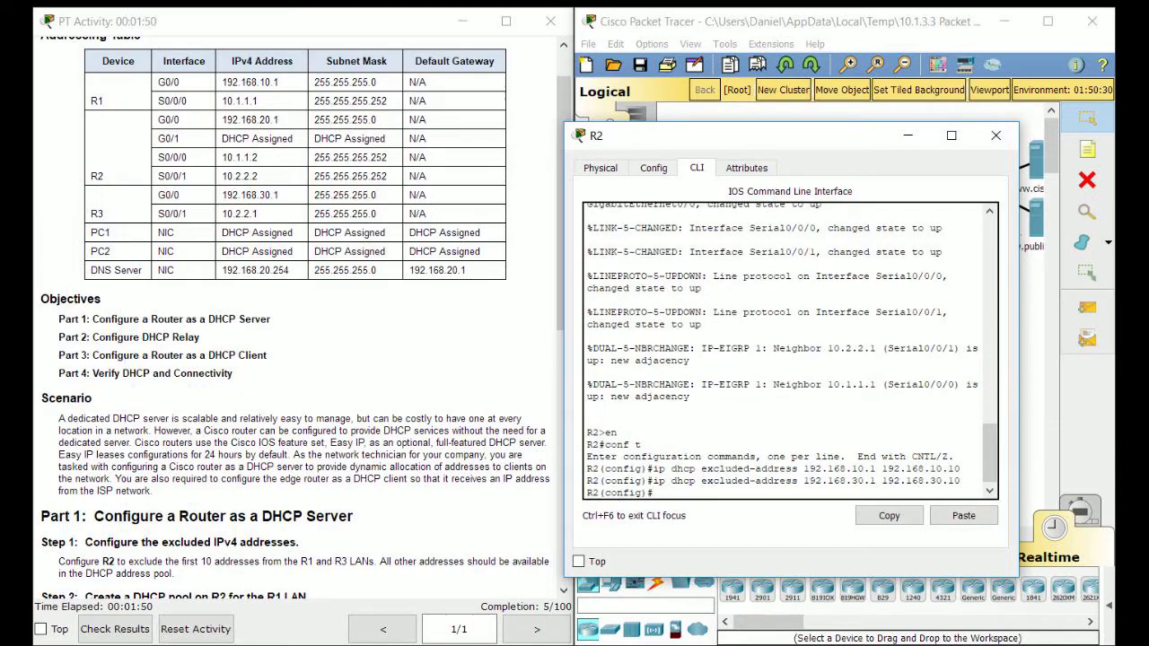
Create a DHCP pool named R1-LAN on R2.
{"action": "scroll", "coordinate": [297, 314], "scroll_direction": "down", "scroll_amount": 3}
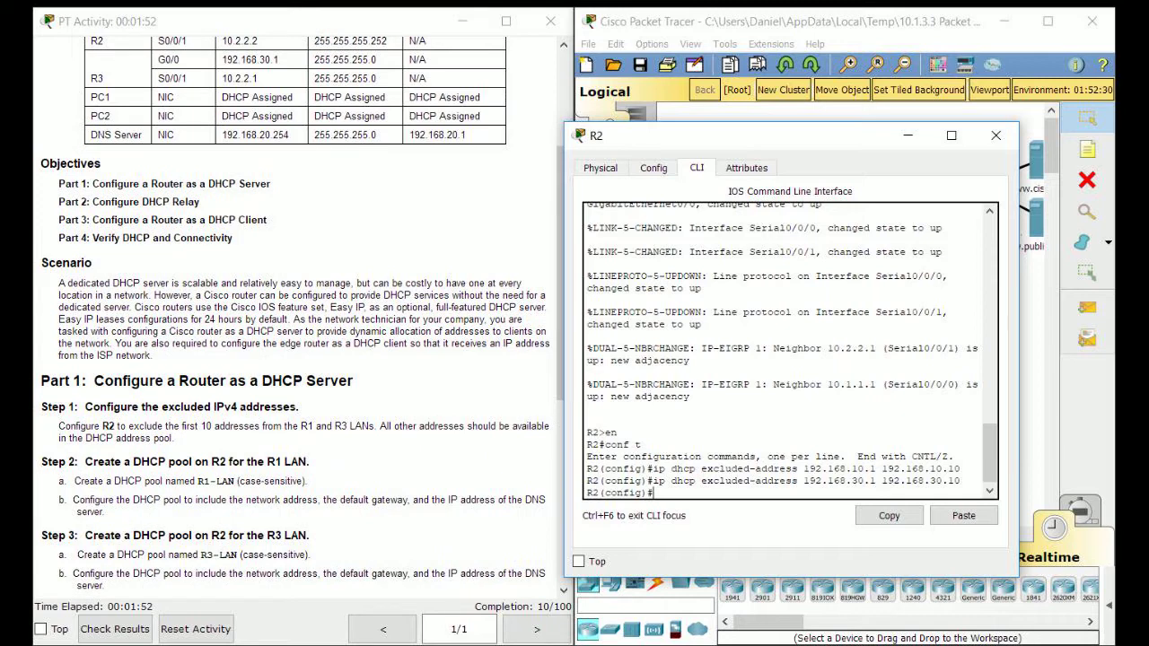
{"action": "scroll", "coordinate": [296, 314], "scroll_direction": "down", "scroll_amount": 1}
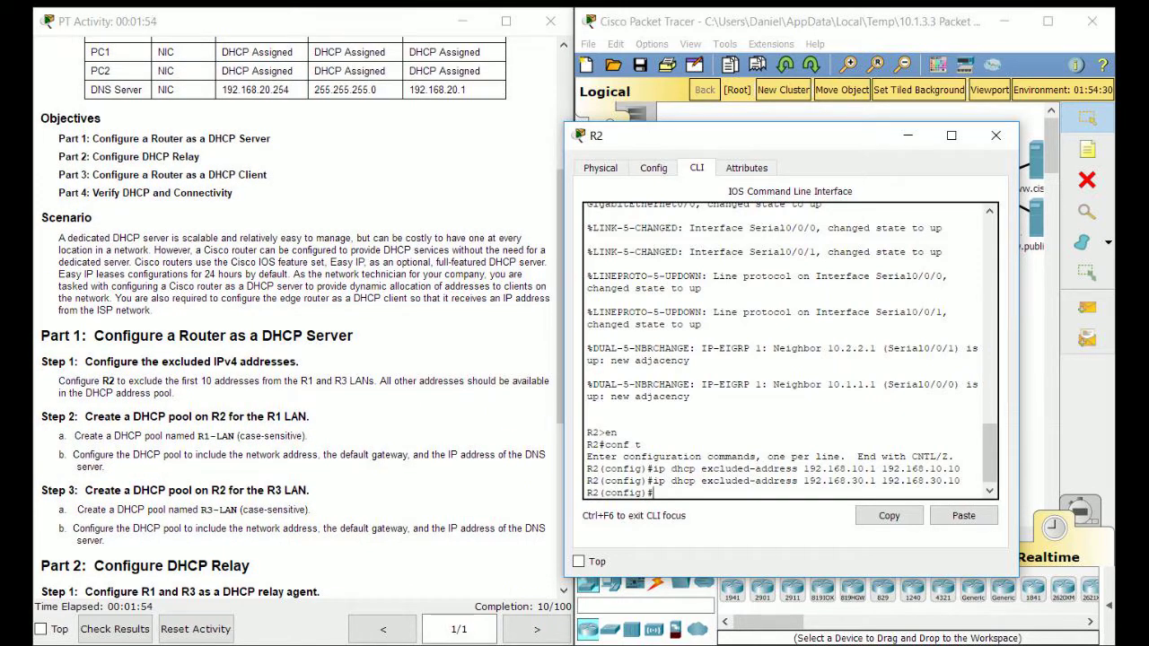
{"action": "scroll", "coordinate": [296, 314], "scroll_direction": "down", "scroll_amount": 1}
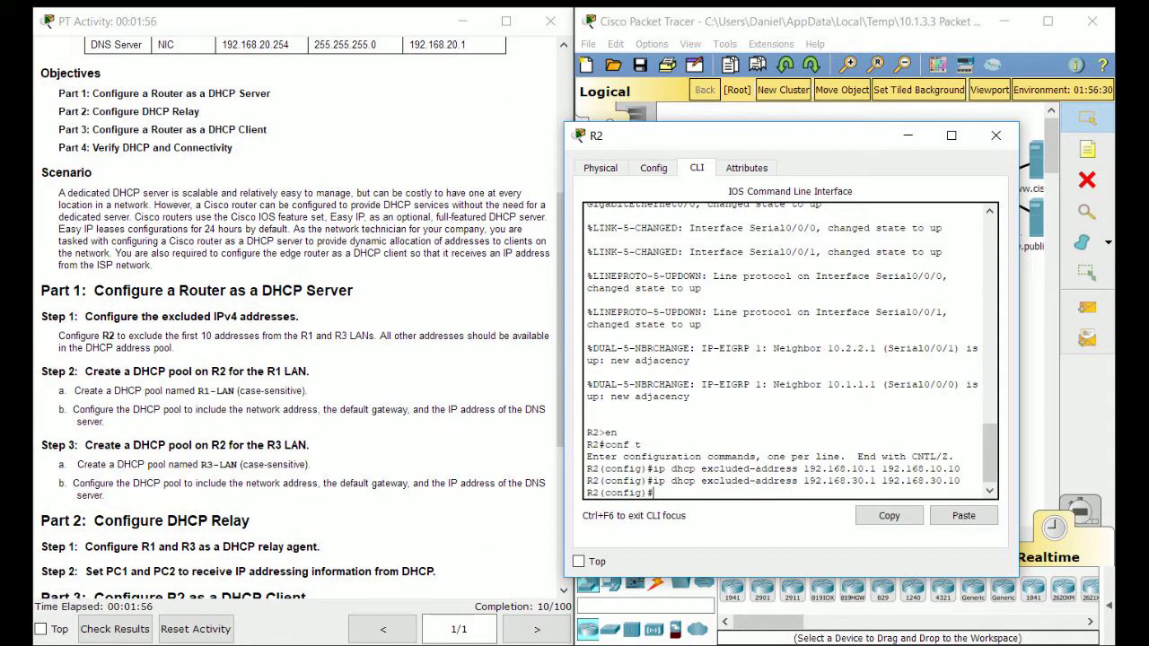
{"action": "type", "text": "ip dhcp pool R1-LAN"}
{"action": "key", "text": "Return"}
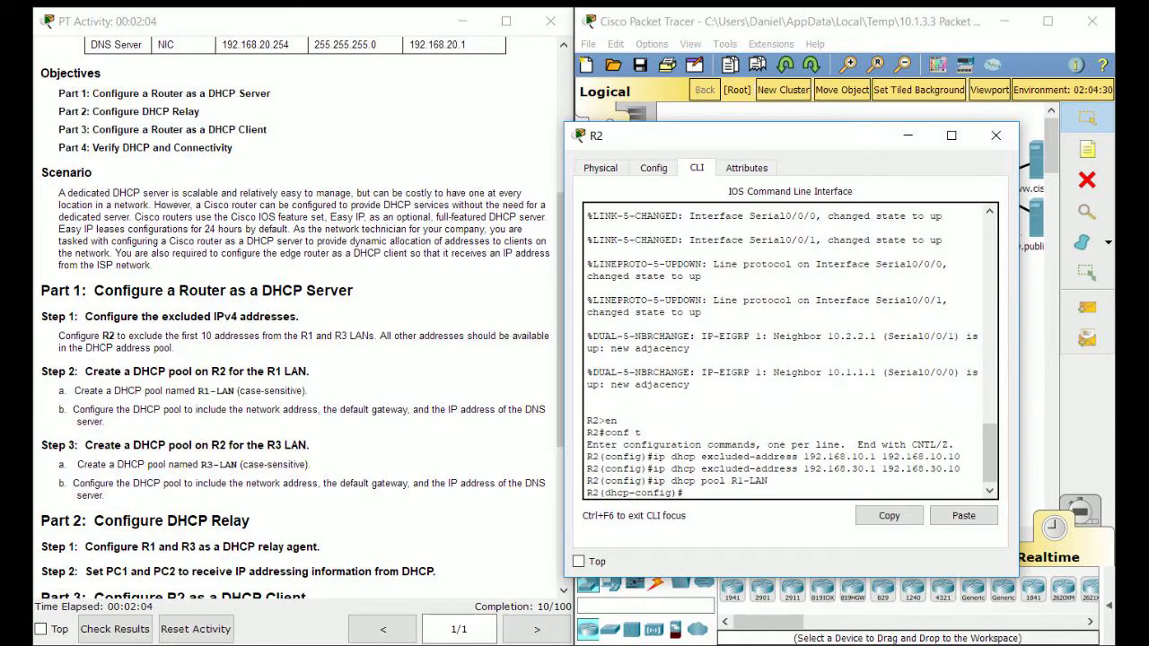
Set the R1-LAN pool's network to 192.168.10.1 with subnet mask 255.255.255.0.
{"action": "scroll", "coordinate": [305, 323], "scroll_direction": "up", "scroll_amount": 5}
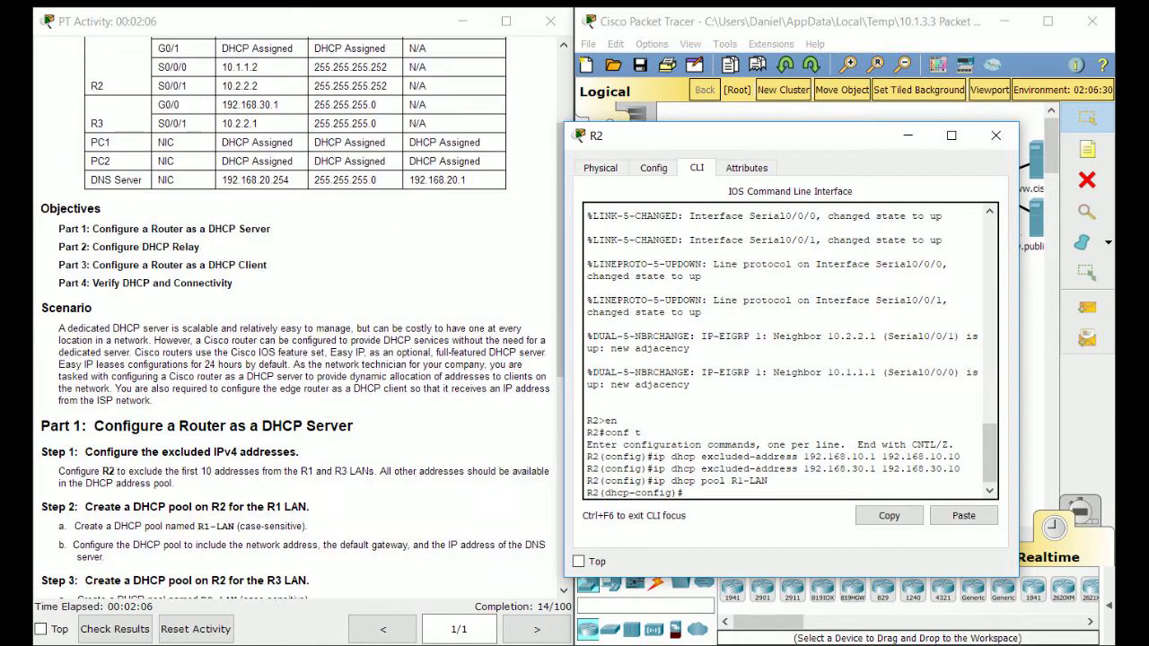
{"action": "type", "text": "n"}
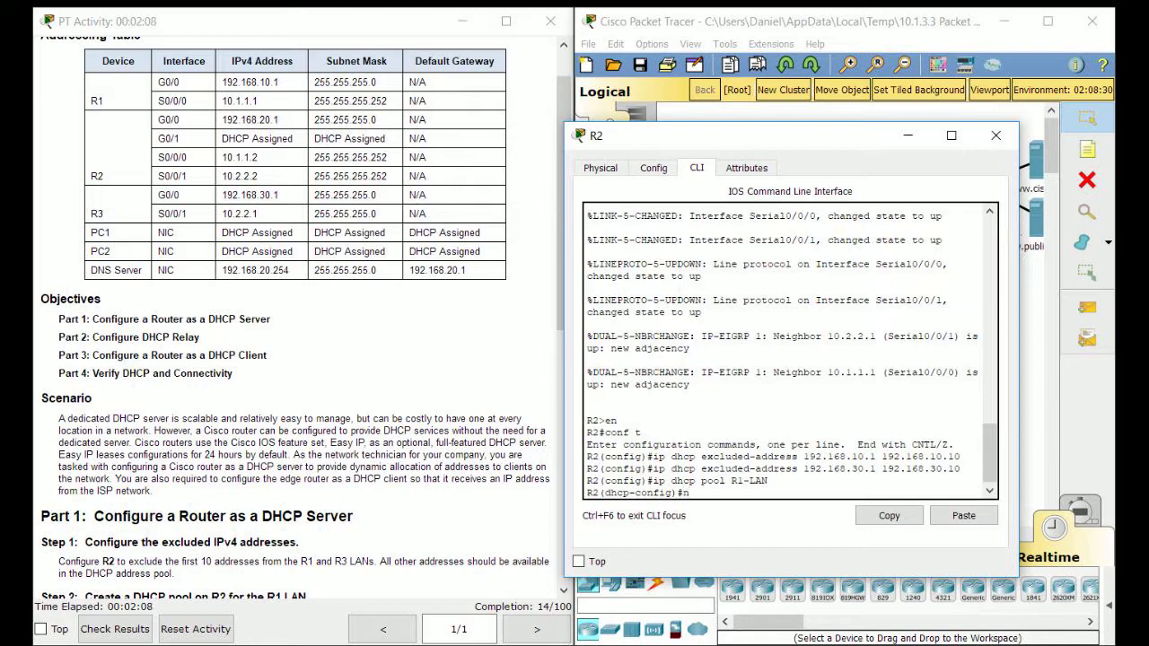
{"action": "type", "text": "etwork 192.168.10.1"}
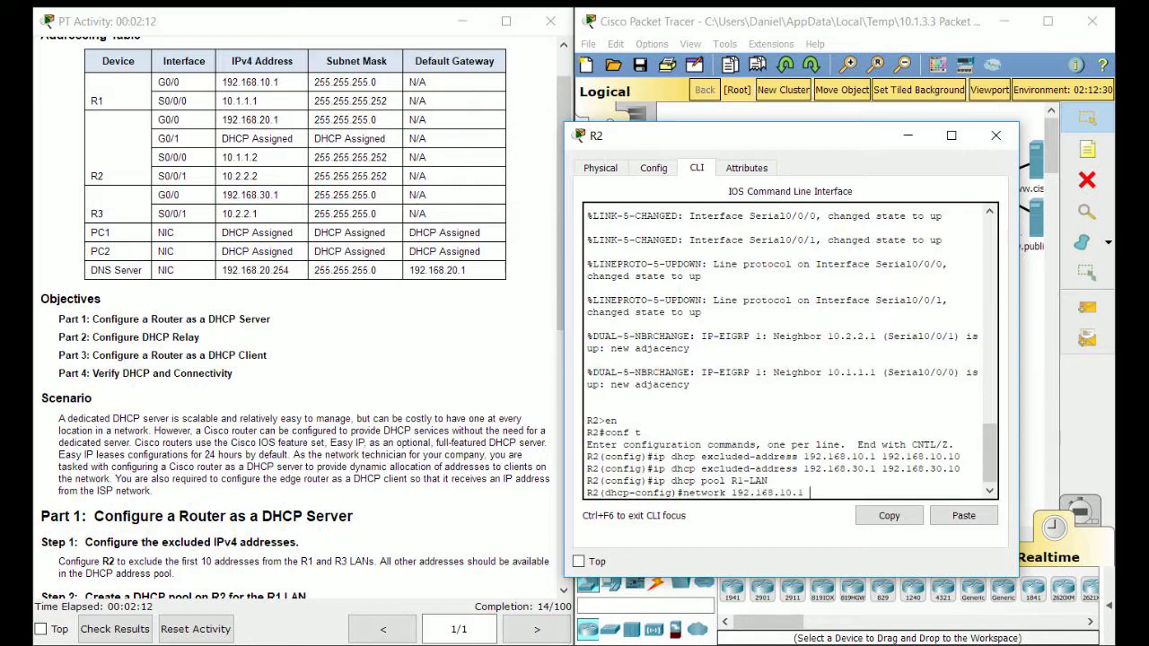
{"action": "type", "text": " 255.255.255.0"}
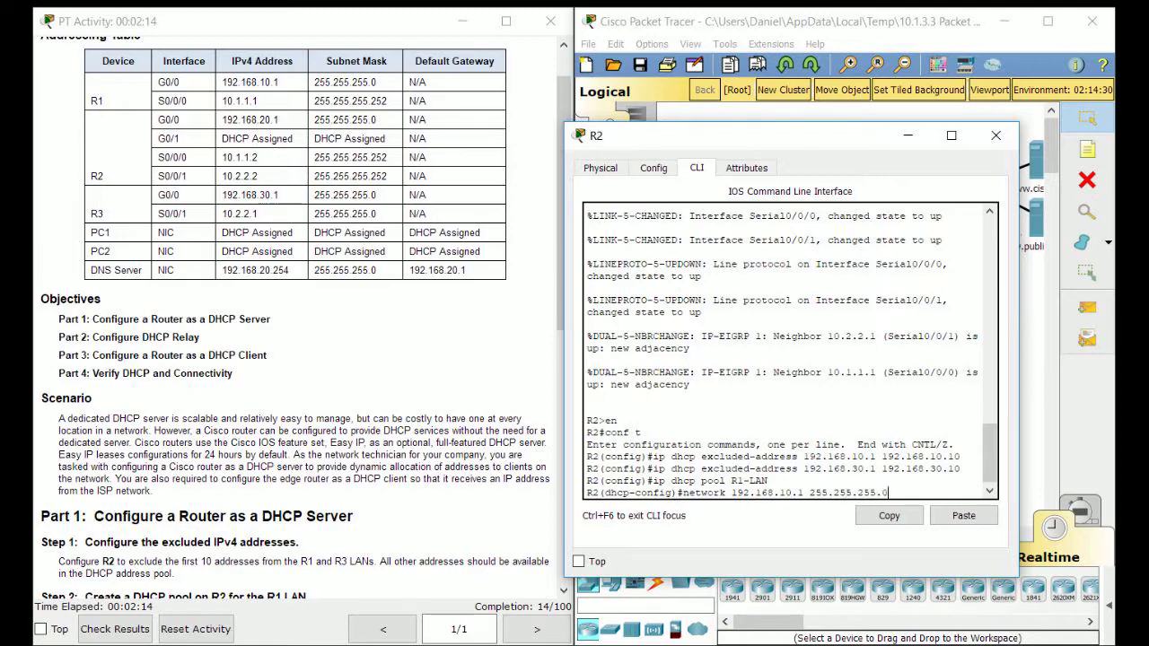
{"action": "key", "text": "Return"}
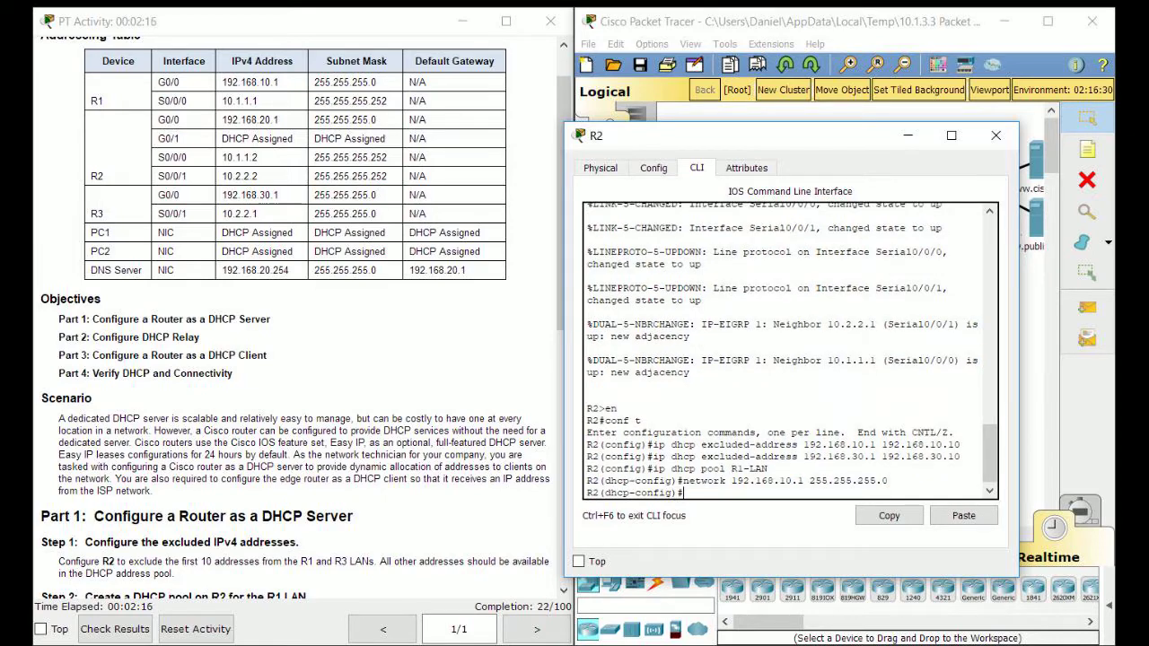
Set the R1-LAN pool's default router to 192.168.10.1.
{"action": "scroll", "coordinate": [296, 323], "scroll_direction": "down", "scroll_amount": 5}
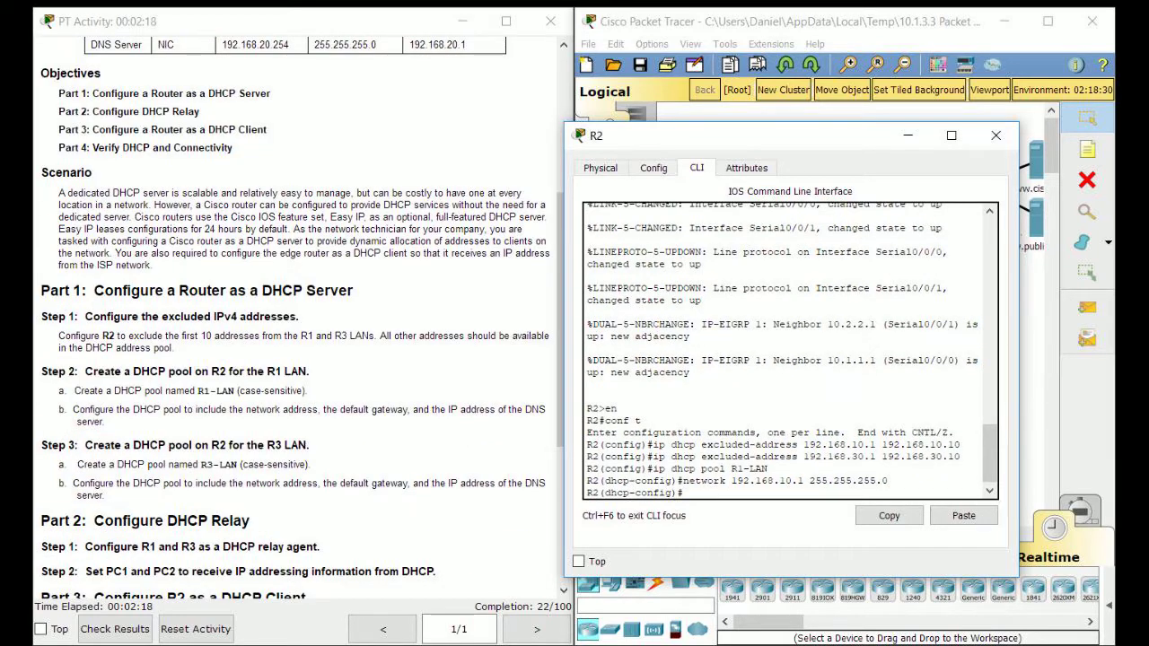
{"action": "scroll", "coordinate": [296, 323], "scroll_direction": "up", "scroll_amount": 6}
{"action": "type", "text": "defa"}
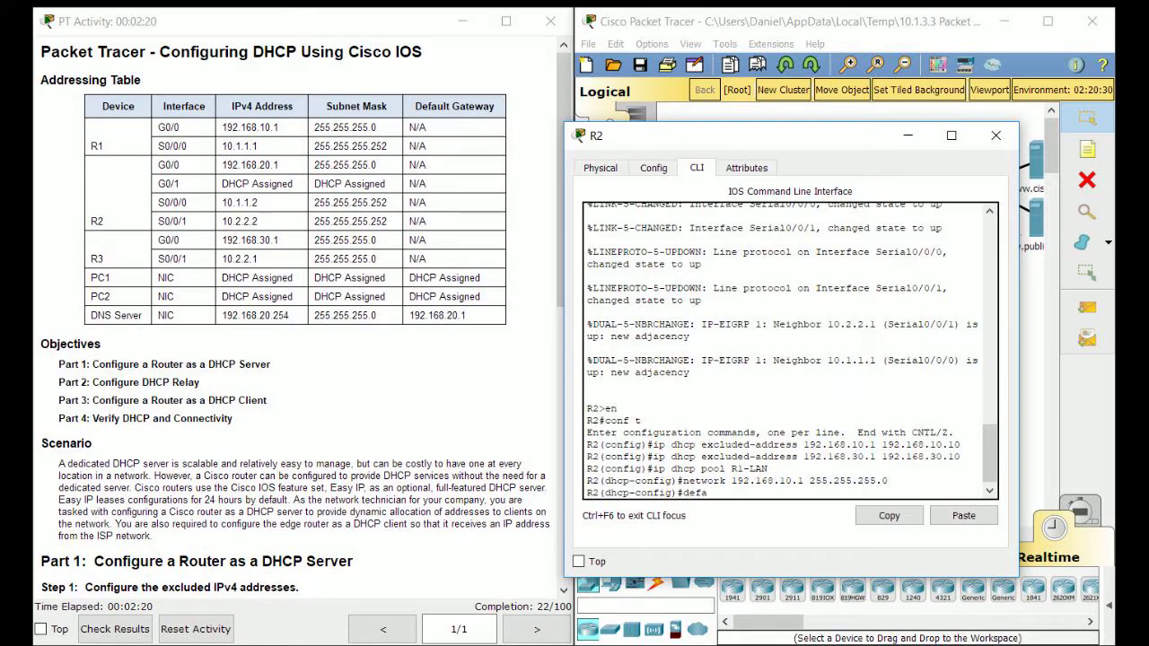
{"action": "type", "text": "ult-router 192.16"}
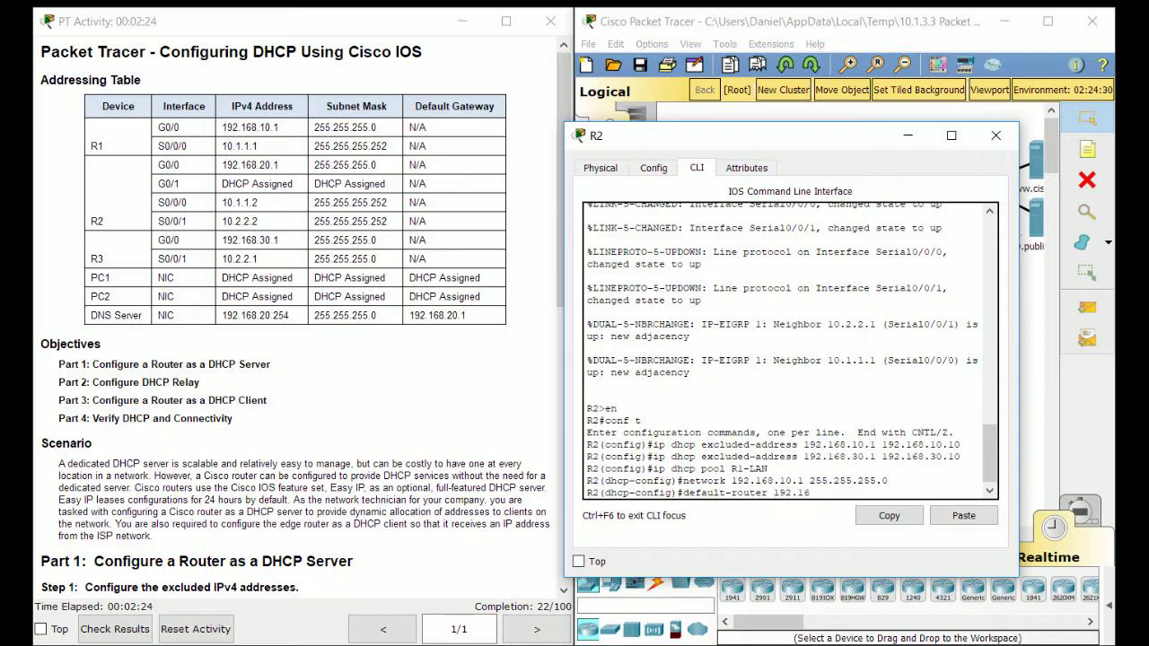
{"action": "type", "text": "8.10.1"}
{"action": "key", "text": "Return"}
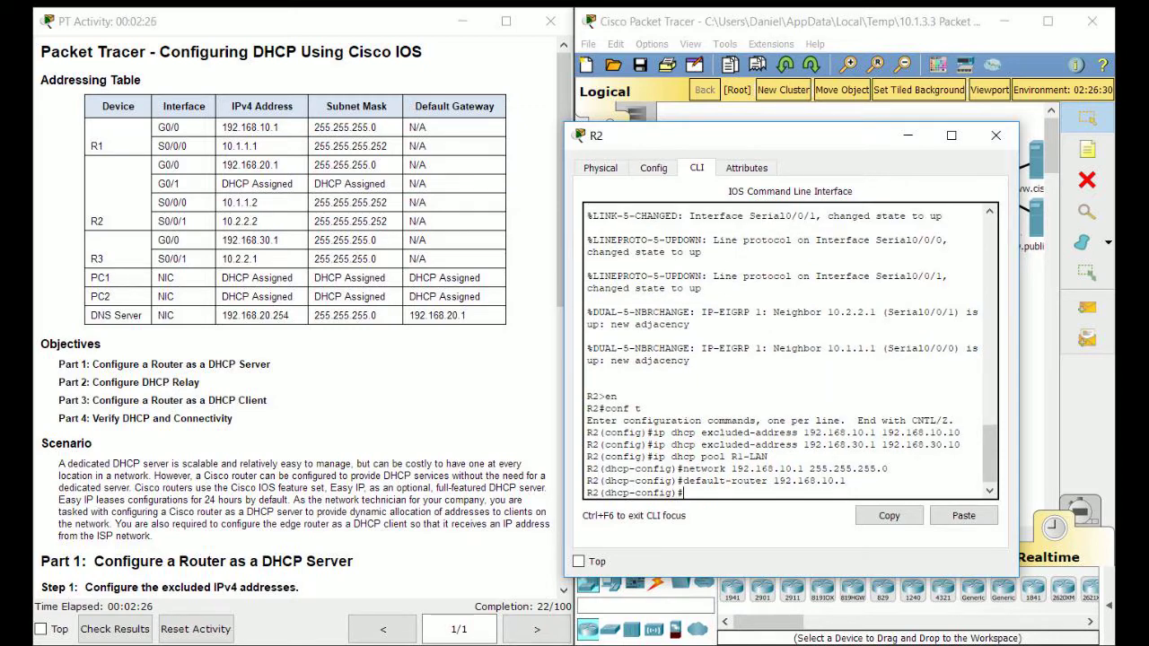
Remove the R1-LAN pool's network statement and replace it with network 192.168.10.0, mask 255.255.255.0.
{"action": "type", "text": "no network 192.168.10.1 255.255"}
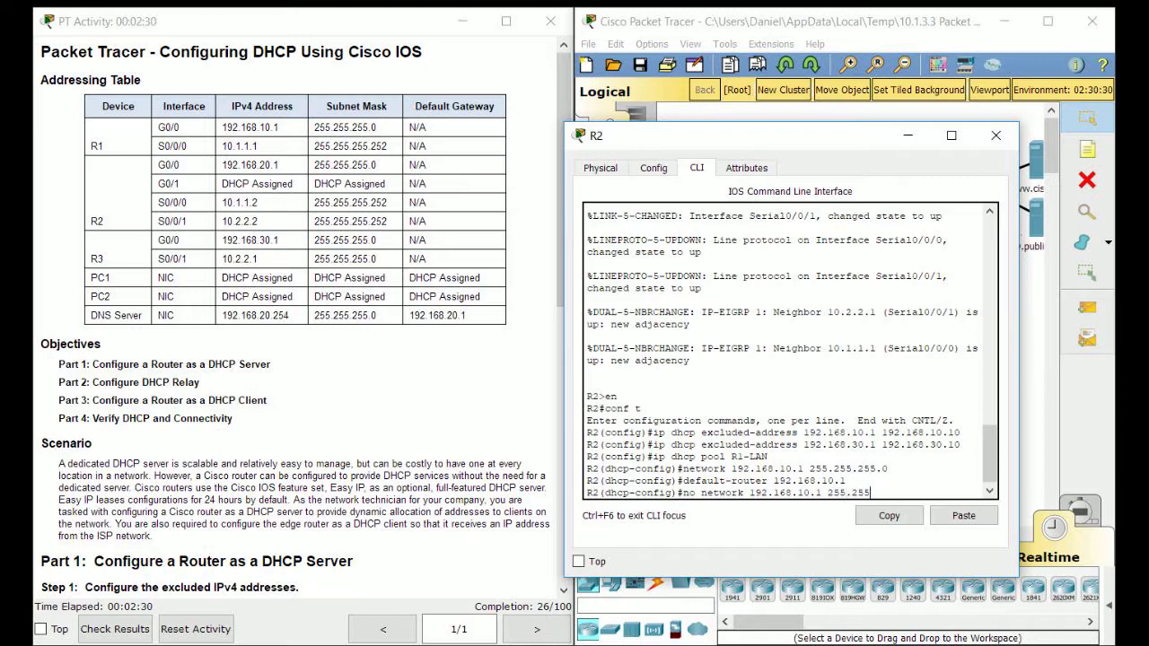
{"action": "type", "text": ".255.0"}
{"action": "key", "text": "Return"}
{"action": "type", "text": "network 19"}
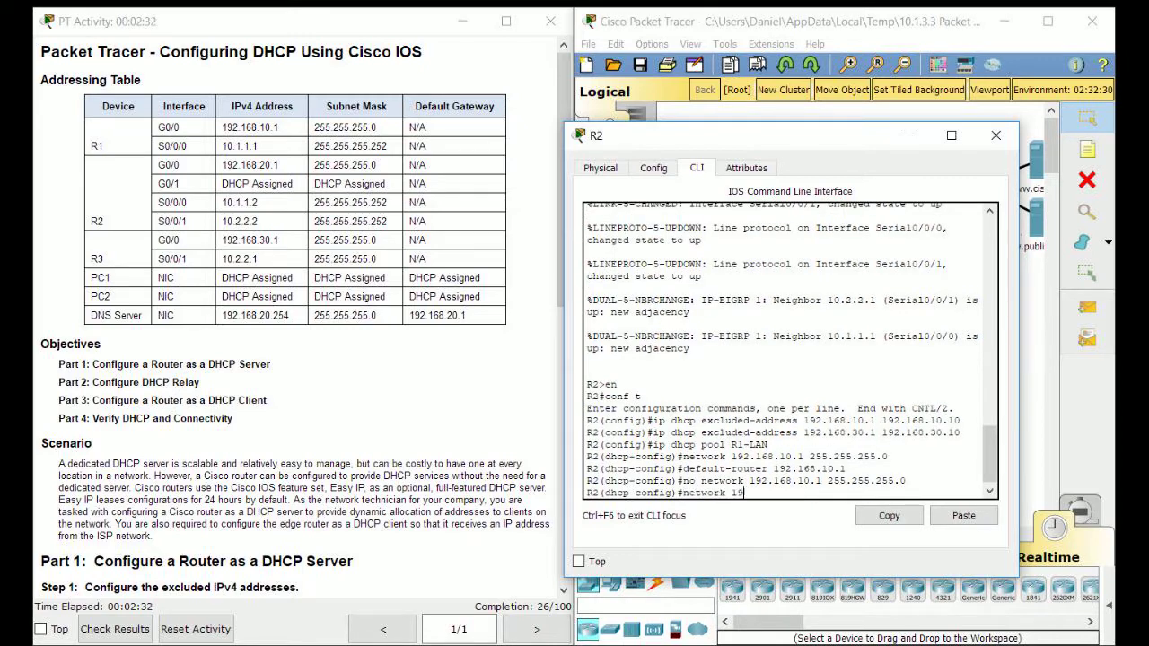
{"action": "type", "text": "2.168.10.0 255.255.255.0"}
{"action": "key", "text": "Return"}
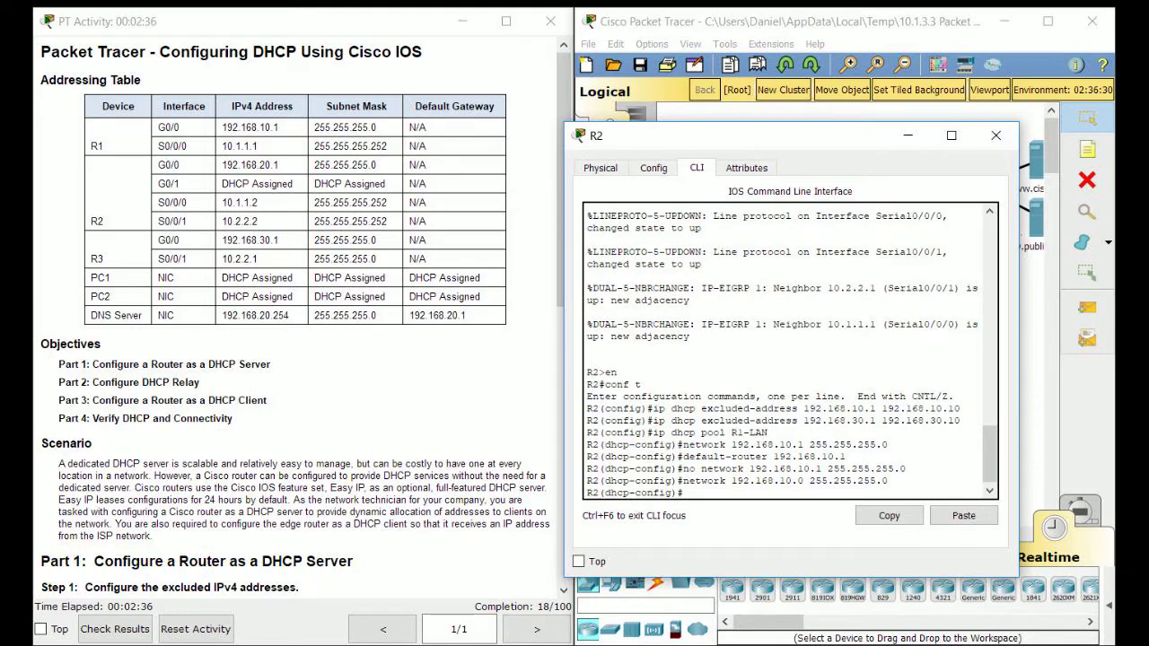
Set the R1-LAN pool's DNS server to 192.168.20.254.
{"action": "scroll", "coordinate": [296, 323], "scroll_direction": "down", "scroll_amount": 5}
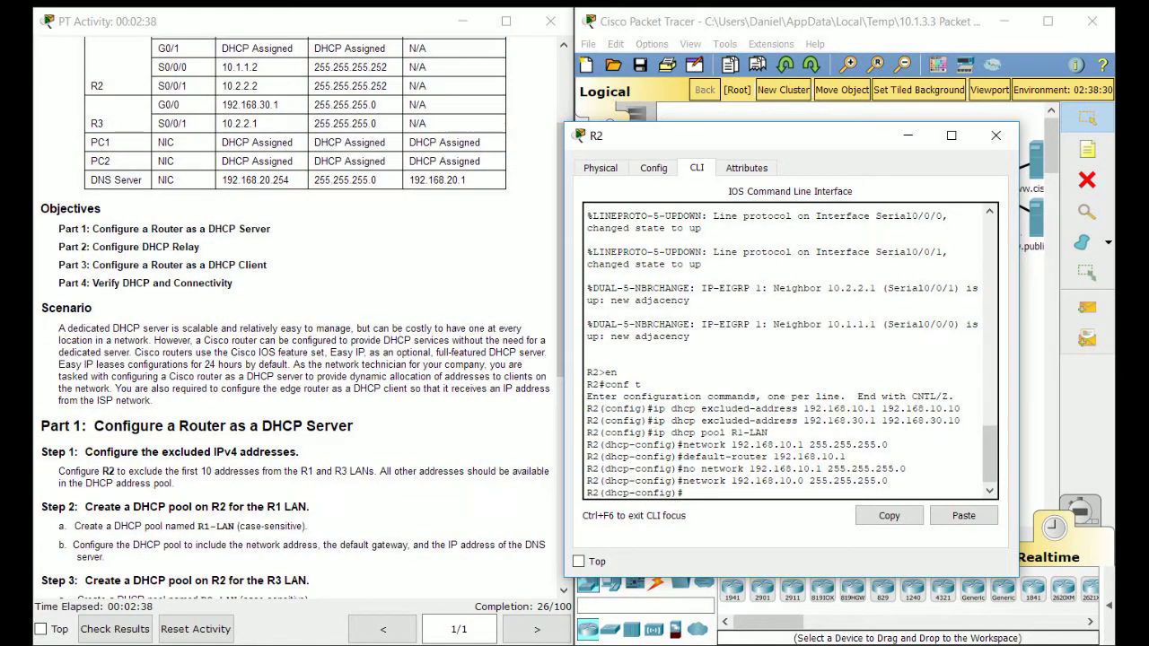
{"action": "scroll", "coordinate": [301, 327], "scroll_direction": "down", "scroll_amount": 1}
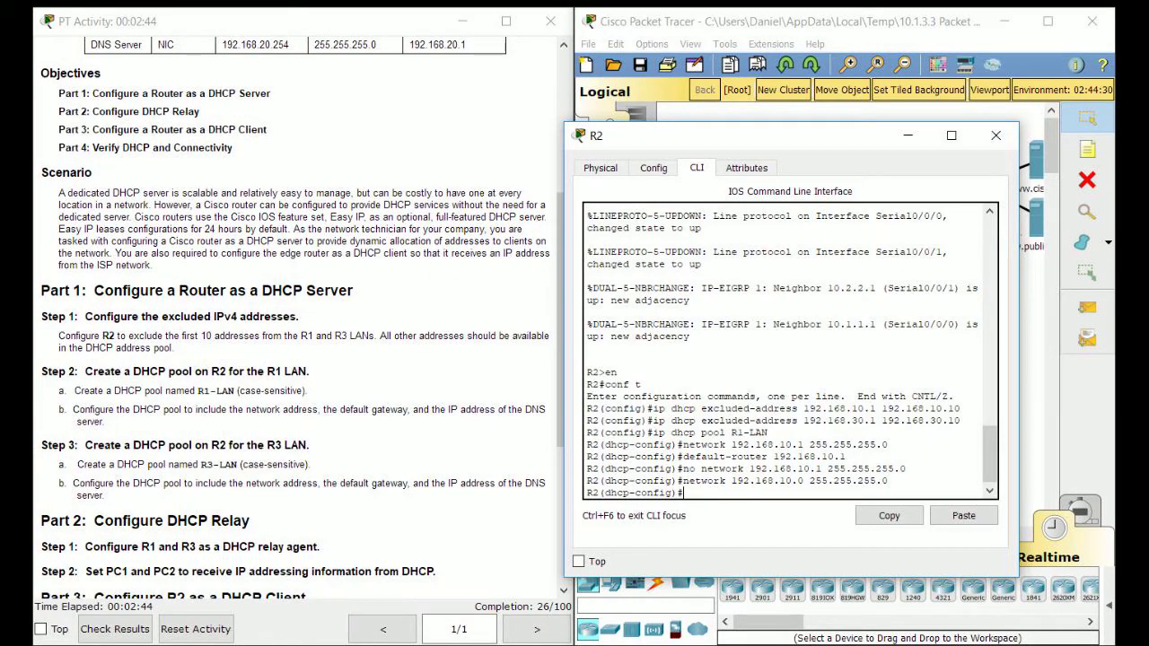
{"action": "scroll", "coordinate": [296, 323], "scroll_direction": "up", "scroll_amount": 3}
{"action": "scroll", "coordinate": [296, 323], "scroll_direction": "up", "scroll_amount": 1}
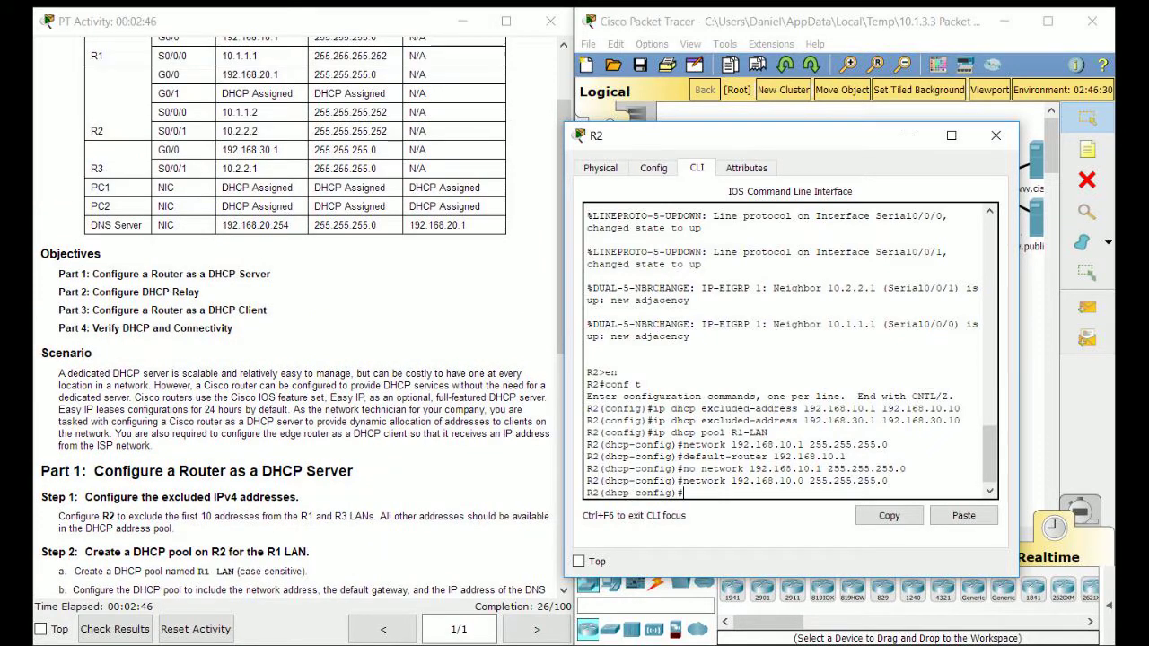
{"action": "type", "text": "dns-server"}
{"action": "type", "text": " 292.168.20.254"}
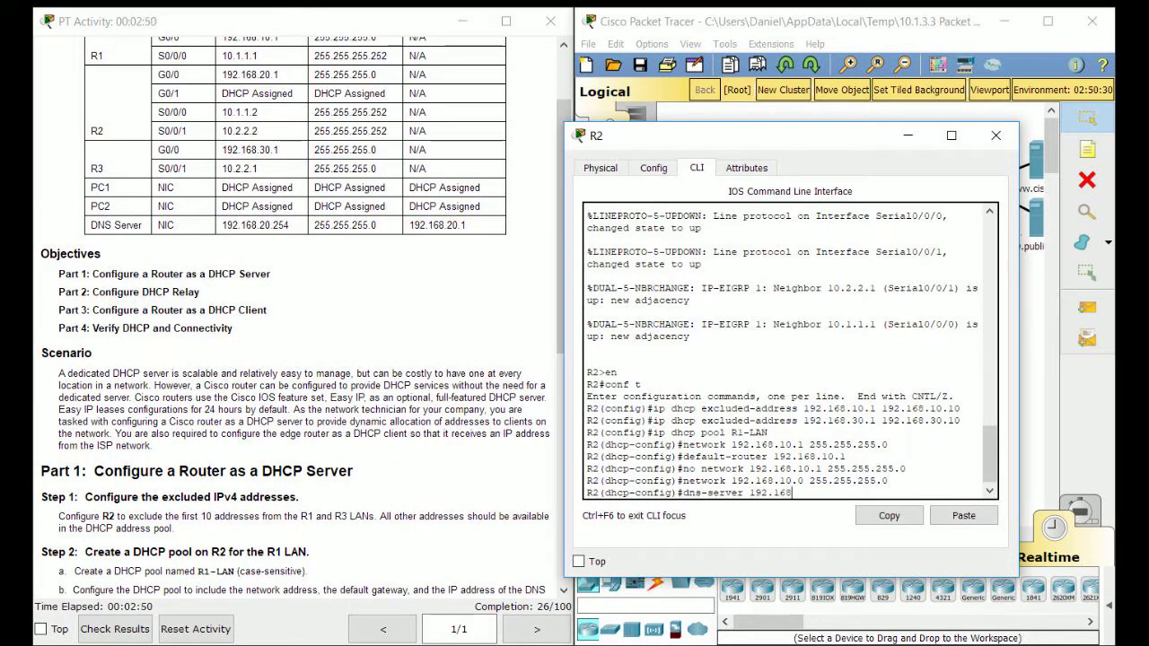
{"action": "key", "text": "Return"}
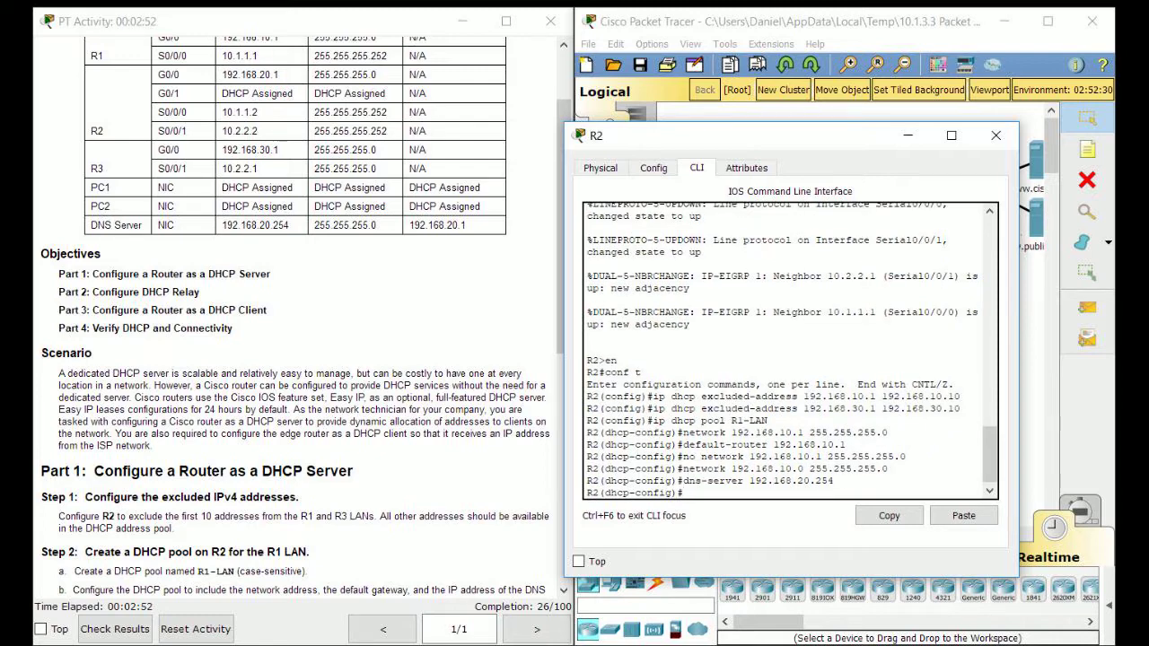
{"action": "scroll", "coordinate": [296, 323], "scroll_direction": "down", "scroll_amount": 3}
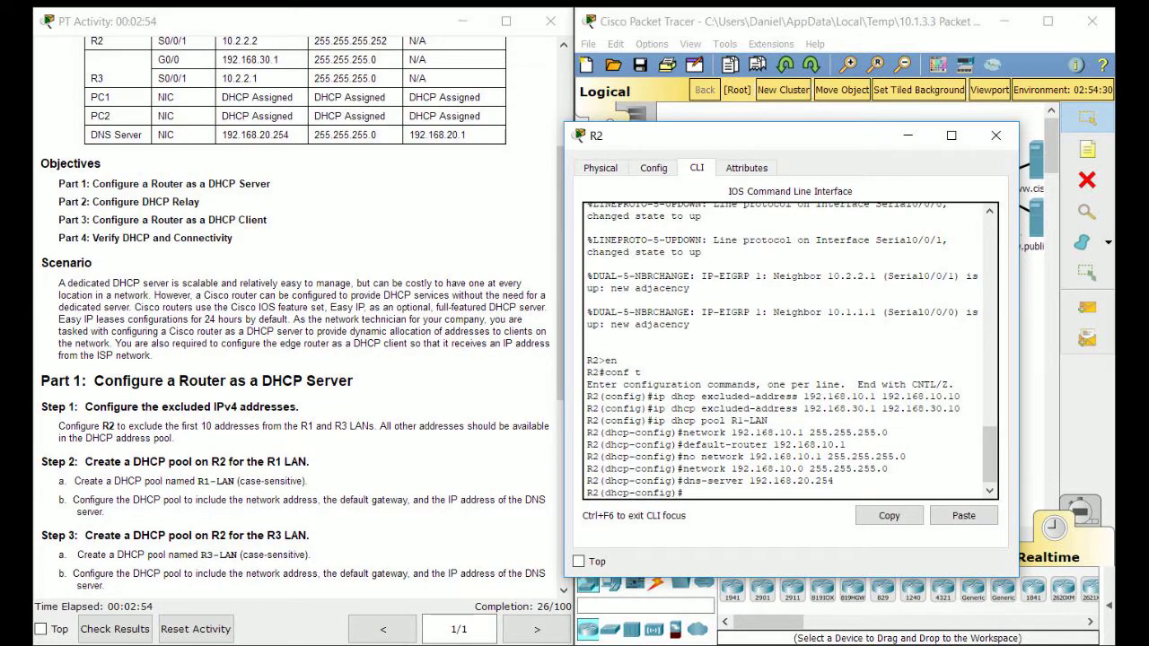
{"action": "scroll", "coordinate": [302, 318], "scroll_direction": "down", "scroll_amount": 3}
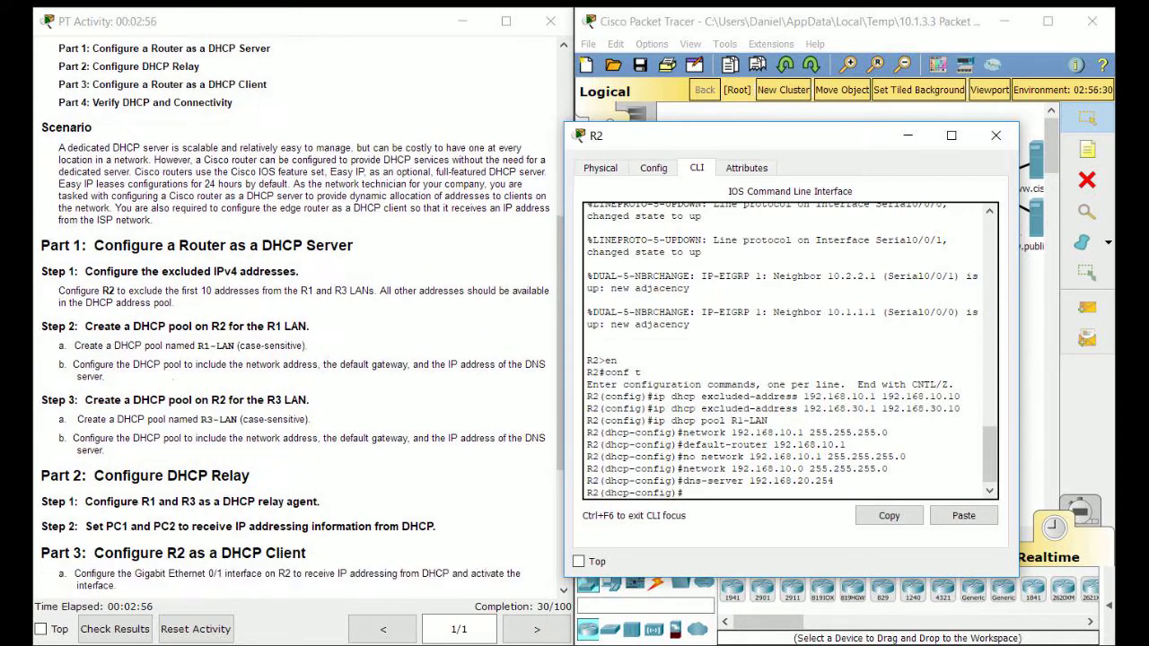
Leave the R1-LAN pool and create a DHCP pool named R3-LAN on R2.
{"action": "type", "text": "exit"}
{"action": "key", "text": "Return"}
{"action": "type", "text": "ipi dhcp pool R2"}
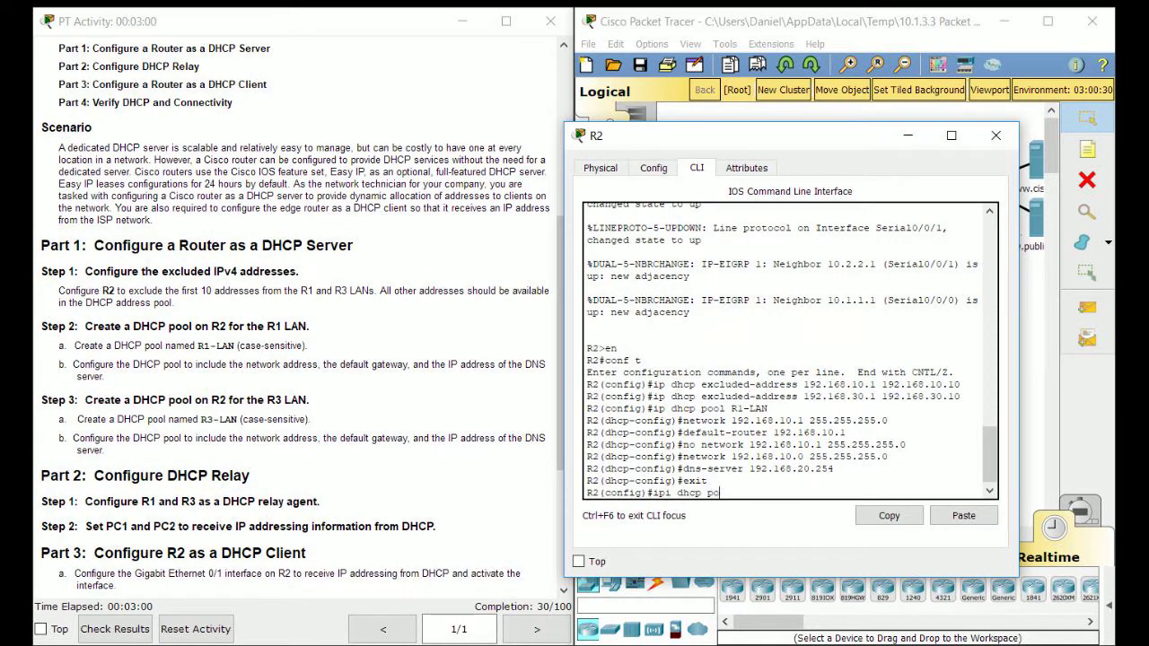
{"action": "type", "text": "-LAN"}
{"action": "key", "text": "Return"}
{"action": "key", "text": "Up"}
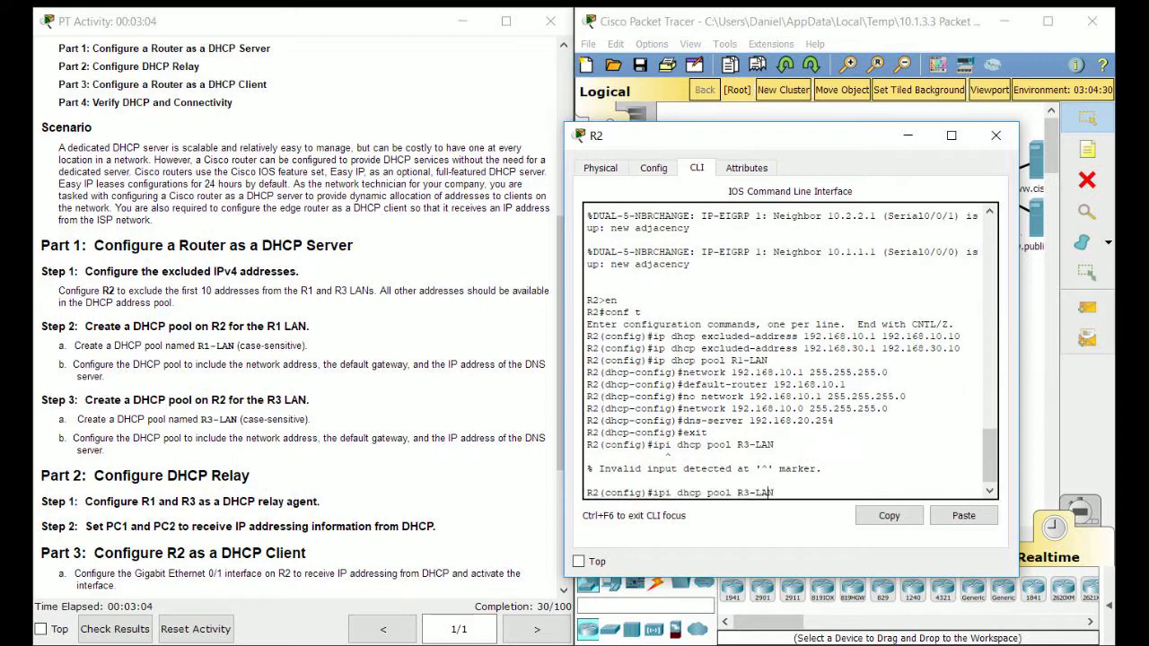
{"action": "key", "text": "BackSpace"}
{"action": "key", "text": "Return"}
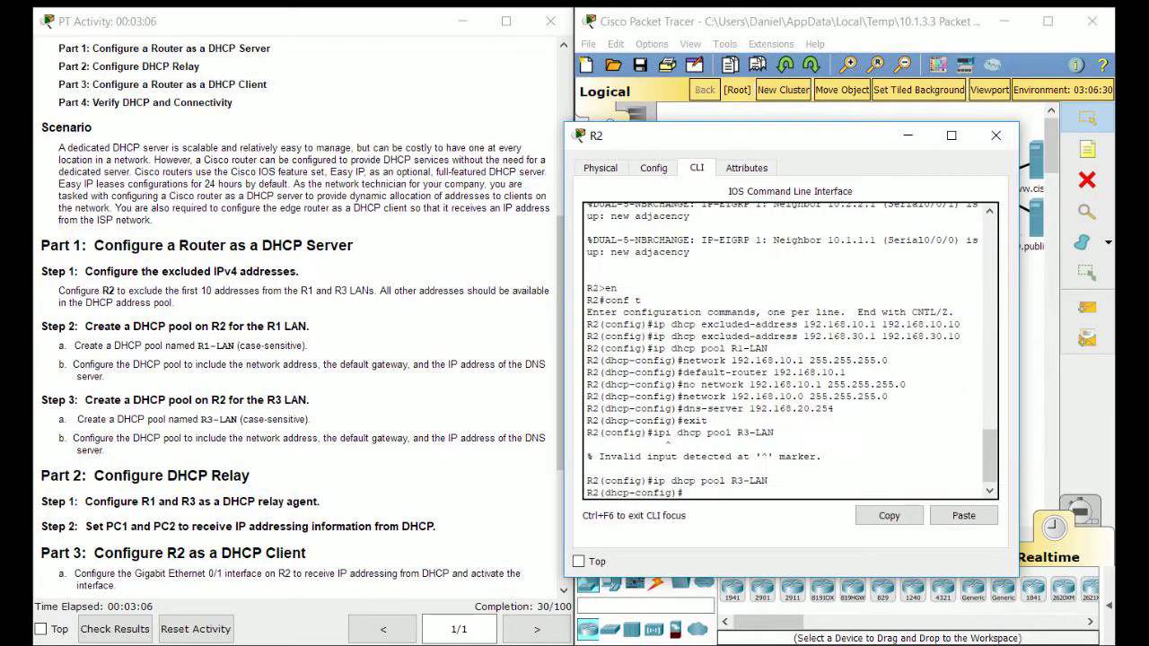
Set the R3-LAN pool's network to 192.168.30.0 with subnet mask 255.255.255.0.
{"action": "type", "text": "network 192.168.30.1"}
{"action": "key", "text": "BackSpace"}
{"action": "type", "text": "0"}
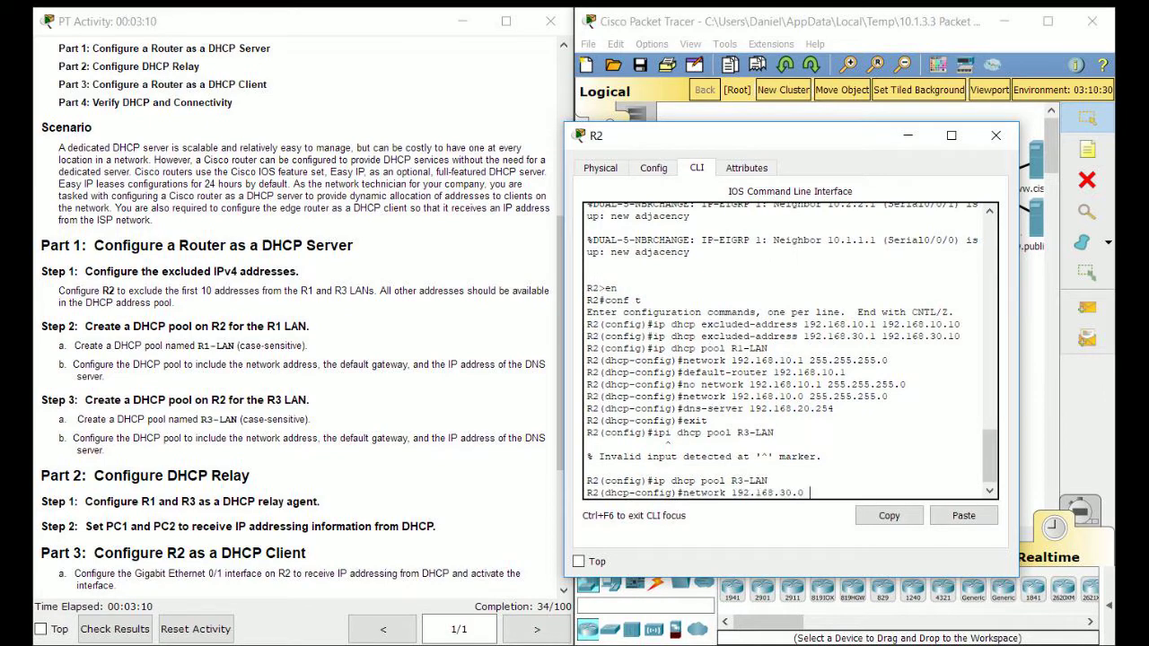
{"action": "scroll", "coordinate": [790, 350], "scroll_direction": "up", "scroll_amount": 2}
{"action": "scroll", "coordinate": [790, 350], "scroll_direction": "down", "scroll_amount": 2}
{"action": "scroll", "coordinate": [296, 314], "scroll_direction": "up", "scroll_amount": 5}
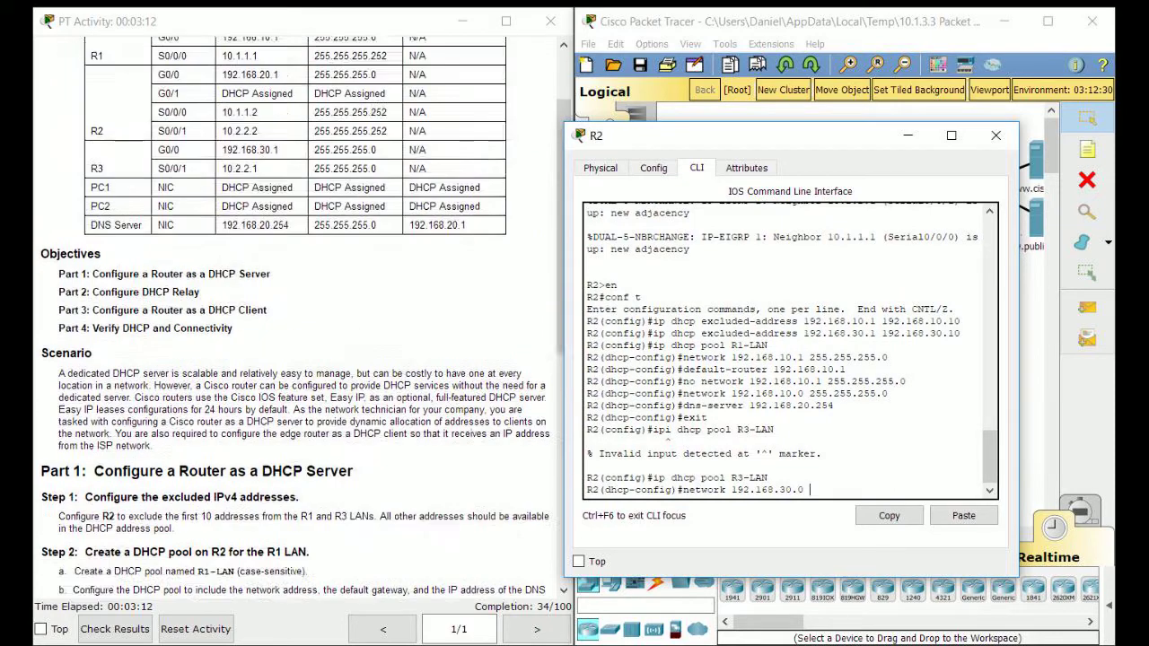
{"action": "type", "text": "255.255."}
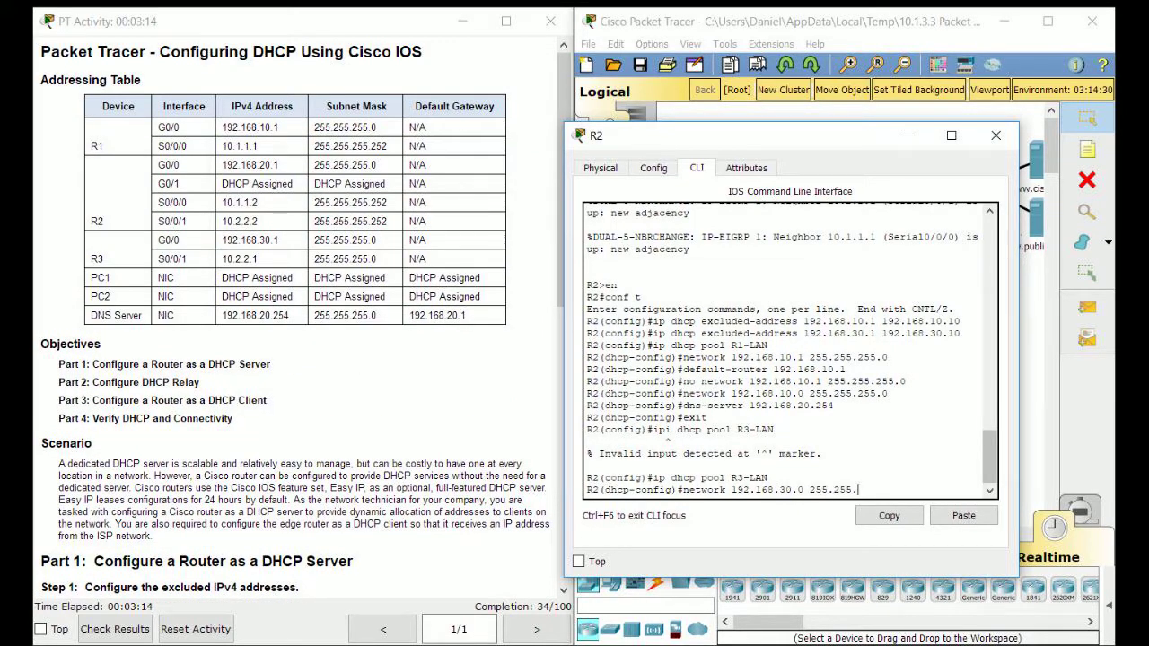
{"action": "type", "text": "255.0"}
{"action": "key", "text": "Return"}
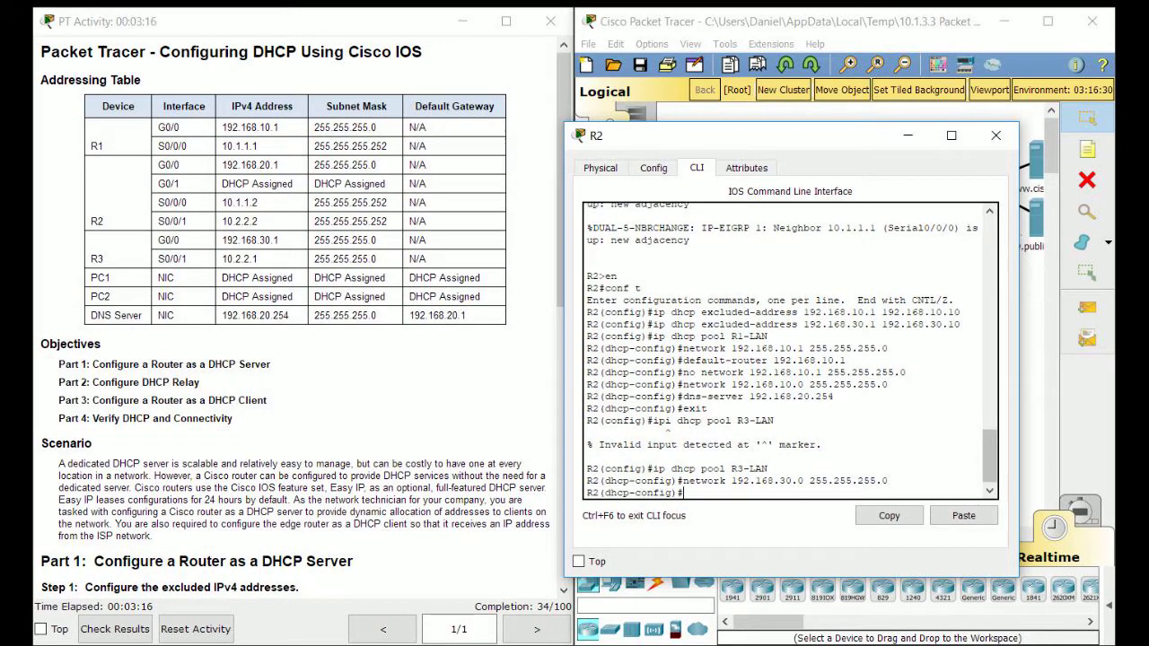
Set the R3-LAN pool's default router to 192.168.30.1 and its DNS server to 192.168.20.254.
{"action": "type", "text": "default-router 192.168."}
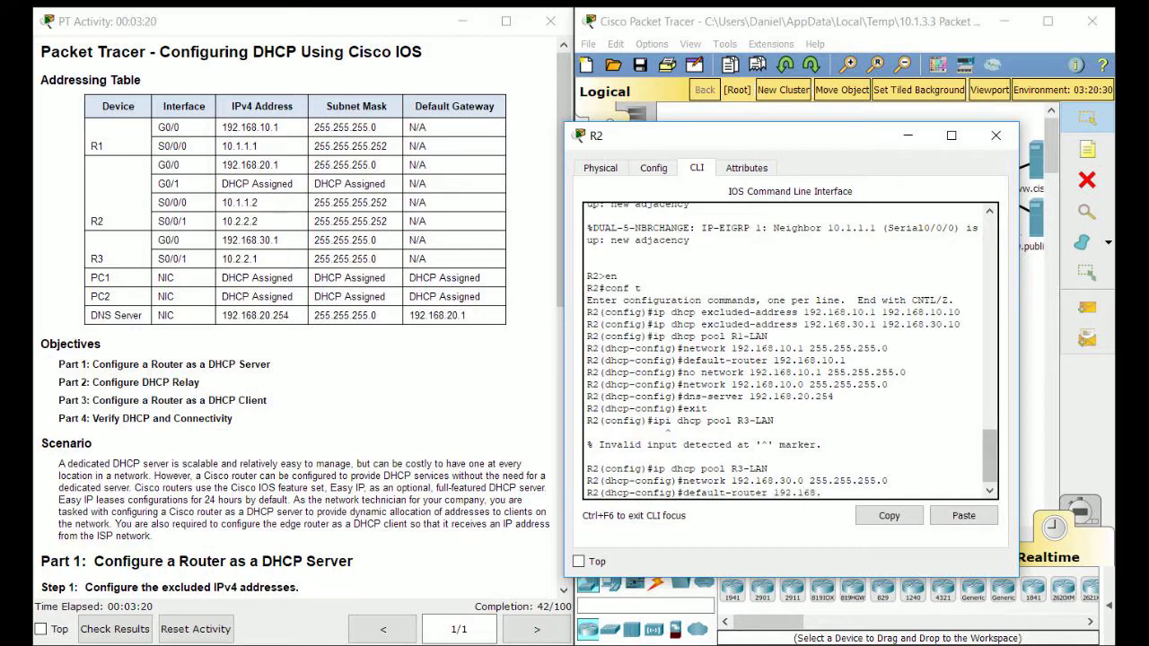
{"action": "type", "text": "30.1"}
{"action": "key", "text": "Return"}
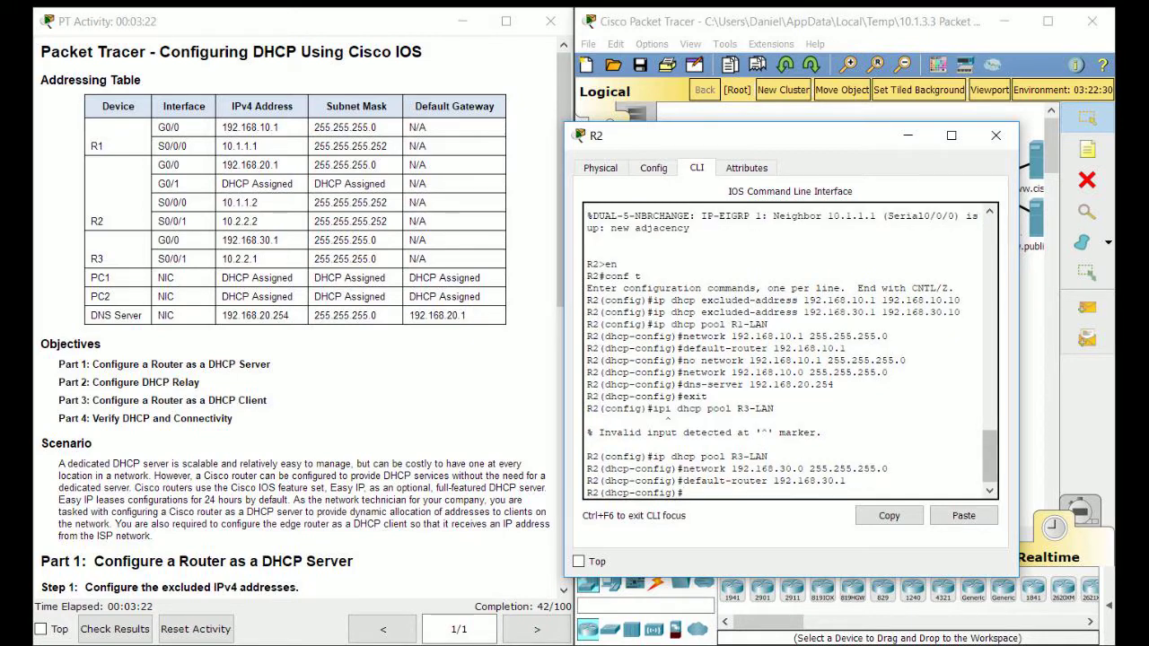
{"action": "type", "text": "dns-server 192.168.20.254"}
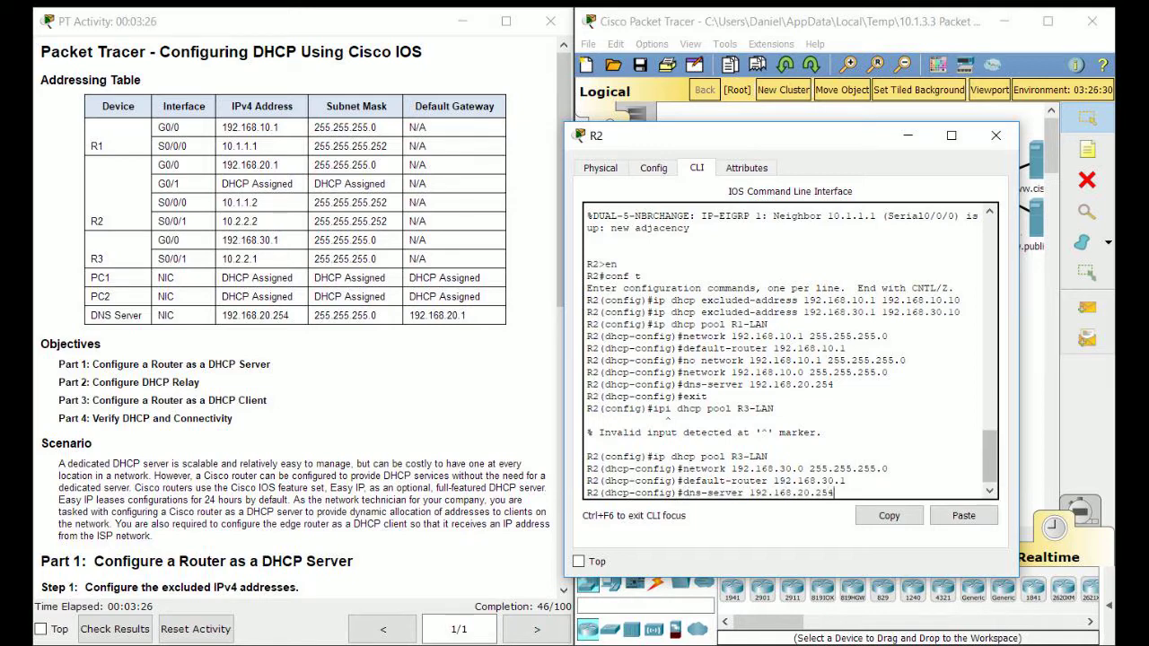
{"action": "key", "text": "Return"}
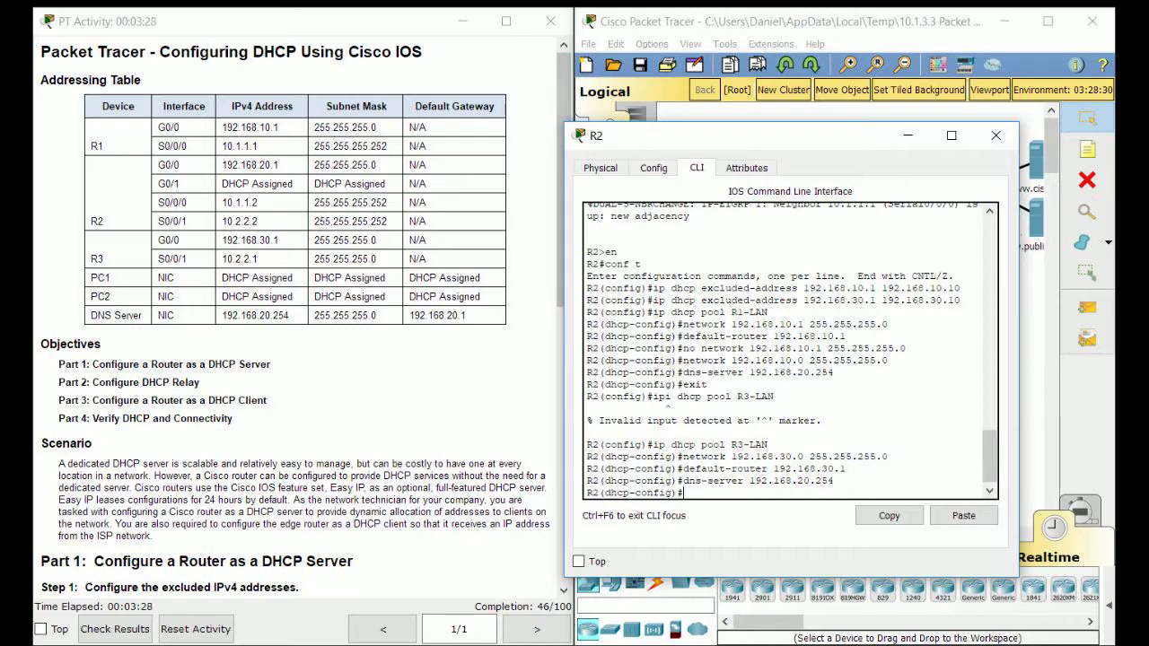
Check the next activity instructions and return R2 from DHCP pool configuration to privileged EXEC mode.
{"action": "scroll", "coordinate": [296, 315], "scroll_direction": "down", "scroll_amount": 3}
{"action": "scroll", "coordinate": [296, 314], "scroll_direction": "down", "scroll_amount": 1}
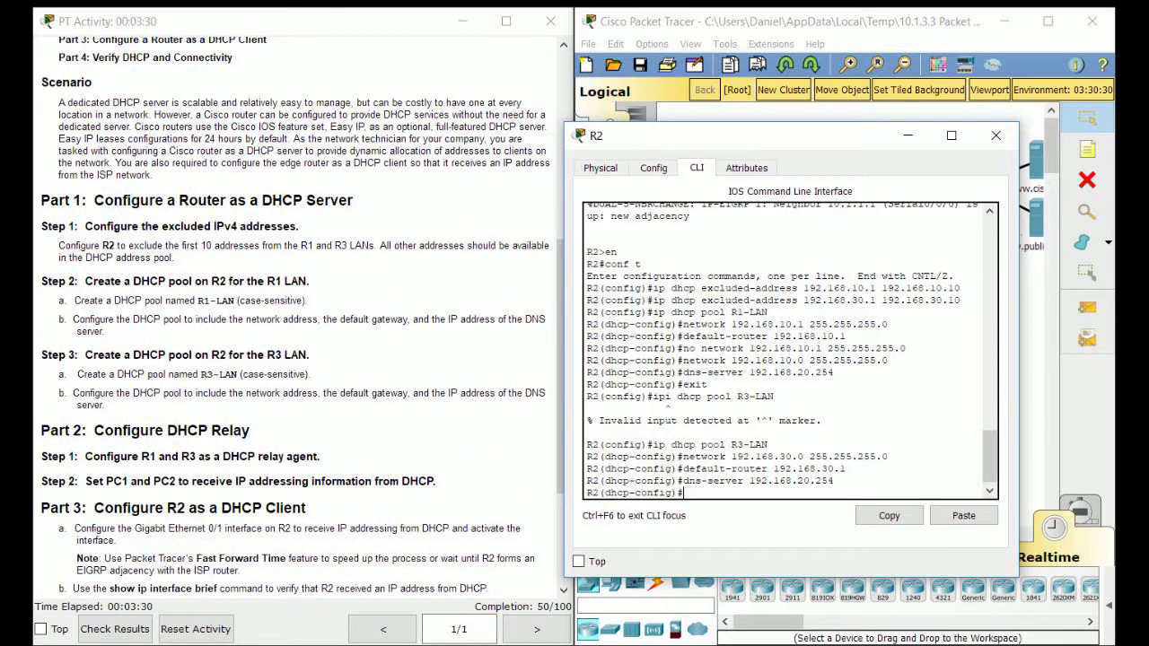
{"action": "scroll", "coordinate": [303, 318], "scroll_direction": "down", "scroll_amount": 1}
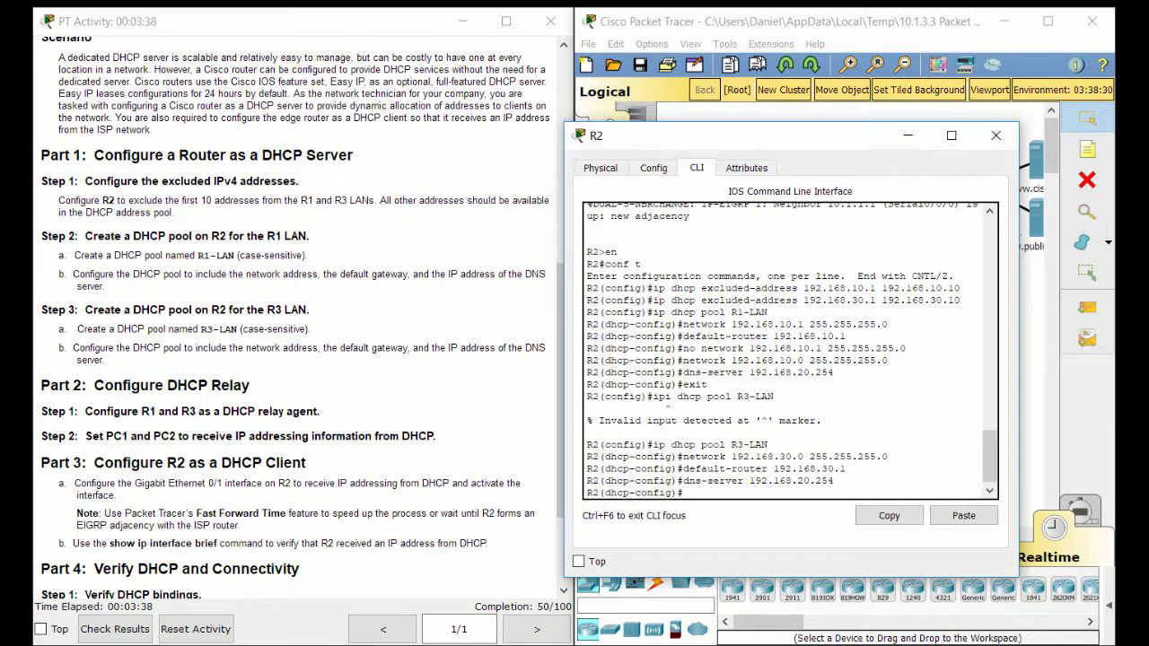
{"action": "type", "text": "end"}
{"action": "key", "text": "Return"}
{"action": "type", "text": "s"}
{"action": "key", "text": "Return"}
Try to show only the interface section of R2's running configuration with "sh run | section interface".
{"action": "type", "text": "sh"}
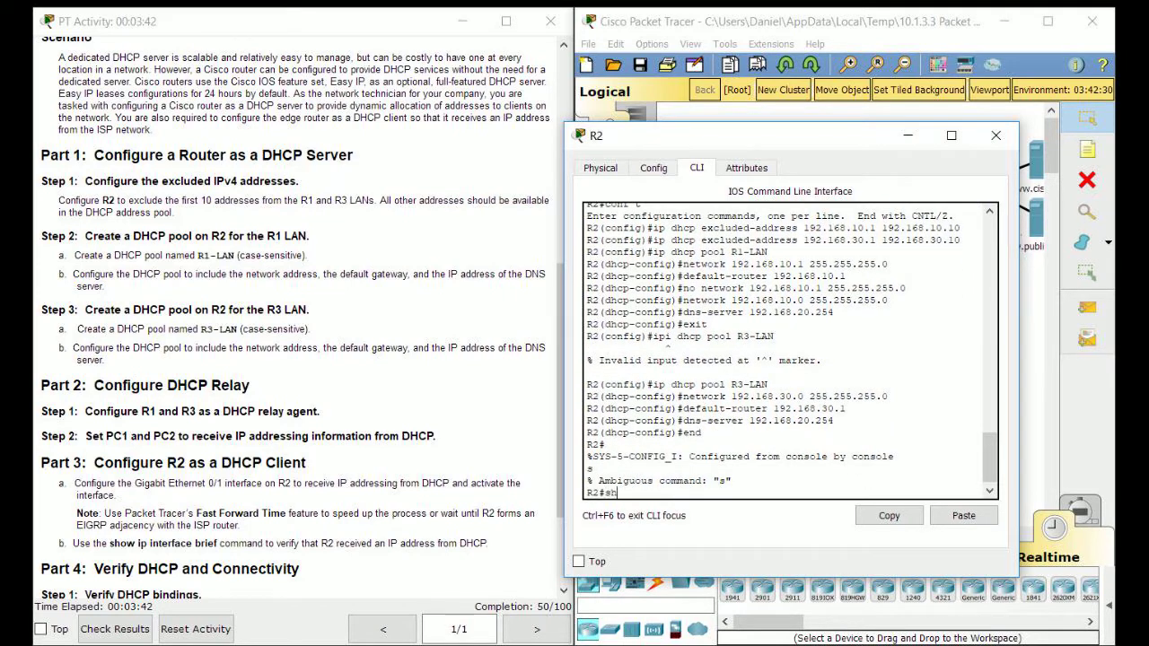
{"action": "type", "text": " run "}
{"action": "type", "text": "| incl"}
{"action": "type", "text": "ude in"}
{"action": "key", "text": "BackSpace"}
{"action": "key", "text": "BackSpace"}
{"action": "key", "text": "BackSpace"}
{"action": "key", "text": "BackSpace"}
{"action": "key", "text": "BackSpace"}
{"action": "key", "text": "BackSpace"}
{"action": "key", "text": "BackSpace"}
{"action": "key", "text": "BackSpace"}
{"action": "key", "text": "BackSpace"}
{"action": "key", "text": "BackSpace"}
{"action": "key", "text": "BackSpace"}
{"action": "type", "text": "se"}
{"action": "key", "text": "BackSpace"}
{"action": "key", "text": "BackSpace"}
{"action": "type", "text": "section interface"}
{"action": "key", "text": "Return"}
Run "sh run | begin interface" on R2 and page through the interface and EIGRP configuration.
{"action": "key", "text": "Up"}
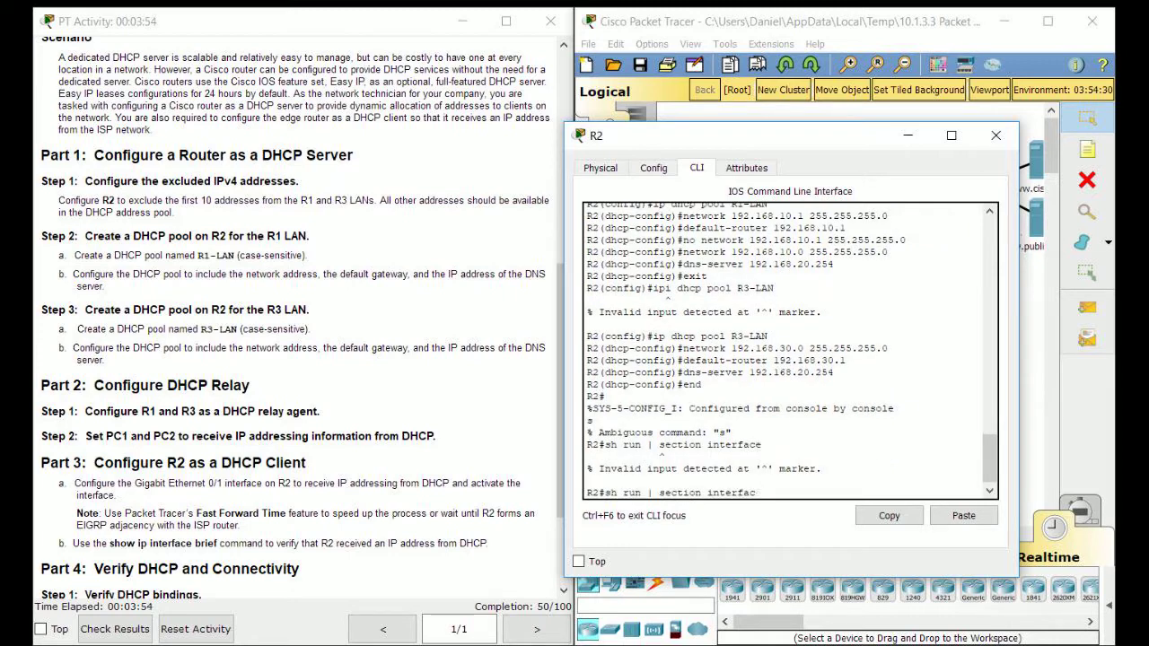
{"action": "key", "text": "BackSpace"}
{"action": "key", "text": "BackSpace"}
{"action": "key", "text": "BackSpace"}
{"action": "key", "text": "BackSpace"}
{"action": "key", "text": "BackSpace"}
{"action": "key", "text": "BackSpace"}
{"action": "key", "text": "BackSpace"}
{"action": "key", "text": "BackSpace"}
{"action": "key", "text": "BackSpace"}
{"action": "key", "text": "BackSpace"}
{"action": "key", "text": "BackSpace"}
{"action": "key", "text": "BackSpace"}
{"action": "key", "text": "BackSpace"}
{"action": "key", "text": "BackSpace"}
{"action": "key", "text": "BackSpace"}
{"action": "key", "text": "BackSpace"}
{"action": "type", "text": "begin interface"}
{"action": "key", "text": "Return"}
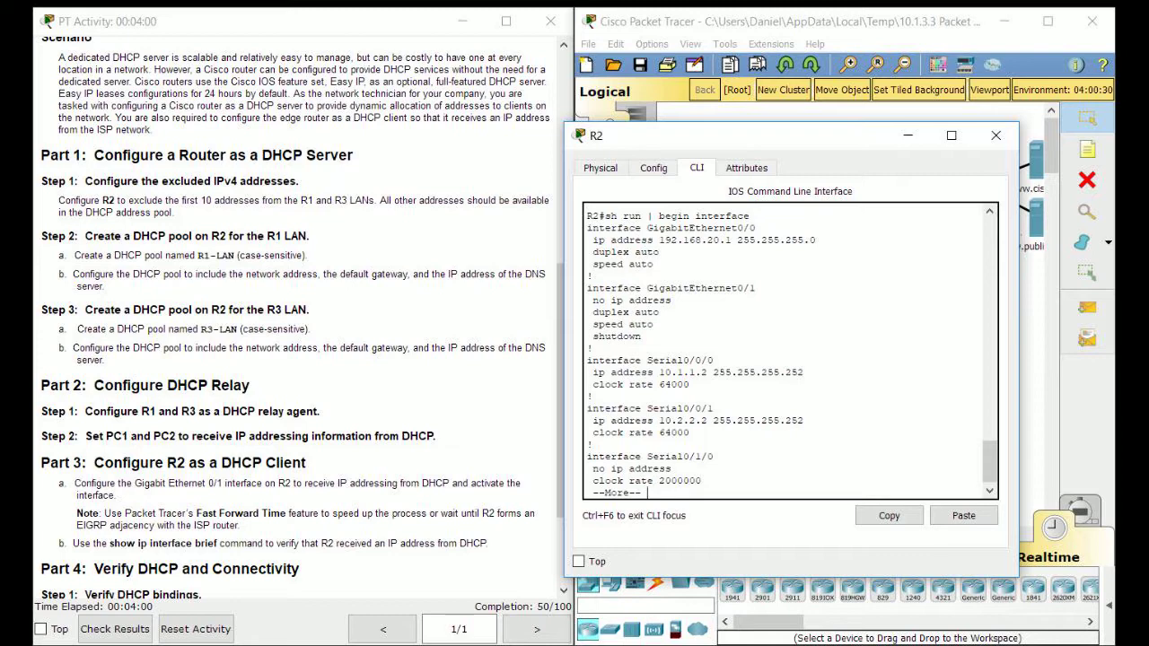
{"action": "key", "text": "Return"}
{"action": "key", "text": "Return"}
{"action": "key", "text": "Return"}
{"action": "key", "text": "Return"}
{"action": "key", "text": "Return"}
{"action": "key", "text": "Return"}
{"action": "key", "text": "Return"}
{"action": "key", "text": "Return"}
{"action": "key", "text": "Return"}
{"action": "key", "text": "Return"}
{"action": "key", "text": "Return"}
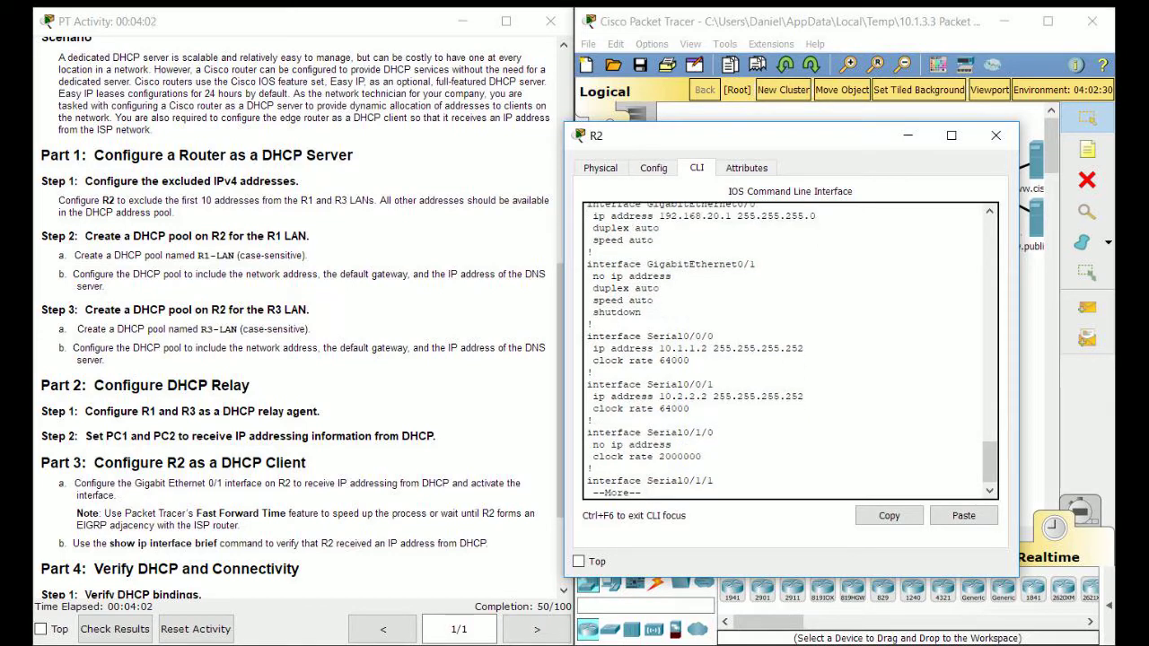
{"action": "key", "text": "Return"}
{"action": "key", "text": "Return"}
{"action": "key", "text": "Return"}
{"action": "key", "text": "Return"}
{"action": "key", "text": "Return"}
{"action": "key", "text": "Return"}
{"action": "key", "text": "Return"}
{"action": "key", "text": "Return"}
{"action": "key", "text": "Return"}
{"action": "key", "text": "Return"}
{"action": "key", "text": "Return"}
{"action": "key", "text": "Return"}
{"action": "key", "text": "Return"}
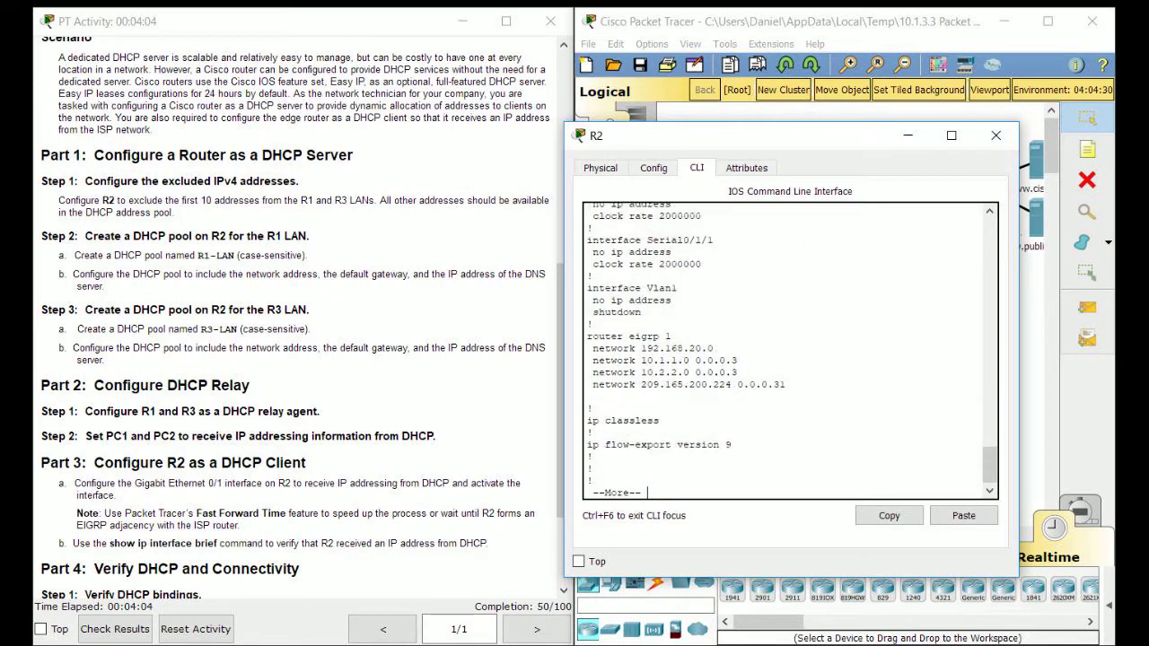
Uncover the topology and compare R2's interface addresses and EIGRP networks in the output with the diagram.
{"action": "left_click_drag", "start_coordinate": [718, 135], "coordinate": [479, 202]}
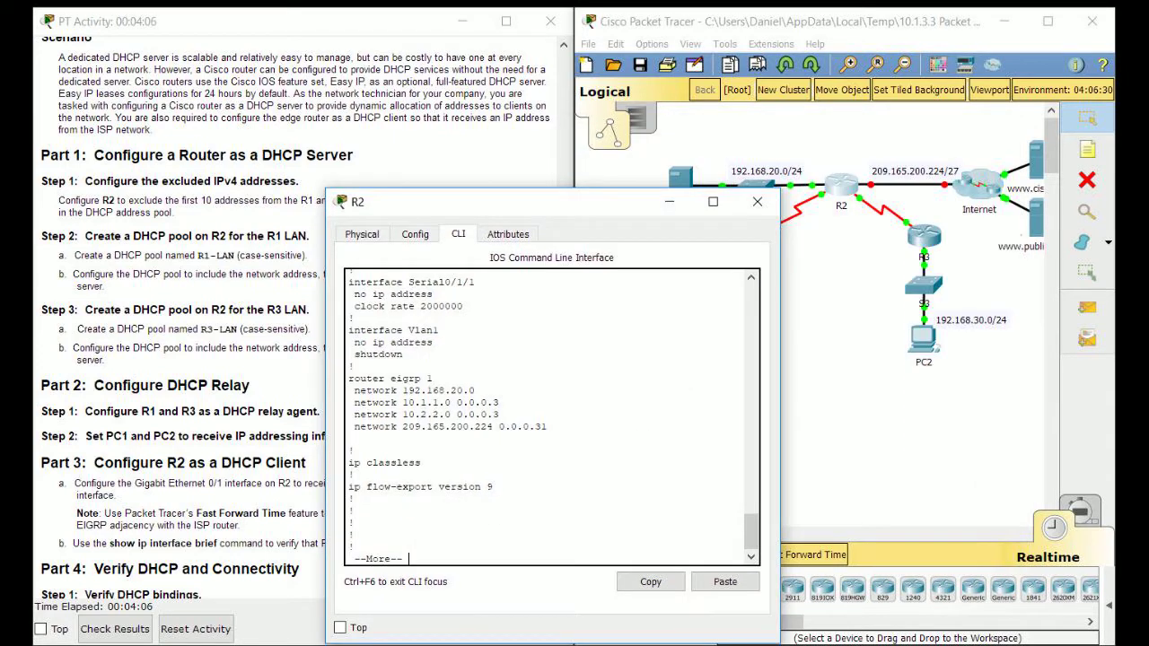
{"action": "left_click", "coordinate": [841, 185]}
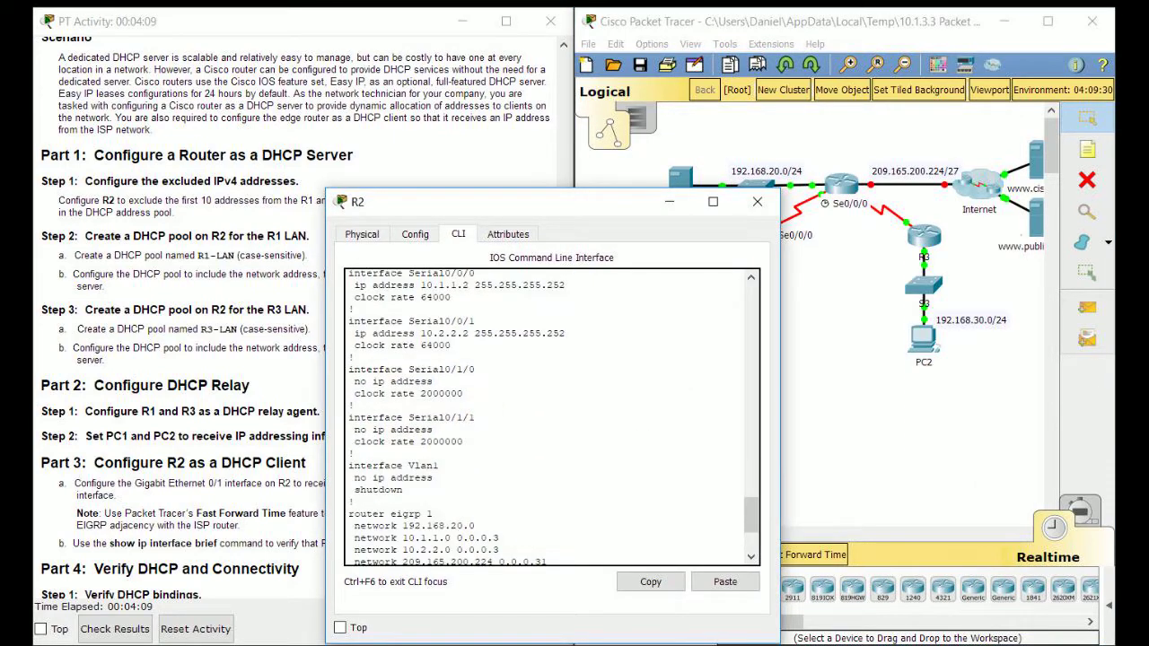
{"action": "scroll", "coordinate": [427, 386], "scroll_direction": "up", "scroll_amount": 3}
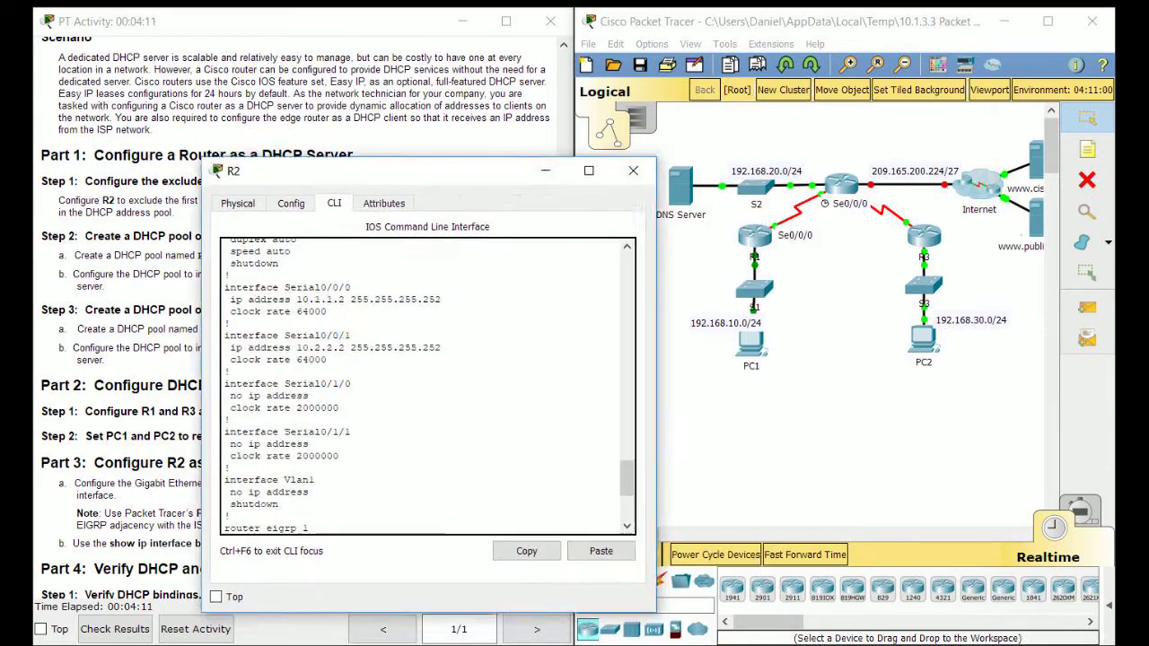
{"action": "left_click_drag", "start_coordinate": [386, 170], "coordinate": [365, 133]}
{"action": "left_click", "coordinate": [835, 422]}
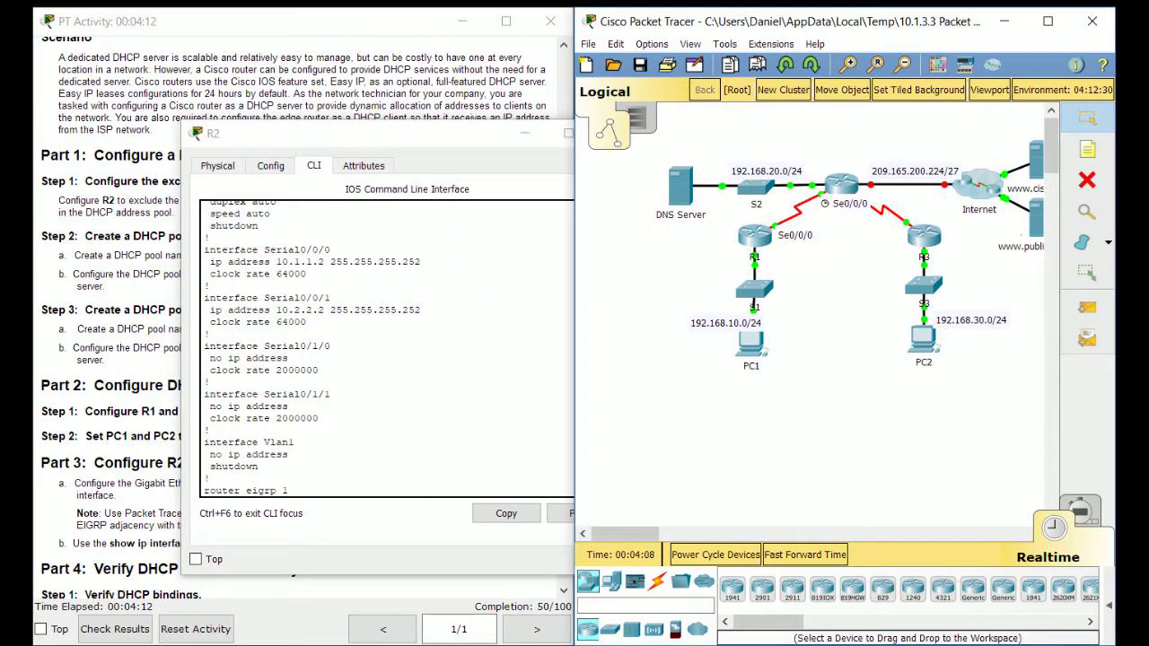
{"action": "left_click", "coordinate": [431, 334]}
{"action": "scroll", "coordinate": [431, 333], "scroll_direction": "up", "scroll_amount": 5}
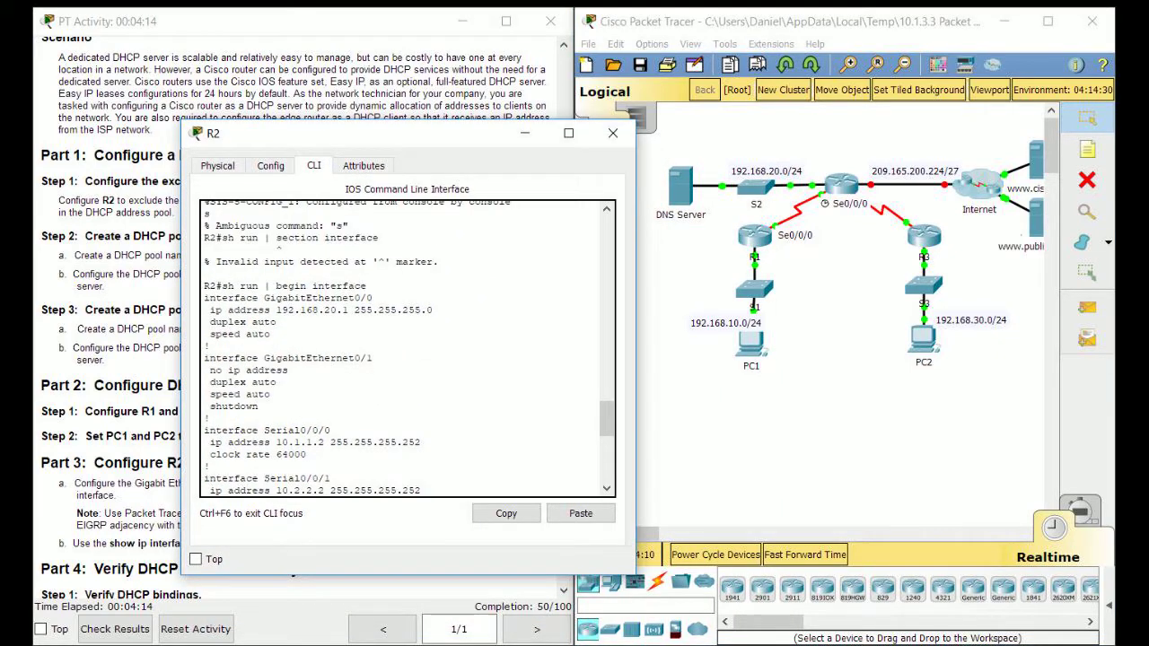
{"action": "scroll", "coordinate": [431, 334], "scroll_direction": "down", "scroll_amount": 10}
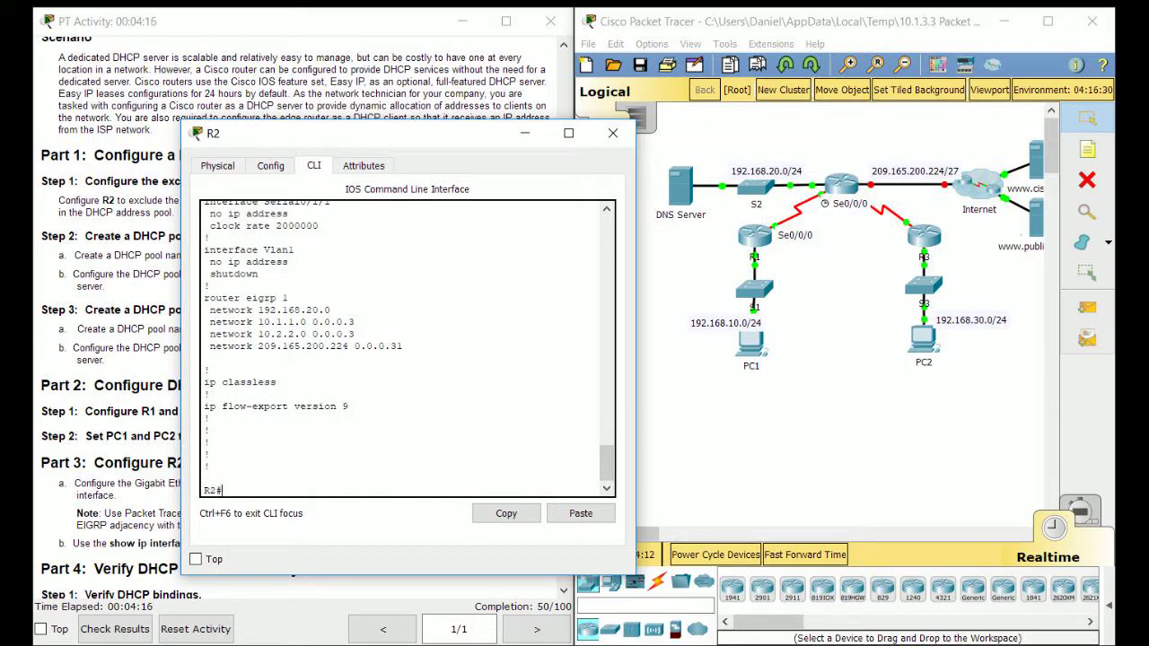
Display R2's routing table with "sh ip route" and compare it with the topology.
{"action": "type", "text": "sh ip route"}
{"action": "key", "text": "Return"}
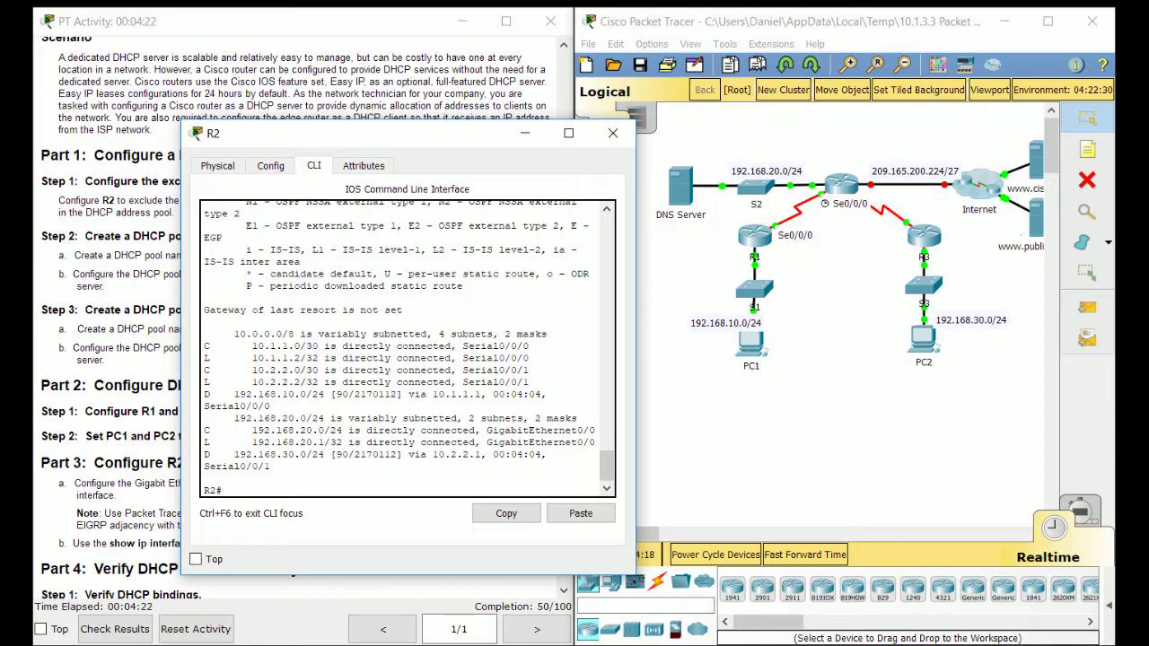
{"action": "left_click", "coordinate": [835, 431]}
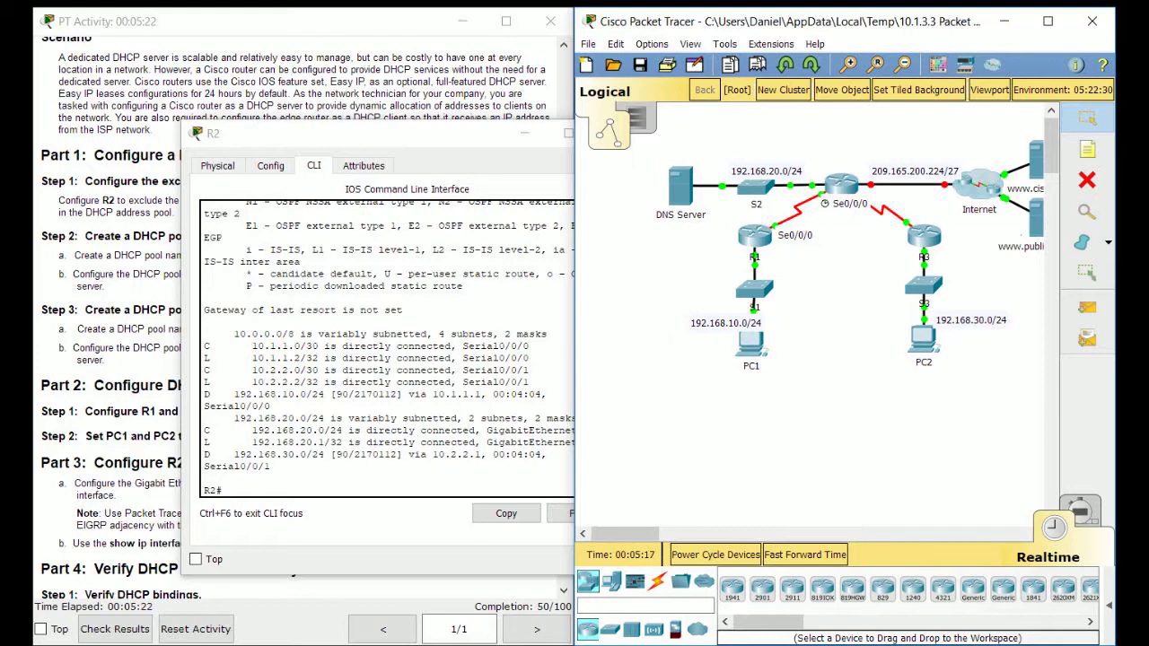
Read the Part 2 DHCP relay instructions and close R2's window.
{"action": "left_click", "coordinate": [377, 133]}
{"action": "left_click_drag", "start_coordinate": [377, 134], "coordinate": [676, 111]}
{"action": "scroll", "coordinate": [216, 314], "scroll_direction": "down", "scroll_amount": 1}
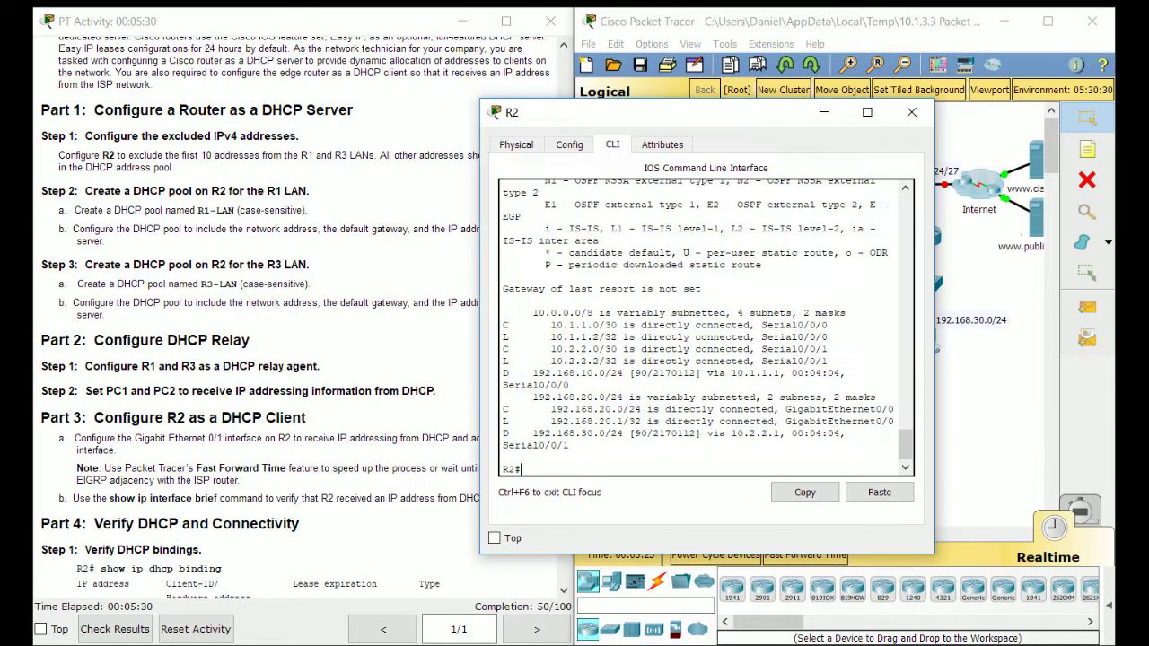
{"action": "scroll", "coordinate": [305, 314], "scroll_direction": "down", "scroll_amount": 1}
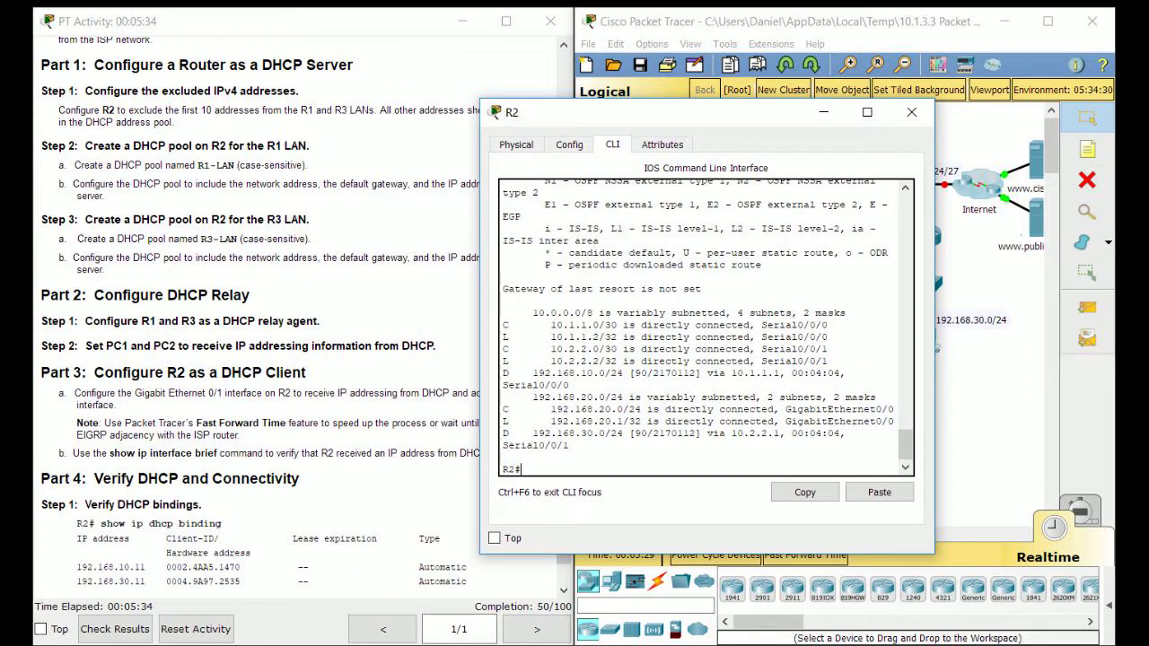
{"action": "left_click_drag", "start_coordinate": [629, 112], "coordinate": [323, 99]}
{"action": "left_click", "coordinate": [599, 98]}
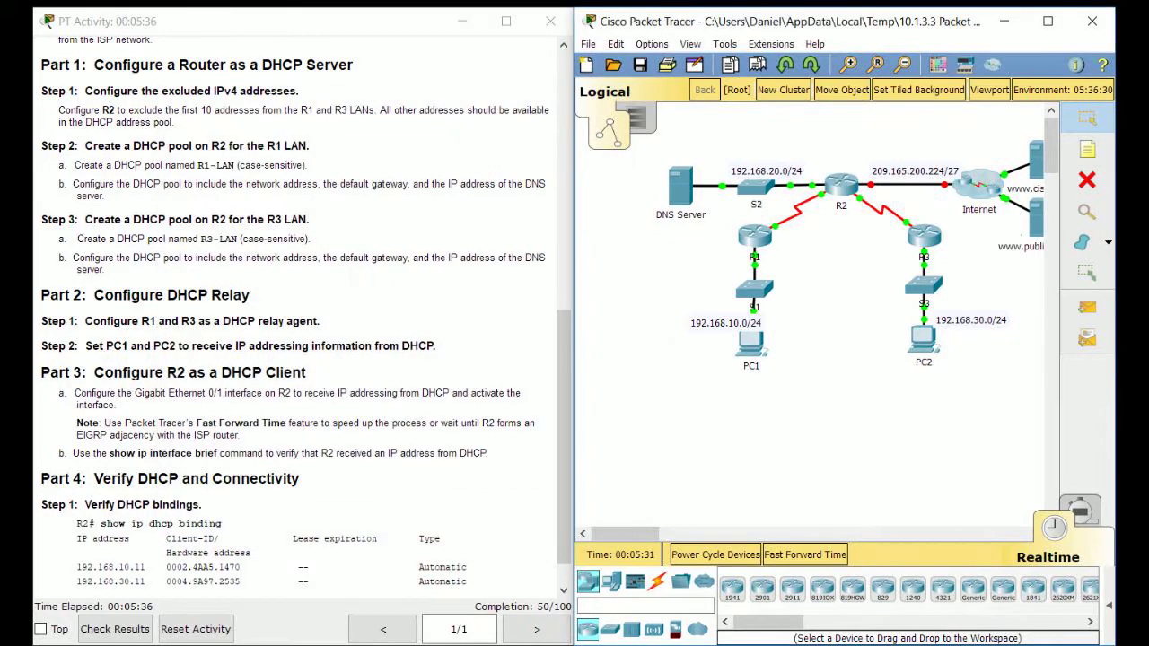
Open router R1's command line interface beside the topology and start its console session.
{"action": "left_click", "coordinate": [754, 235]}
{"action": "left_click_drag", "start_coordinate": [449, 95], "coordinate": [128, 120]}
{"action": "left_click", "coordinate": [144, 155]}
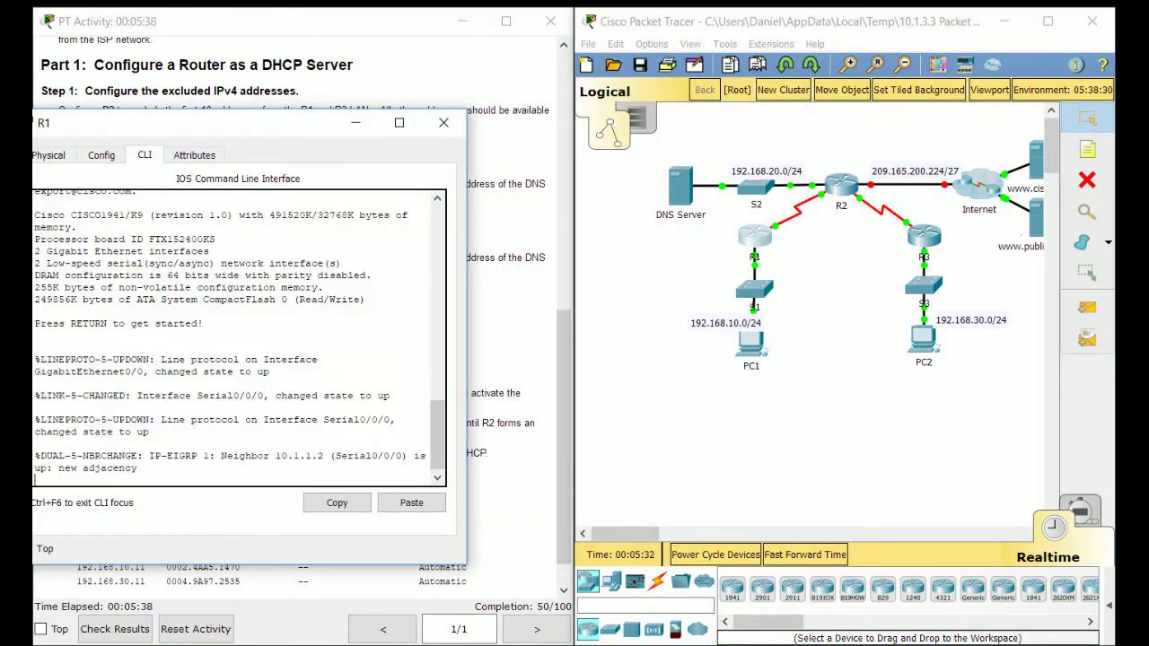
{"action": "left_click_drag", "start_coordinate": [225, 123], "coordinate": [336, 85]}
{"action": "key", "text": "Return"}
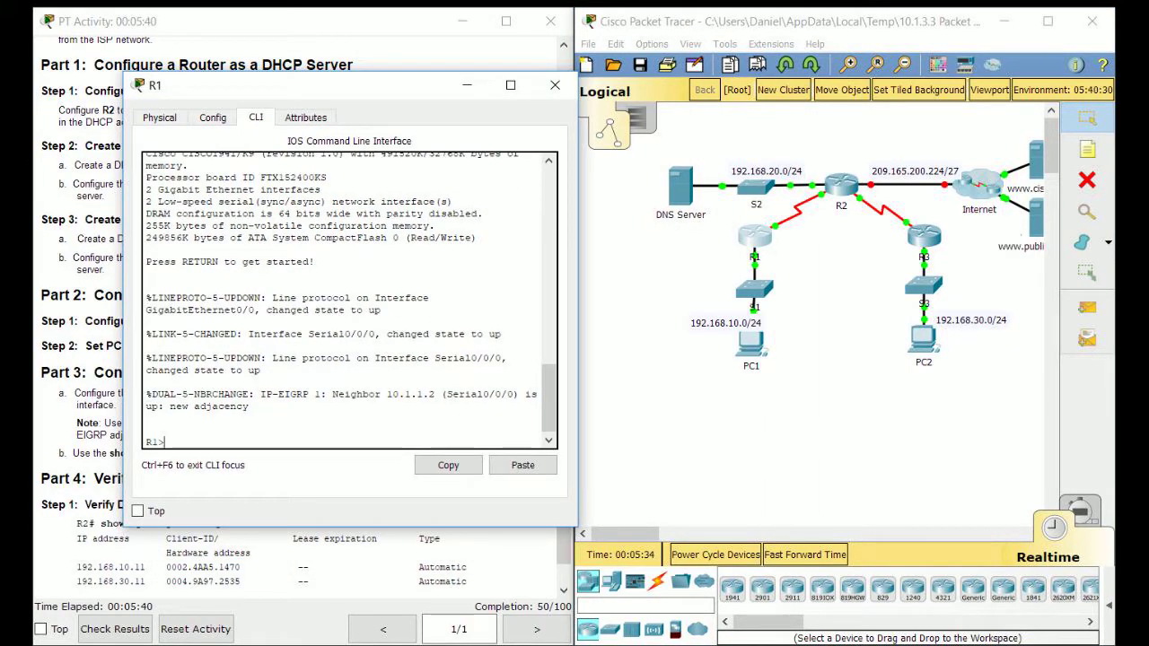
Enter global configuration mode on R1 and check in the topology which interface connects to its LAN.
{"action": "type", "text": "en"}
{"action": "key", "text": "Return"}
{"action": "type", "text": "conf"}
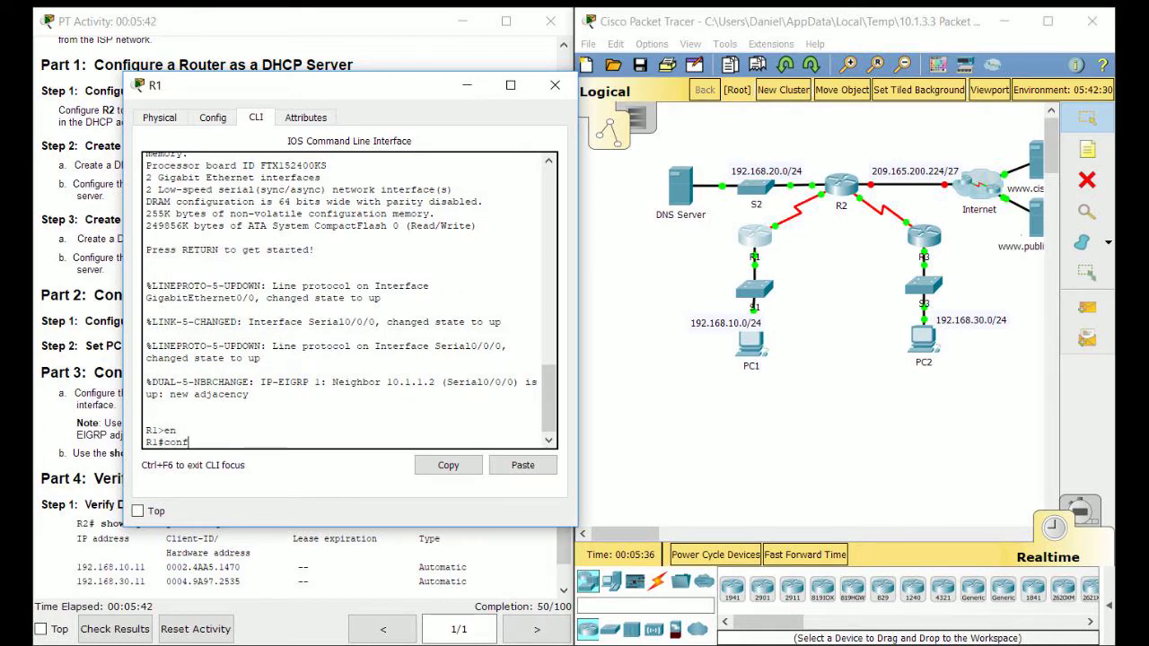
{"action": "type", "text": " t"}
{"action": "key", "text": "Return"}
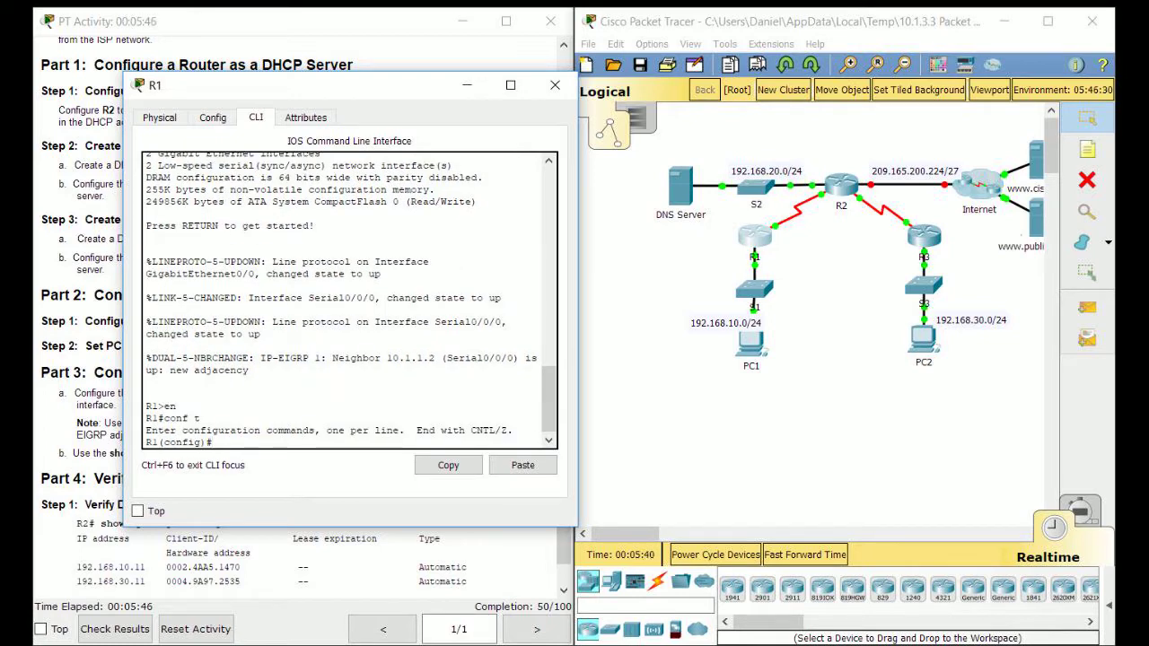
{"action": "left_click", "coordinate": [834, 422]}
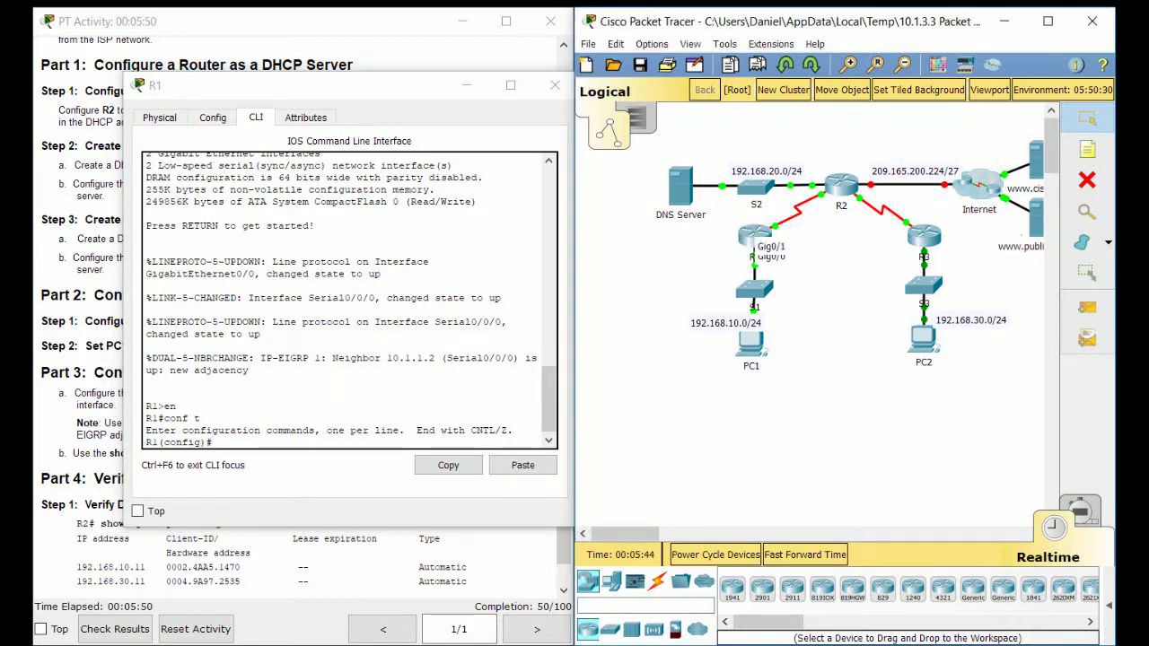
{"action": "key", "text": "alt+Tab"}
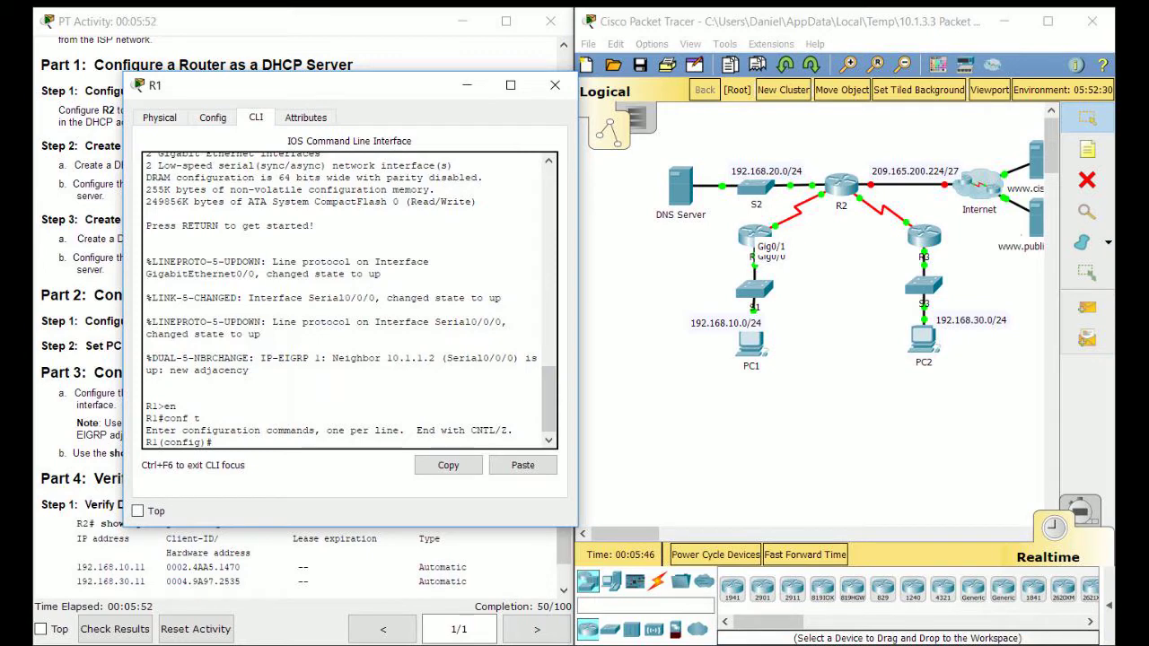
Configure IP helper address 10.1.1.2 on R1's GigabitEthernet0/1 interface, taking R2's serial address from the addressing table.
{"action": "type", "text": "int g0/1"}
{"action": "key", "text": "Return"}
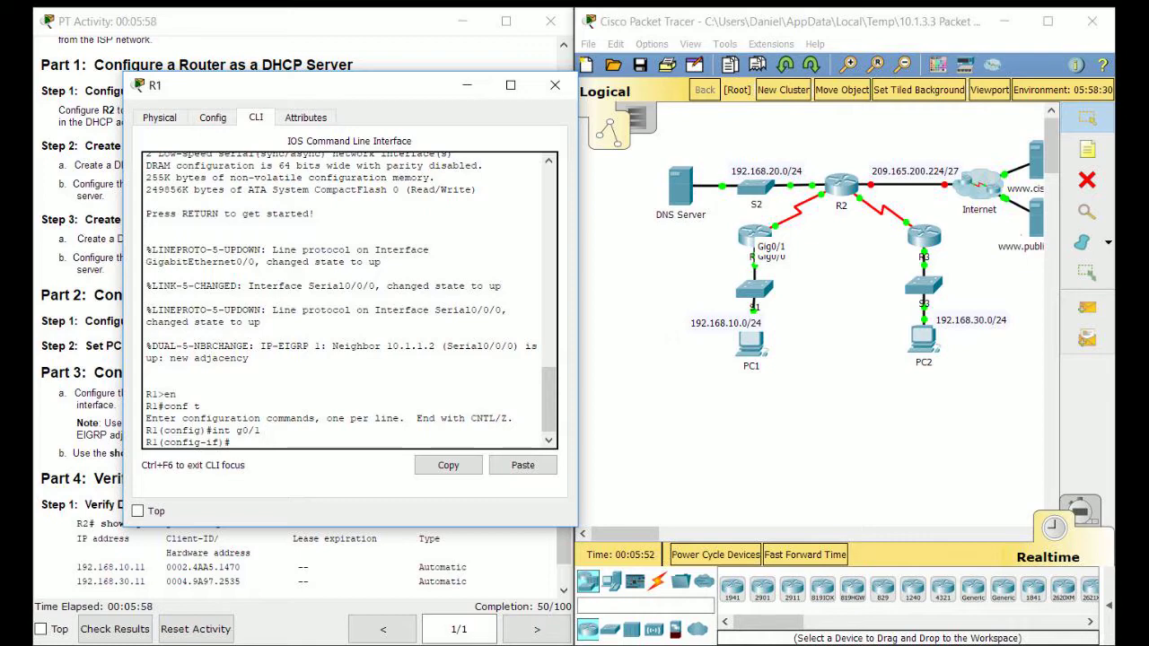
{"action": "type", "text": "ip "}
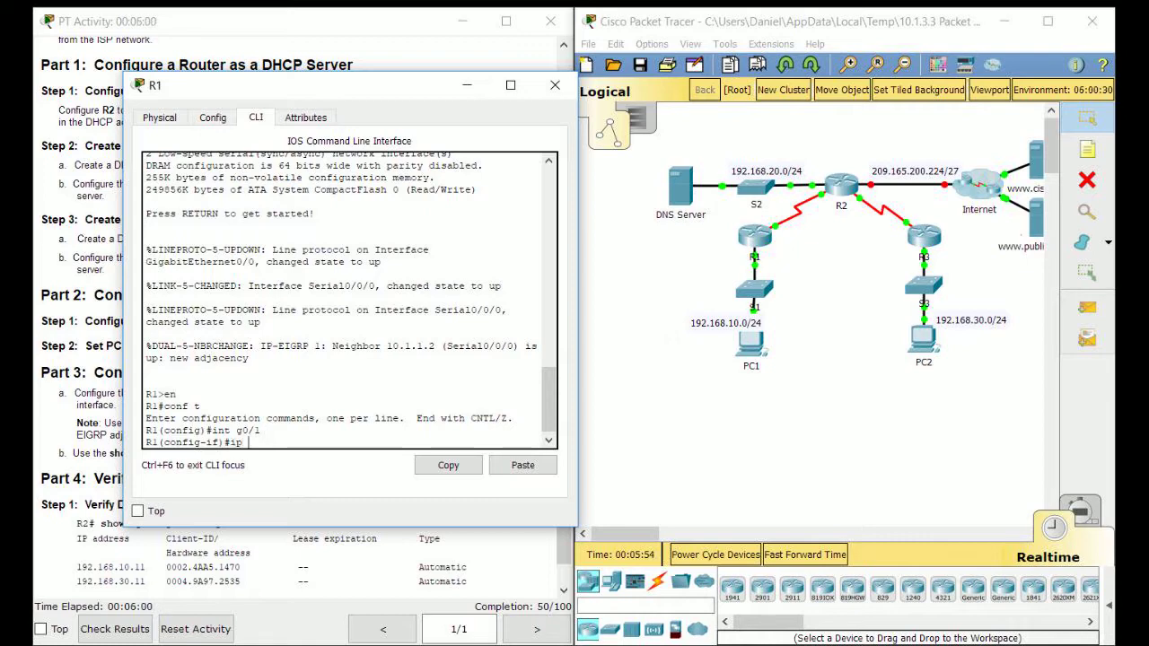
{"action": "type", "text": "helper-address"}
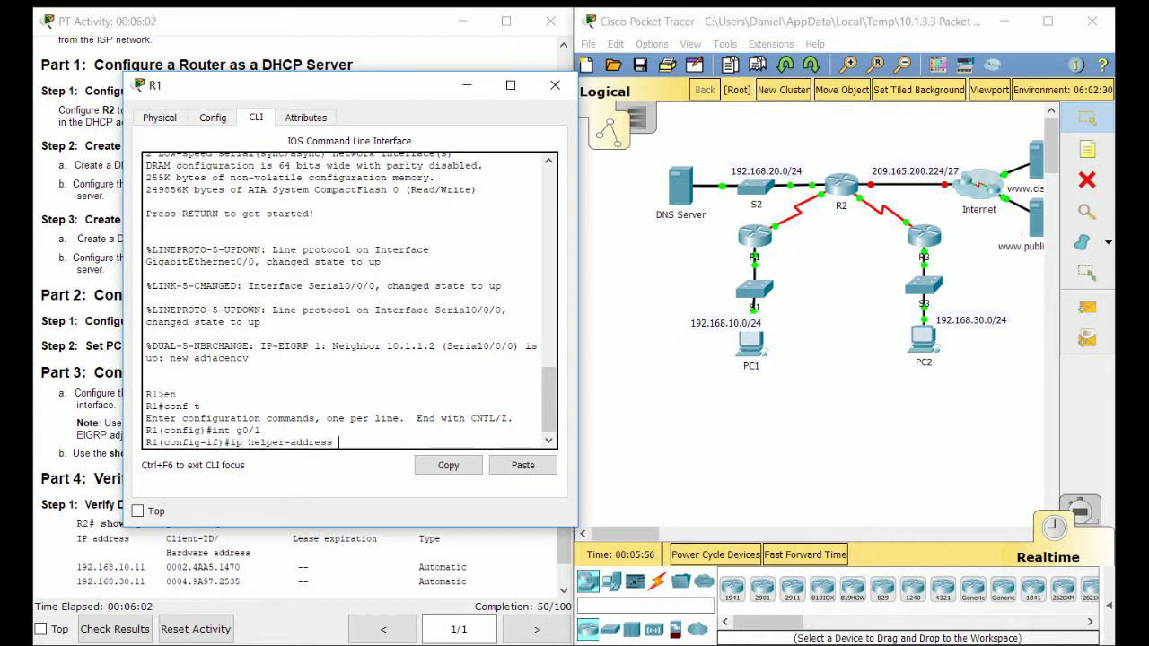
{"action": "left_click_drag", "start_coordinate": [270, 85], "coordinate": [753, 80]}
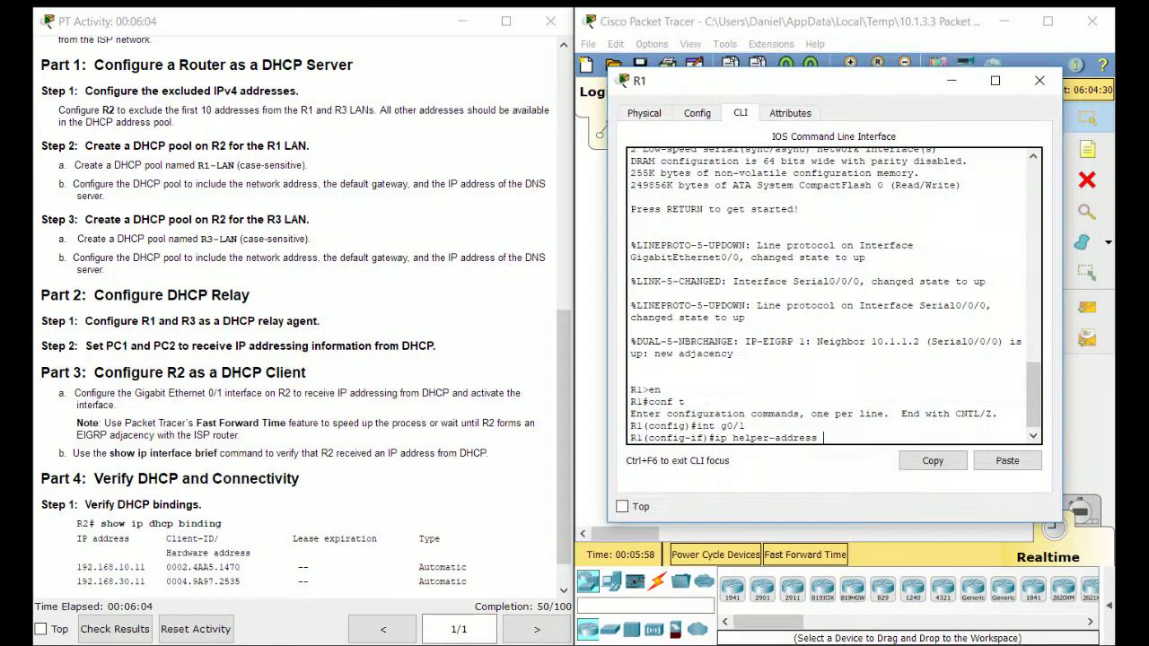
{"action": "scroll", "coordinate": [296, 314], "scroll_direction": "up", "scroll_amount": 5}
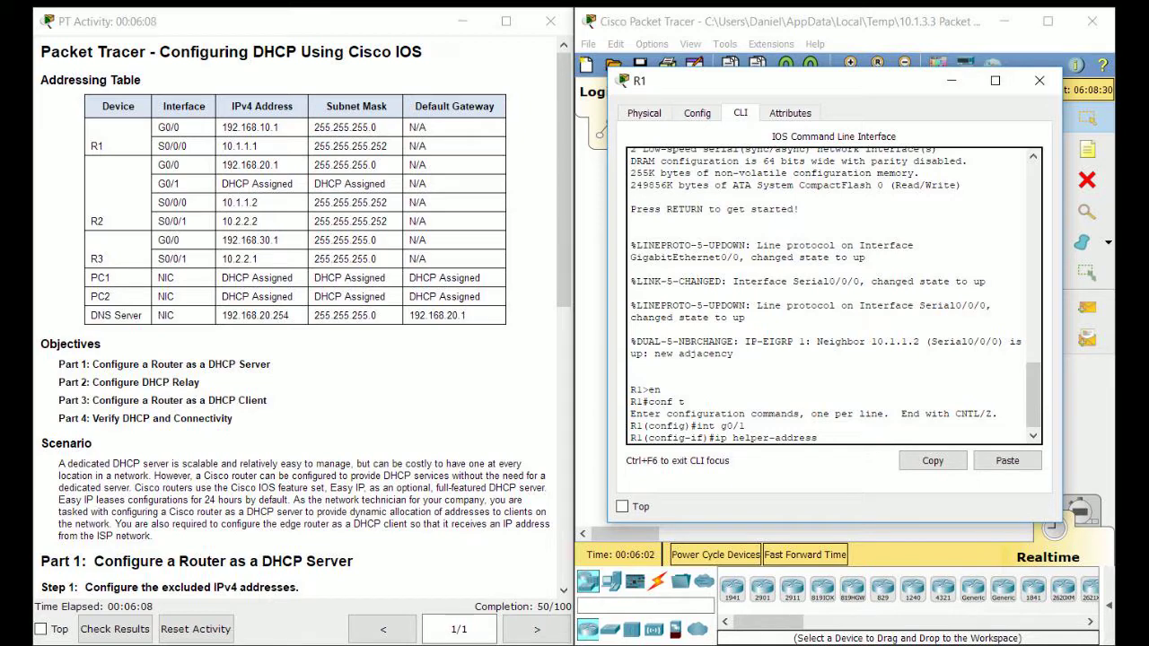
{"action": "type", "text": "10.1.1.2"}
{"action": "key", "text": "Return"}
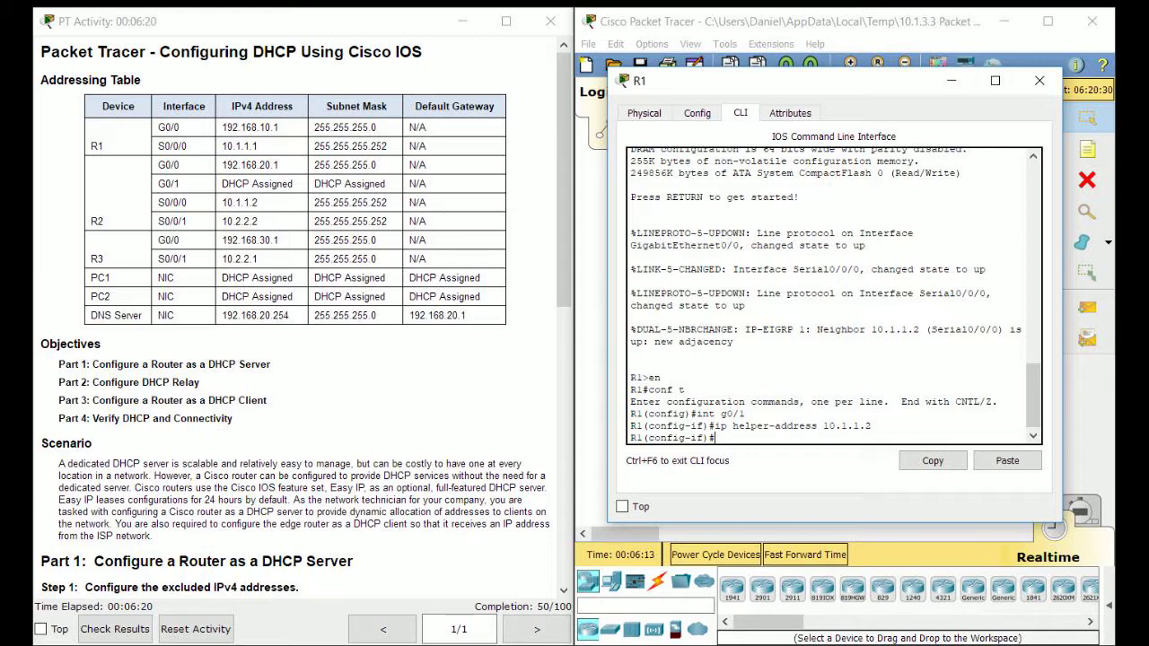
Check the relay instructions and the R1–R2 link in the topology, and query which argument "ip helper-address" accepts on R1.
{"action": "scroll", "coordinate": [296, 324], "scroll_direction": "down", "scroll_amount": 5}
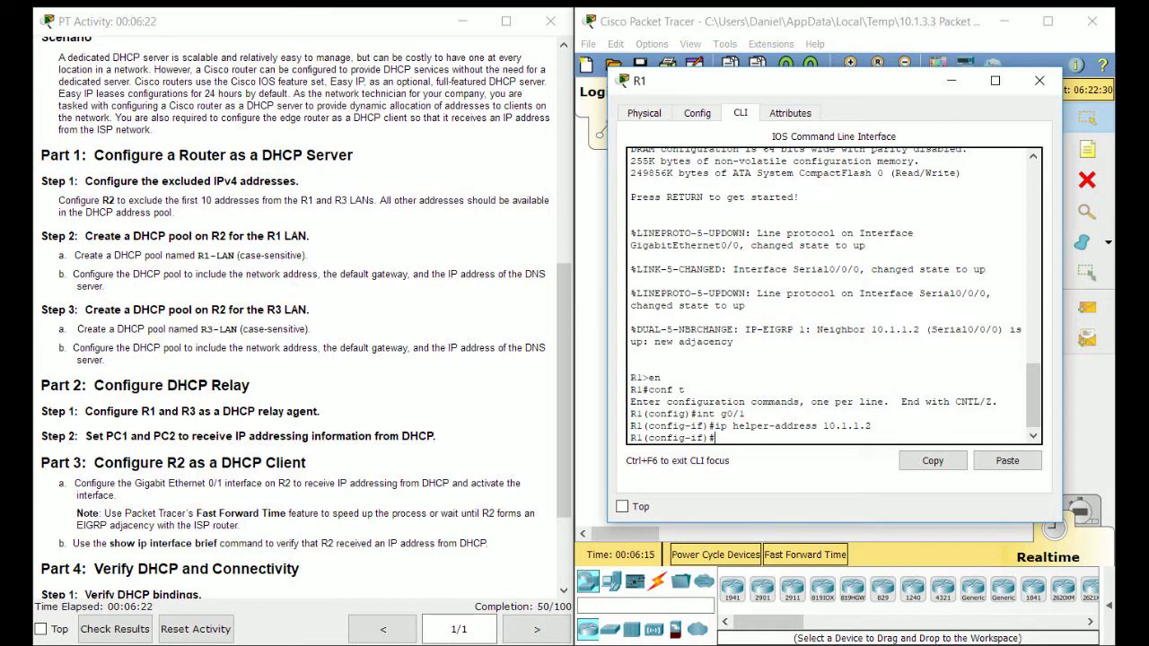
{"action": "scroll", "coordinate": [297, 323], "scroll_direction": "down", "scroll_amount": 1}
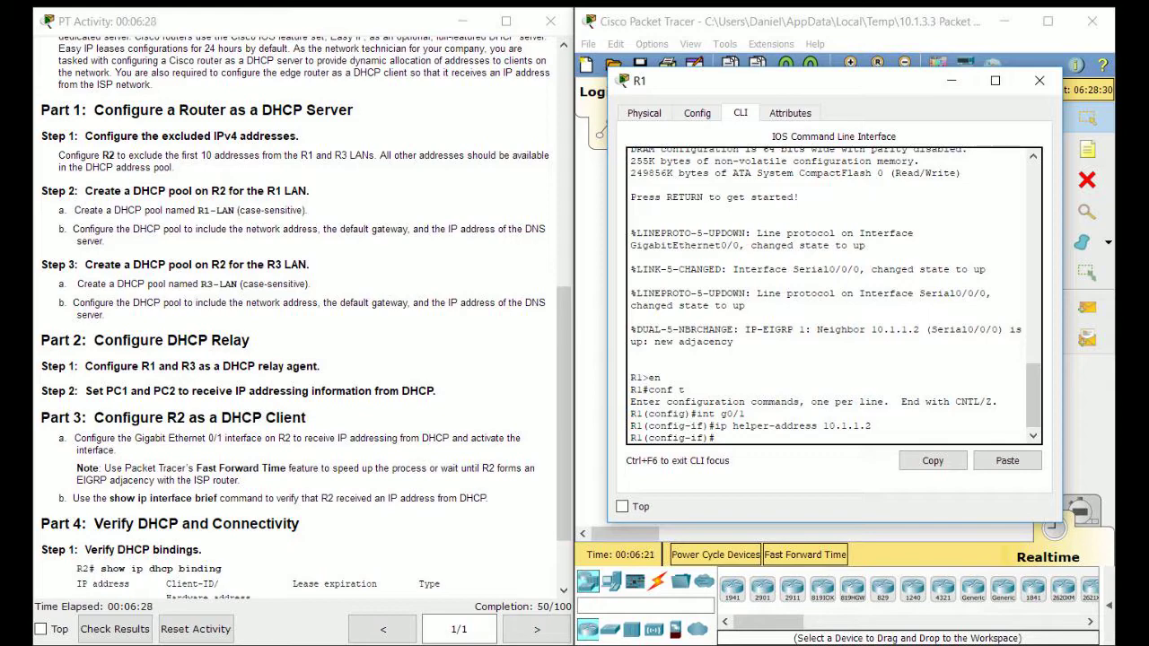
{"action": "left_click_drag", "start_coordinate": [682, 81], "coordinate": [272, 140]}
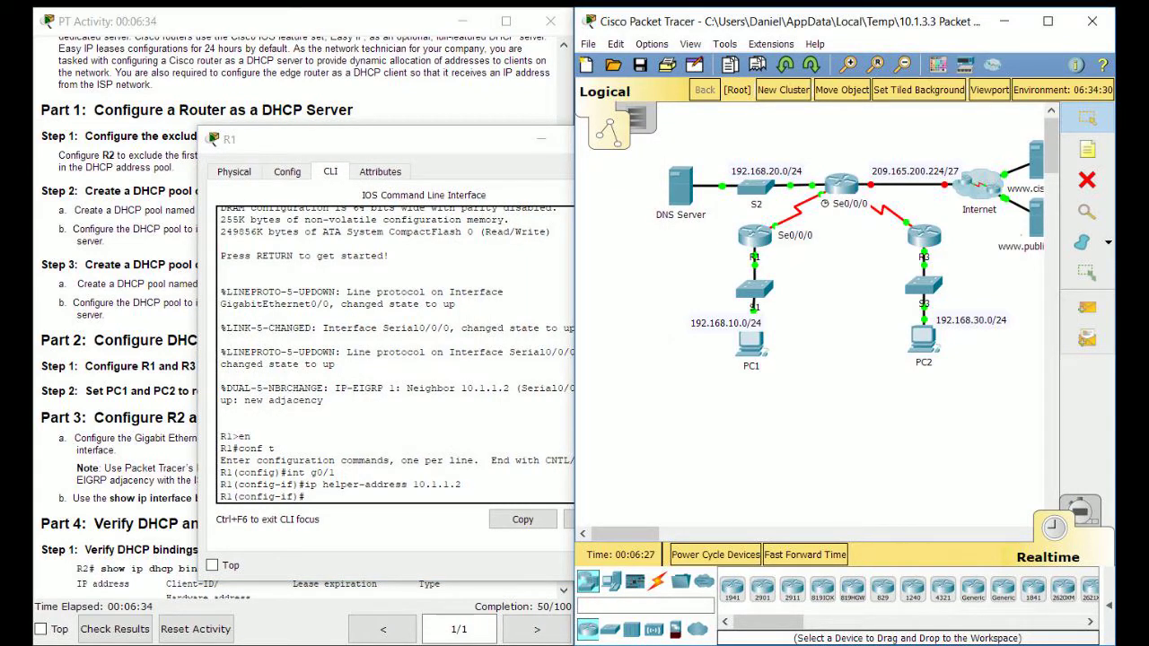
{"action": "left_click_drag", "start_coordinate": [377, 138], "coordinate": [338, 133]}
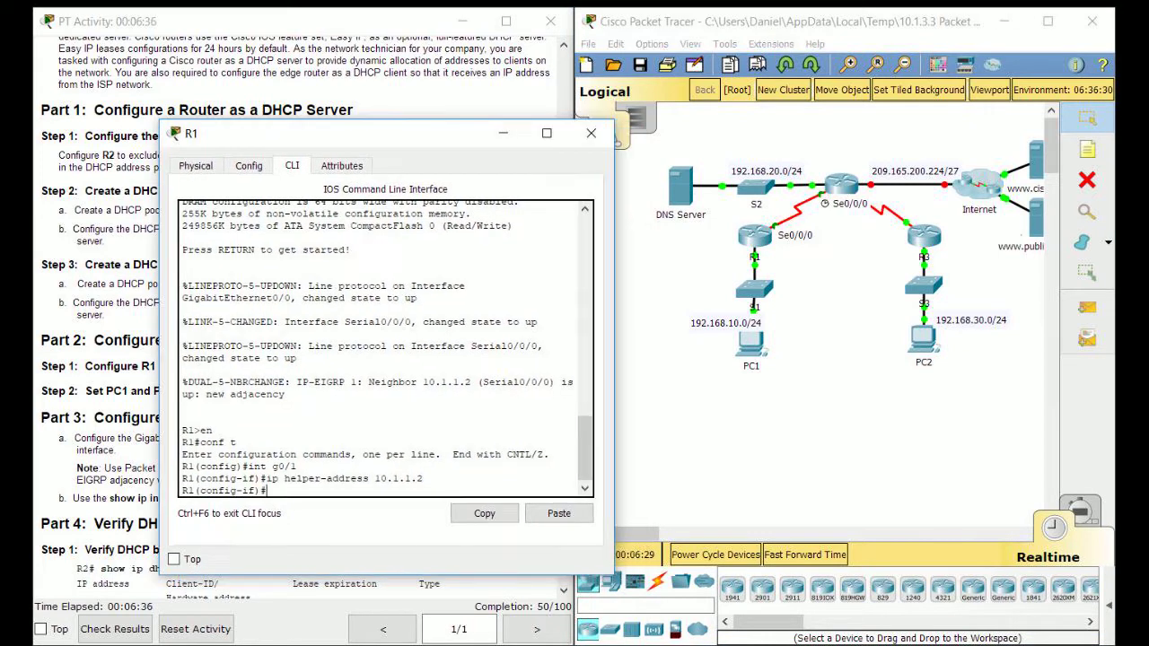
{"action": "key", "text": "alt+Tab"}
{"action": "key", "text": "Up"}
{"action": "key", "text": "BackSpace"}
{"action": "key", "text": "BackSpace"}
{"action": "key", "text": "BackSpace"}
{"action": "key", "text": "BackSpace"}
{"action": "key", "text": "BackSpace"}
{"action": "key", "text": "BackSpace"}
{"action": "key", "text": "BackSpace"}
{"action": "key", "text": "BackSpace"}
{"action": "type", "text": "?"}
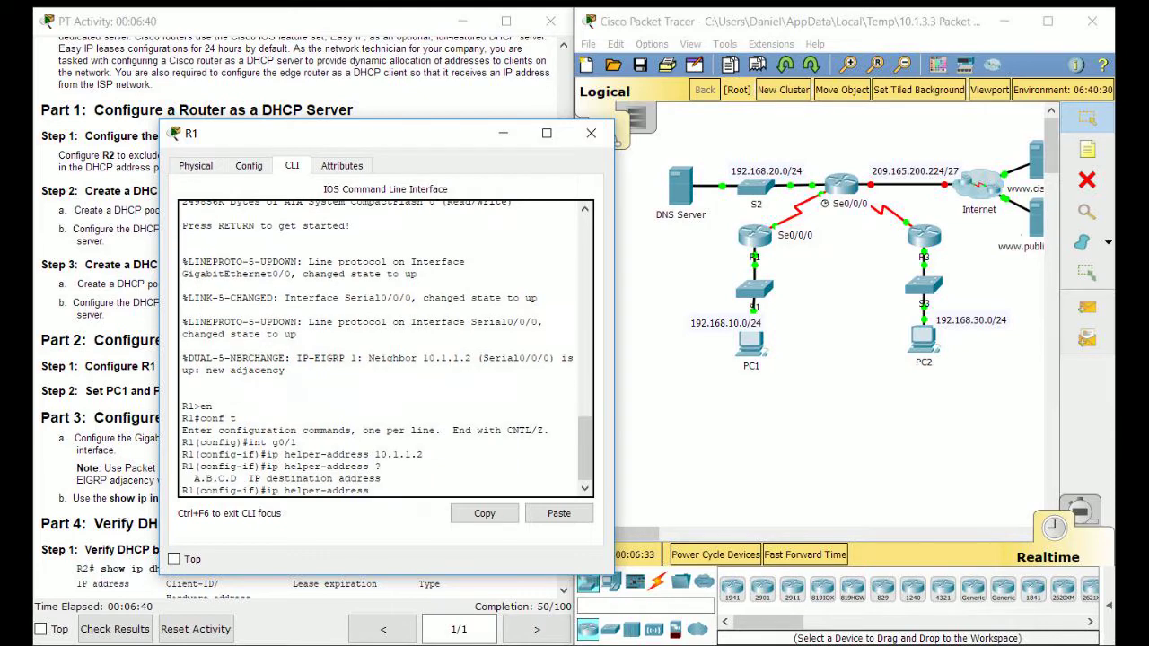
{"action": "left_click_drag", "start_coordinate": [382, 479], "coordinate": [237, 492]}
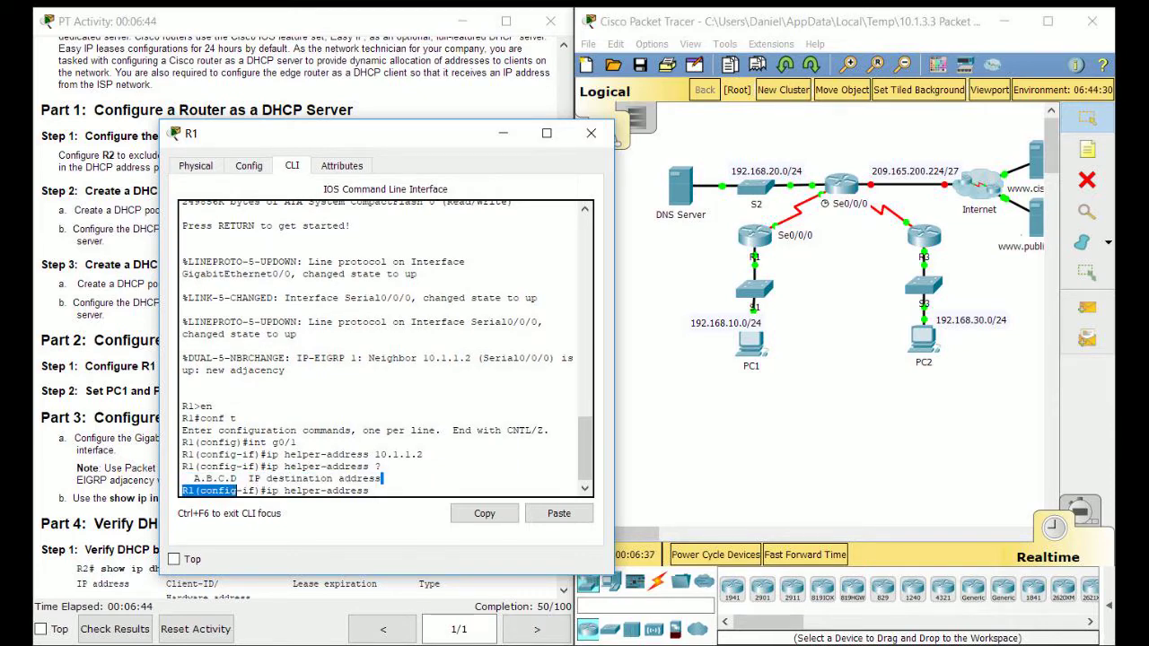
{"action": "left_click", "coordinate": [237, 491]}
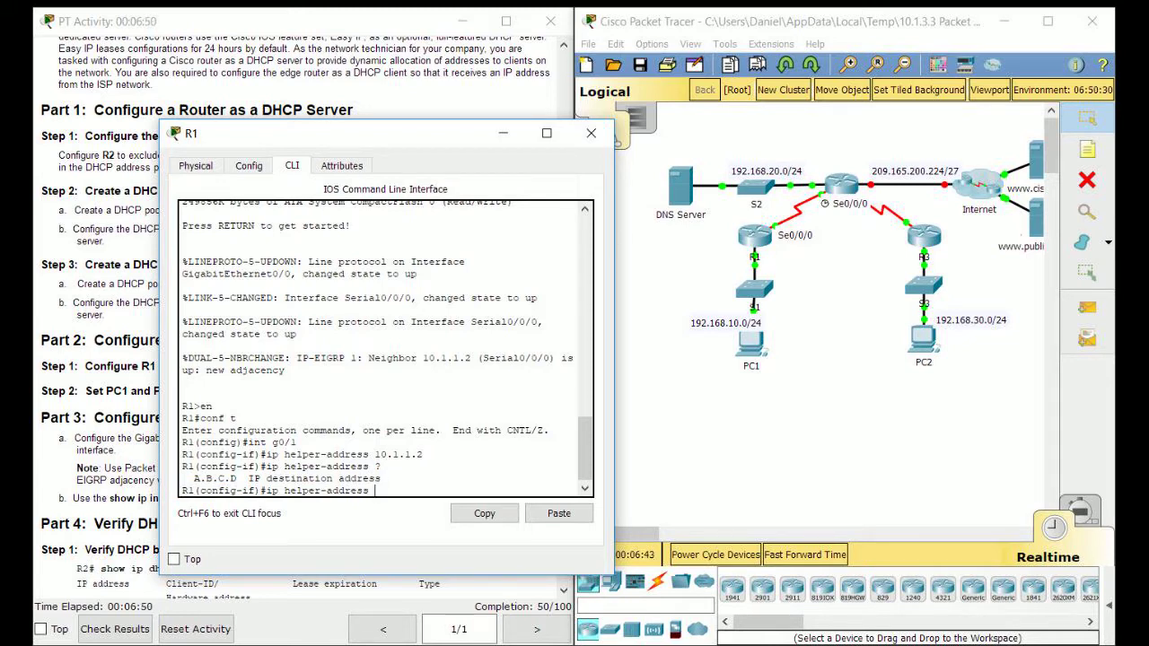
Discard the pending helper command, leave configuration mode on R1 and display the interface sections of its running configuration with "sh run".
{"action": "left_click_drag", "start_coordinate": [359, 133], "coordinate": [761, 118]}
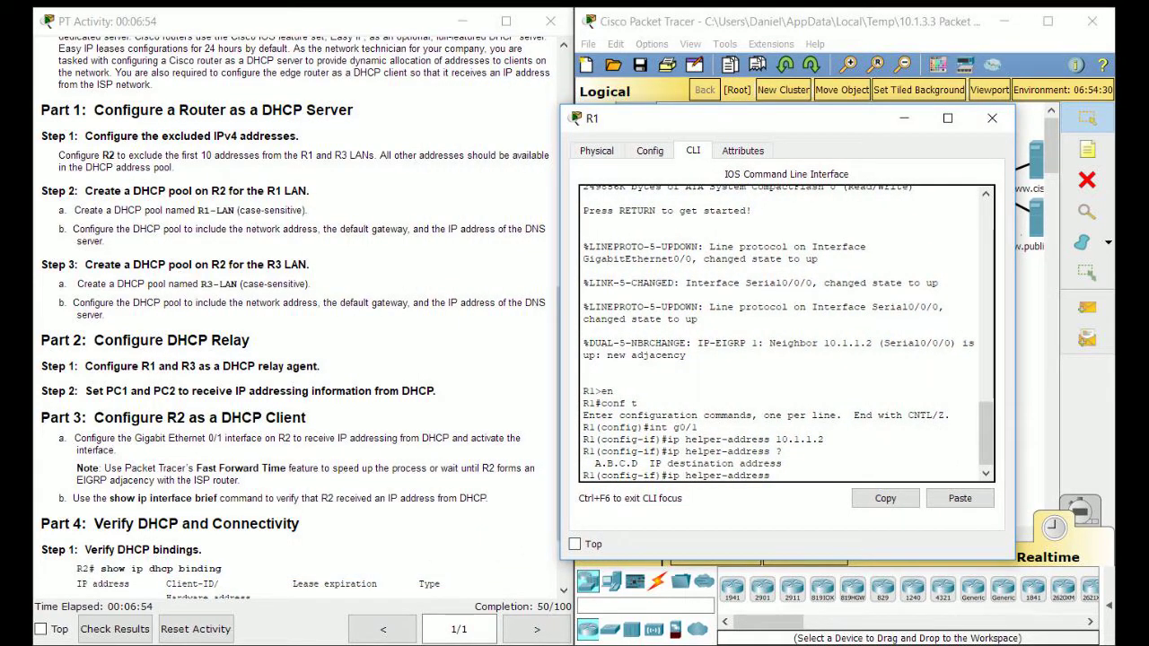
{"action": "scroll", "coordinate": [296, 314], "scroll_direction": "up", "scroll_amount": 4}
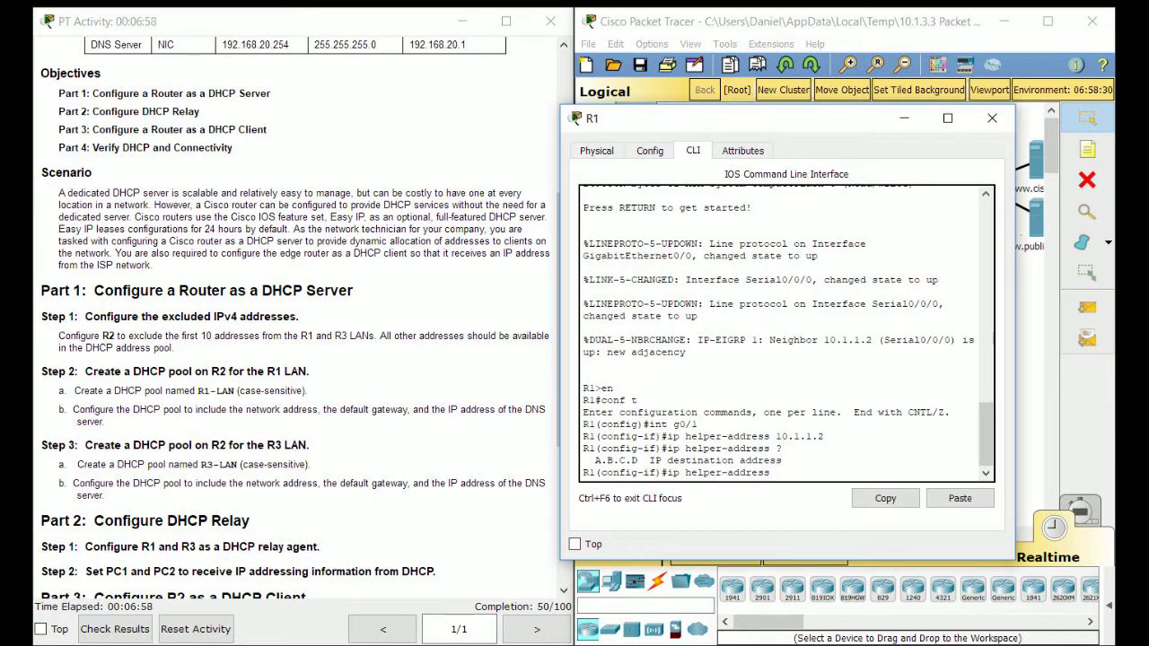
{"action": "key", "text": "BackSpace"}
{"action": "key", "text": "BackSpace"}
{"action": "key", "text": "BackSpace"}
{"action": "key", "text": "BackSpace"}
{"action": "key", "text": "BackSpace"}
{"action": "key", "text": "BackSpace"}
{"action": "key", "text": "BackSpace"}
{"action": "key", "text": "BackSpace"}
{"action": "key", "text": "BackSpace"}
{"action": "key", "text": "BackSpace"}
{"action": "key", "text": "BackSpace"}
{"action": "key", "text": "BackSpace"}
{"action": "key", "text": "BackSpace"}
{"action": "key", "text": "BackSpace"}
{"action": "key", "text": "BackSpace"}
{"action": "key", "text": "BackSpace"}
{"action": "key", "text": "BackSpace"}
{"action": "key", "text": "BackSpace"}
{"action": "type", "text": "end"}
{"action": "key", "text": "Return"}
{"action": "type", "text": "sh run"}
{"action": "key", "text": "Return"}
{"action": "key", "text": "Return"}
{"action": "key", "text": "Return"}
{"action": "key", "text": "Return"}
{"action": "key", "text": "Return"}
{"action": "key", "text": "Return"}
{"action": "key", "text": "Return"}
{"action": "key", "text": "Return"}
{"action": "key", "text": "Return"}
{"action": "key", "text": "Return"}
{"action": "key", "text": "Return"}
{"action": "key", "text": "Return"}
{"action": "key", "text": "Return"}
{"action": "key", "text": "Return"}
{"action": "key", "text": "Return"}
{"action": "key", "text": "Return"}
{"action": "key", "text": "Return"}
{"action": "key", "text": "Return"}
{"action": "key", "text": "Return"}
{"action": "key", "text": "Return"}
{"action": "key", "text": "Return"}
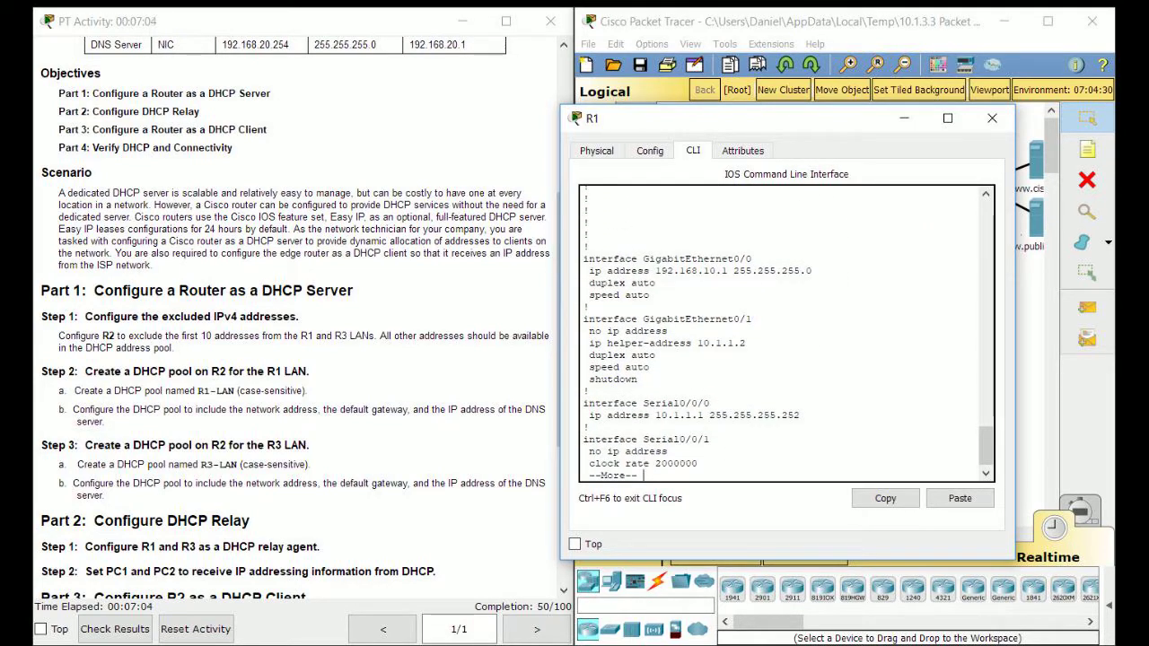
Remove IP helper address 10.1.1.2 from R1's GigabitEthernet0/1 interface.
{"action": "type", "text": "qconf t"}
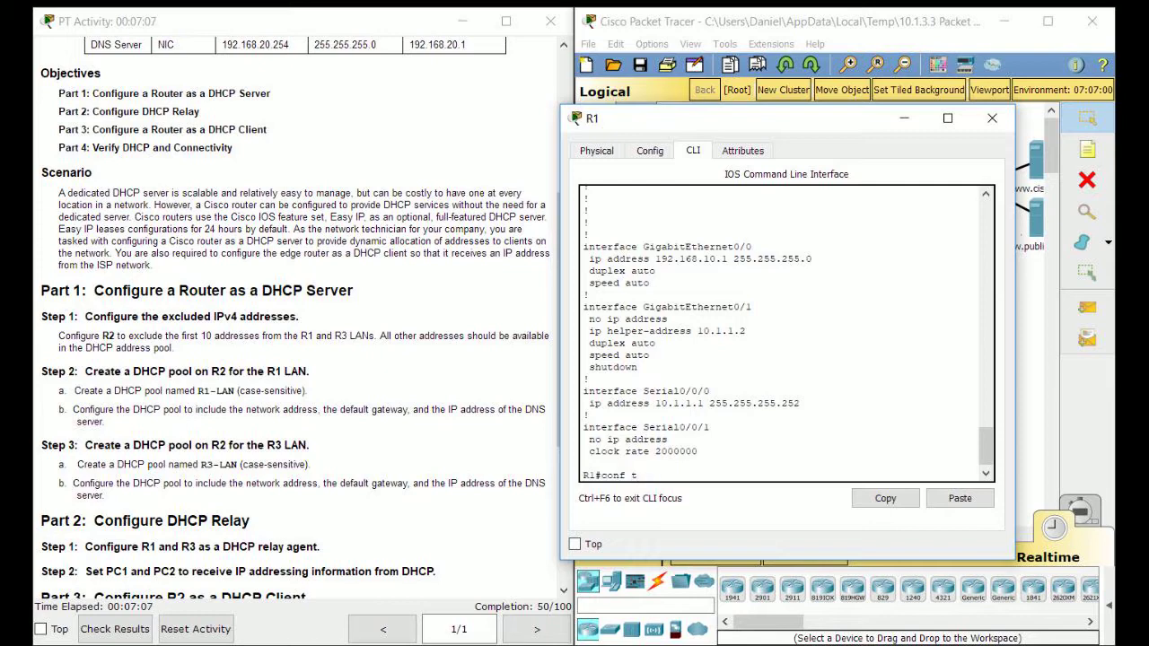
{"action": "key", "text": "Return"}
{"action": "type", "text": "int g0/1"}
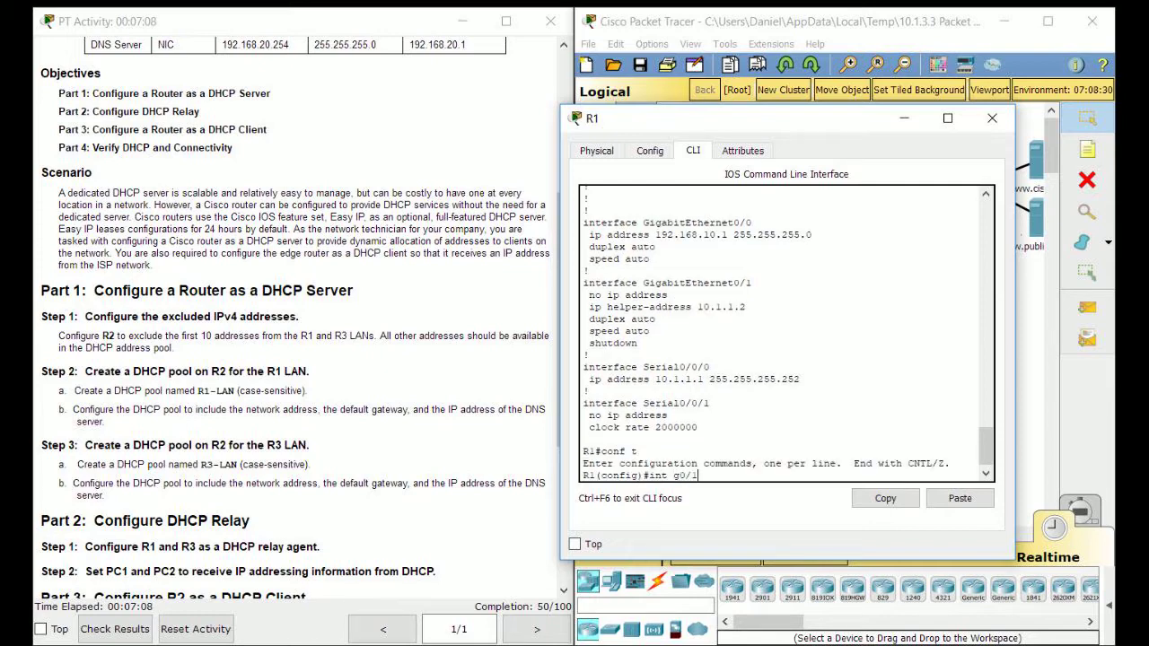
{"action": "key", "text": "Return"}
{"action": "type", "text": "no i"}
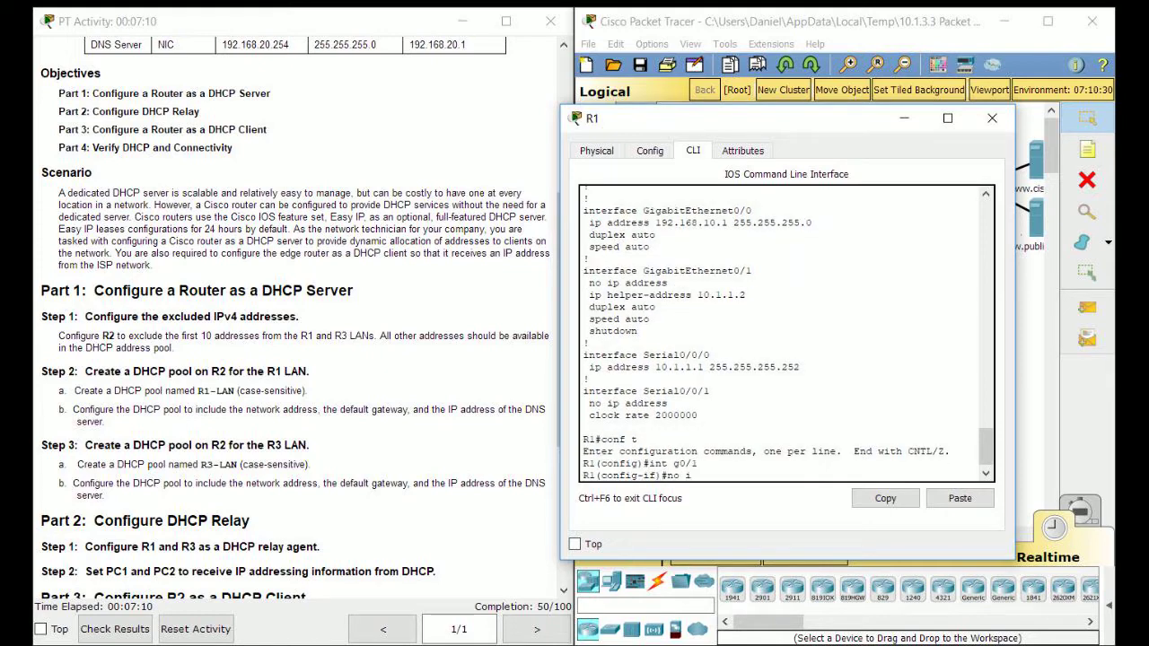
{"action": "type", "text": "p helper-address 10.1.1."}
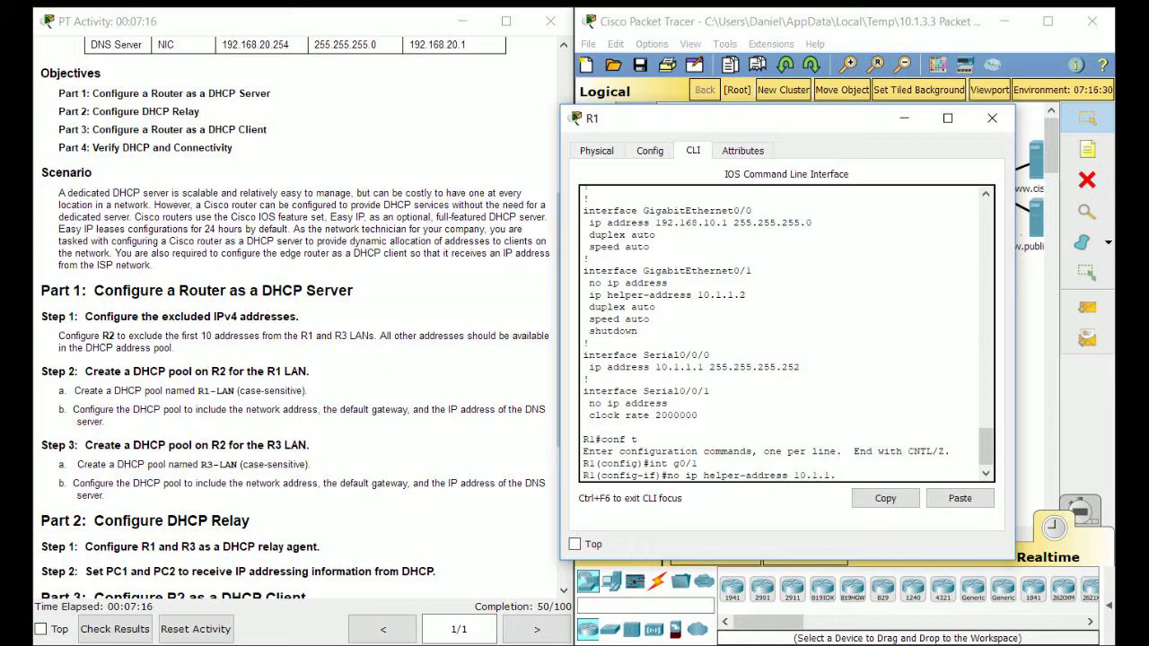
{"action": "type", "text": "2"}
{"action": "key", "text": "Return"}
Configure IP helper address 10.1.1.2 on R1's GigabitEthernet0/0 interface.
{"action": "type", "text": "int g0"}
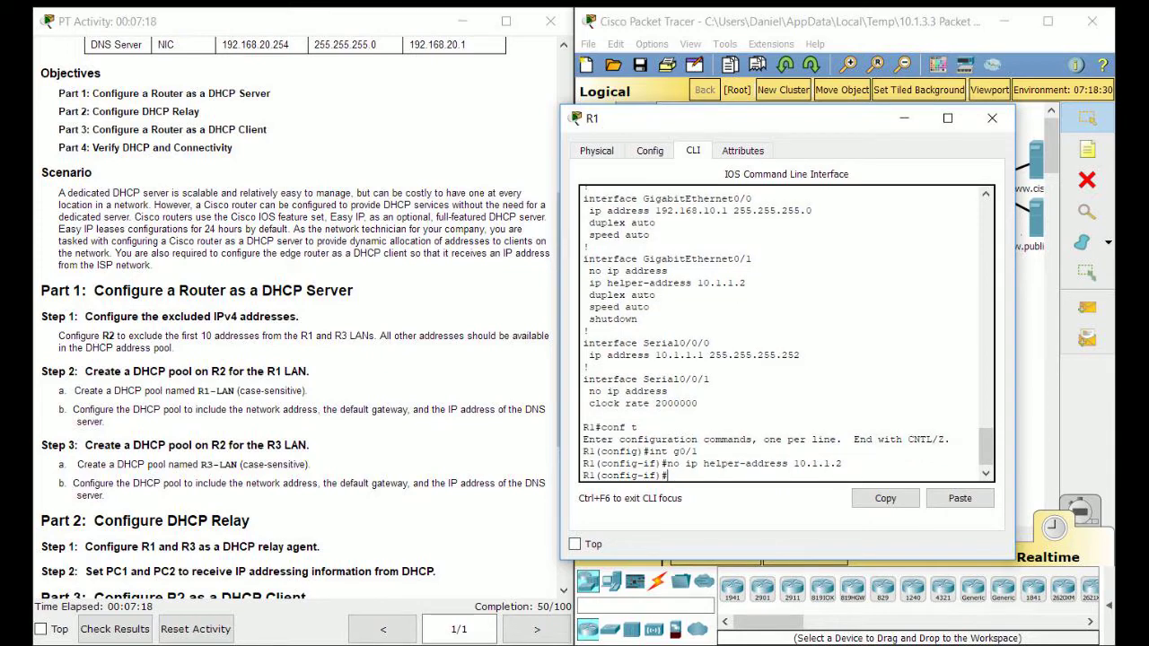
{"action": "type", "text": "/0"}
{"action": "key", "text": "Return"}
{"action": "type", "text": "ip "}
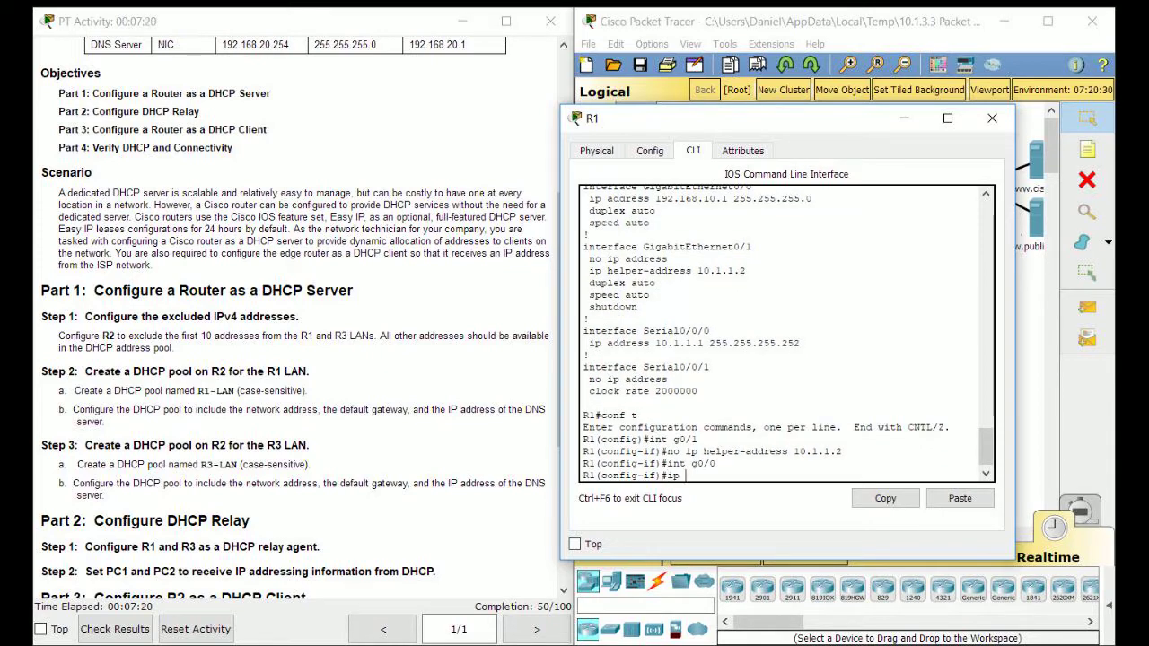
{"action": "type", "text": "helper-address 10.1.1.2"}
{"action": "key", "text": "Return"}
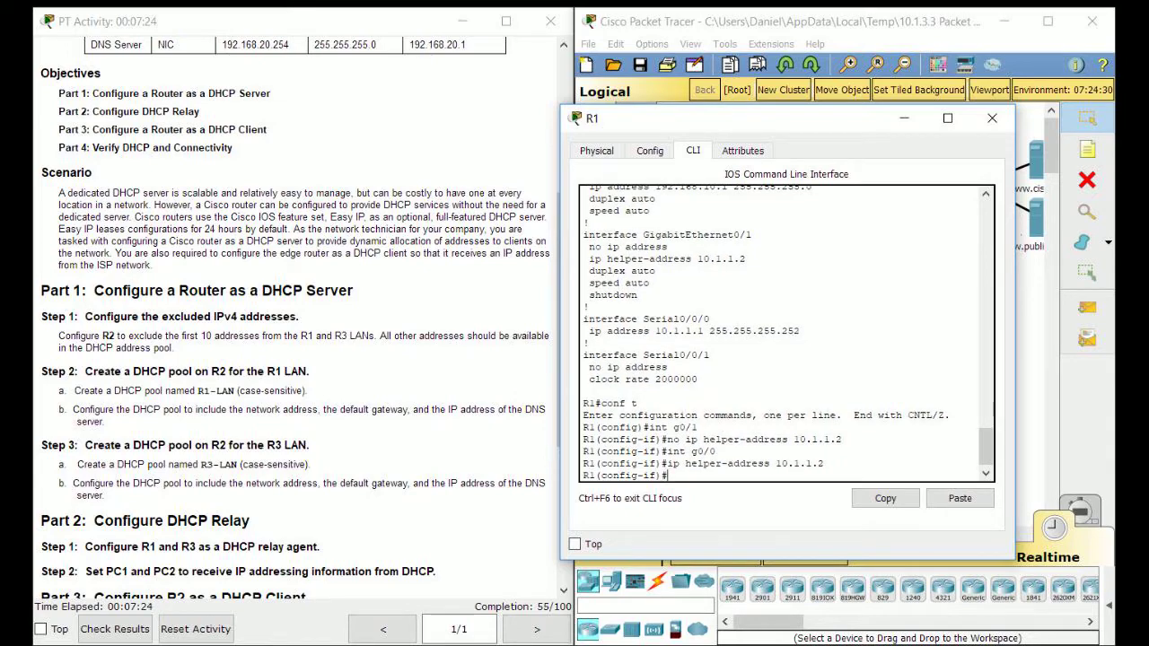
Close R1's window and open router R3's command line interface.
{"action": "left_click_drag", "start_coordinate": [781, 105], "coordinate": [359, 144]}
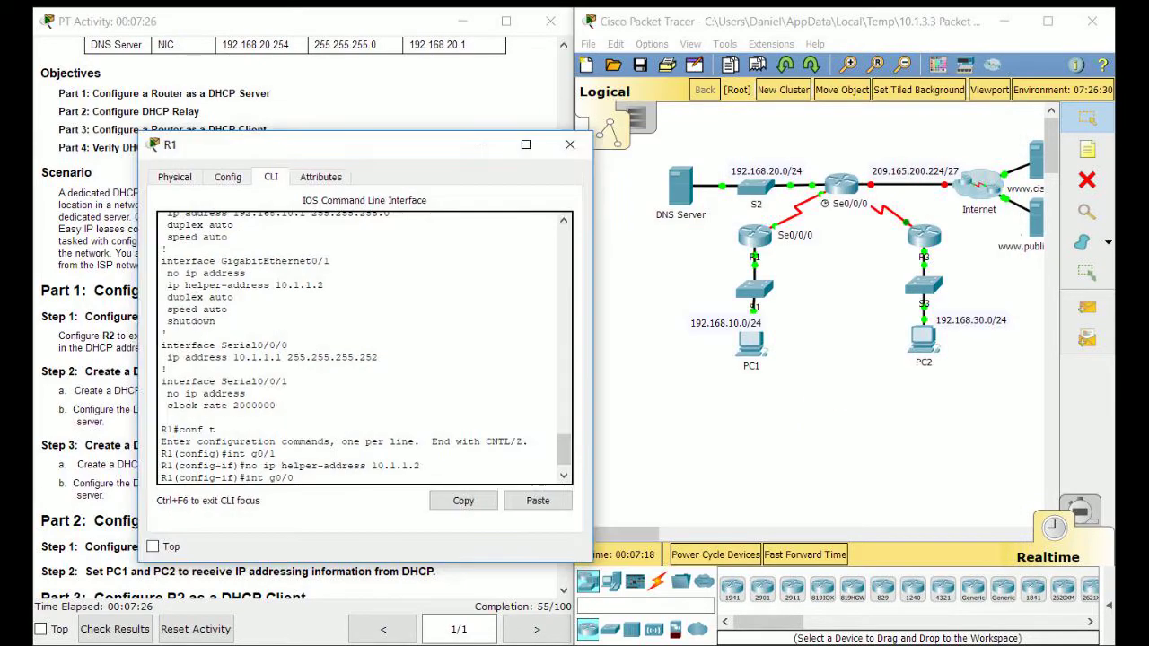
{"action": "left_click", "coordinate": [924, 236]}
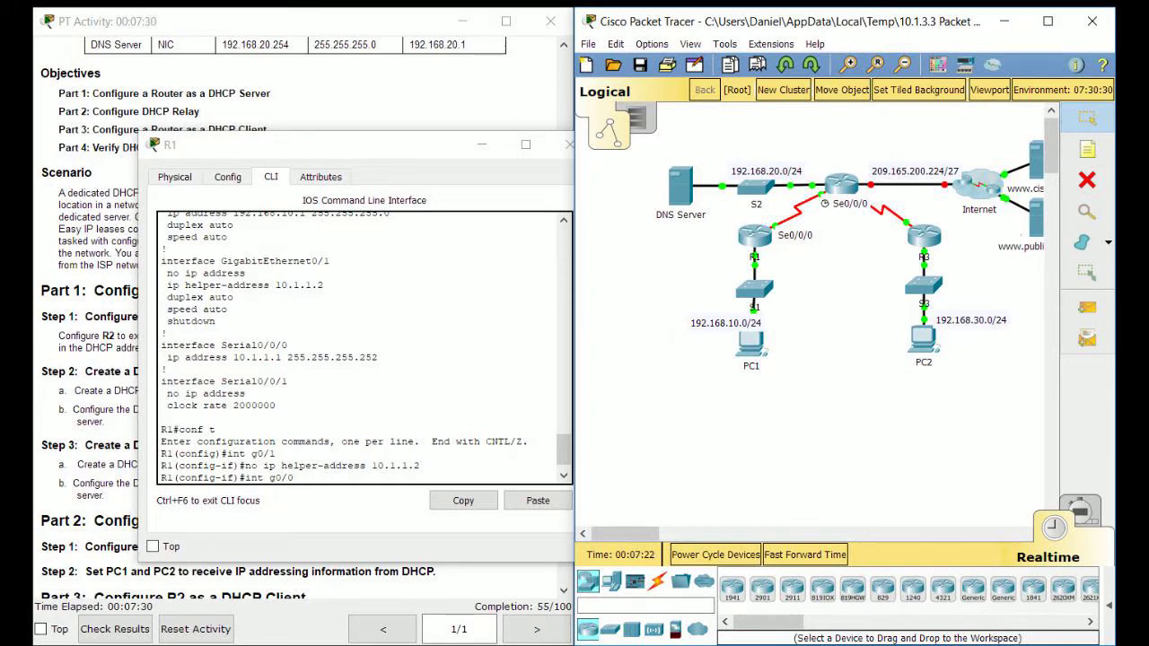
{"action": "mouse_move", "coordinate": [754, 256]}
{"action": "left_click_drag", "start_coordinate": [316, 145], "coordinate": [616, 79]}
{"action": "scroll", "coordinate": [269, 323], "scroll_direction": "down", "scroll_amount": 2}
{"action": "left_click", "coordinate": [870, 80]}
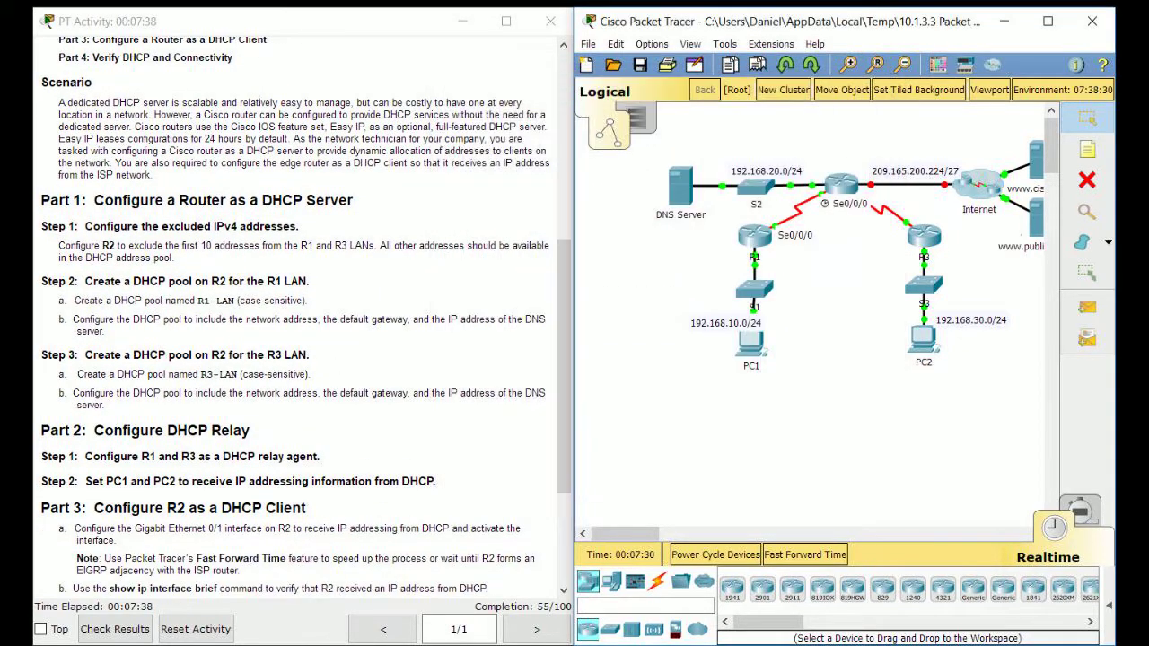
{"action": "left_click", "coordinate": [923, 235]}
{"action": "left_click", "coordinate": [442, 134]}
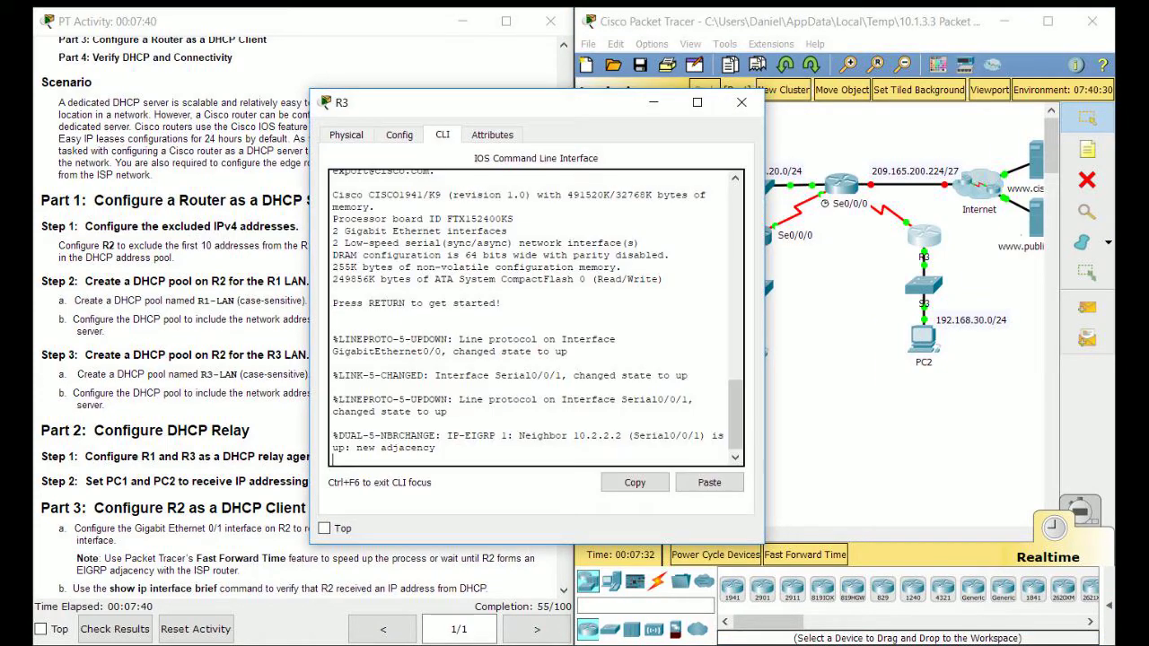
Enter global configuration mode on R3 and check its LAN connection in the topology.
{"action": "key", "text": "Return"}
{"action": "type", "text": "en"}
{"action": "key", "text": "Return"}
{"action": "type", "text": "conf t"}
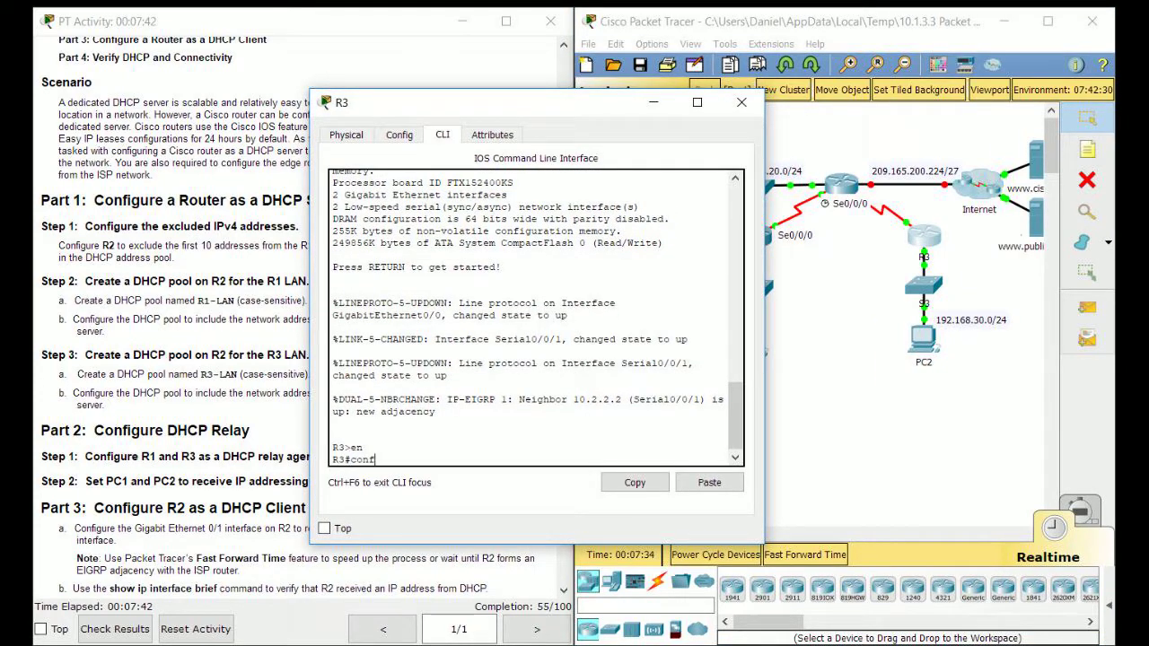
{"action": "key", "text": "Return"}
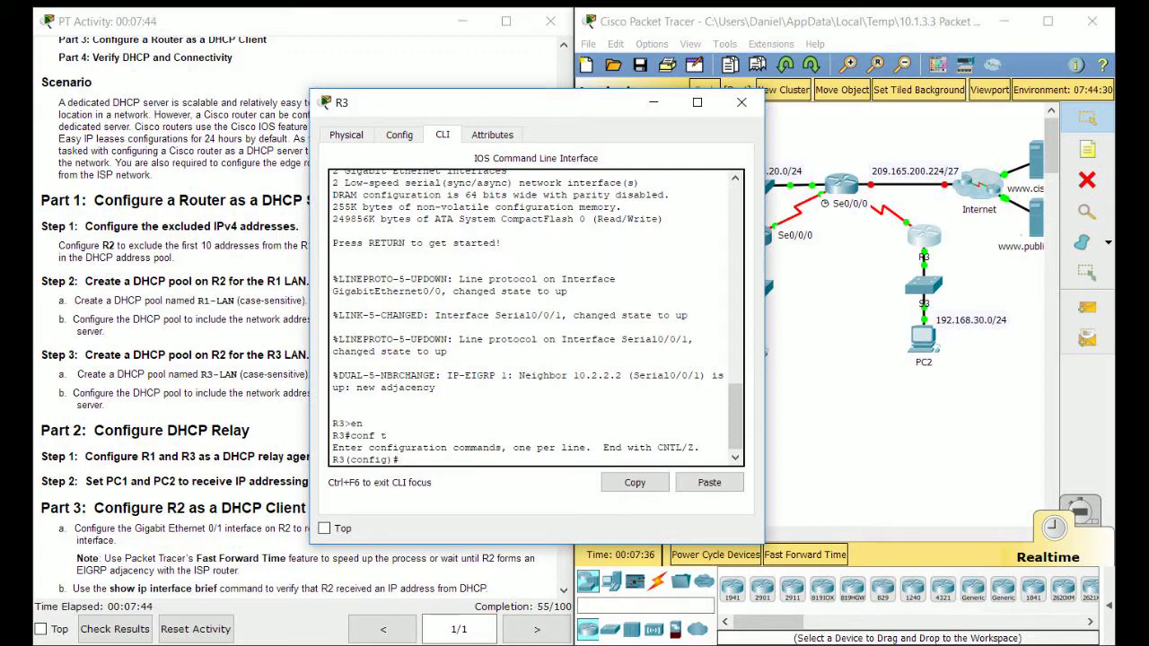
{"action": "key", "text": "alt+Tab"}
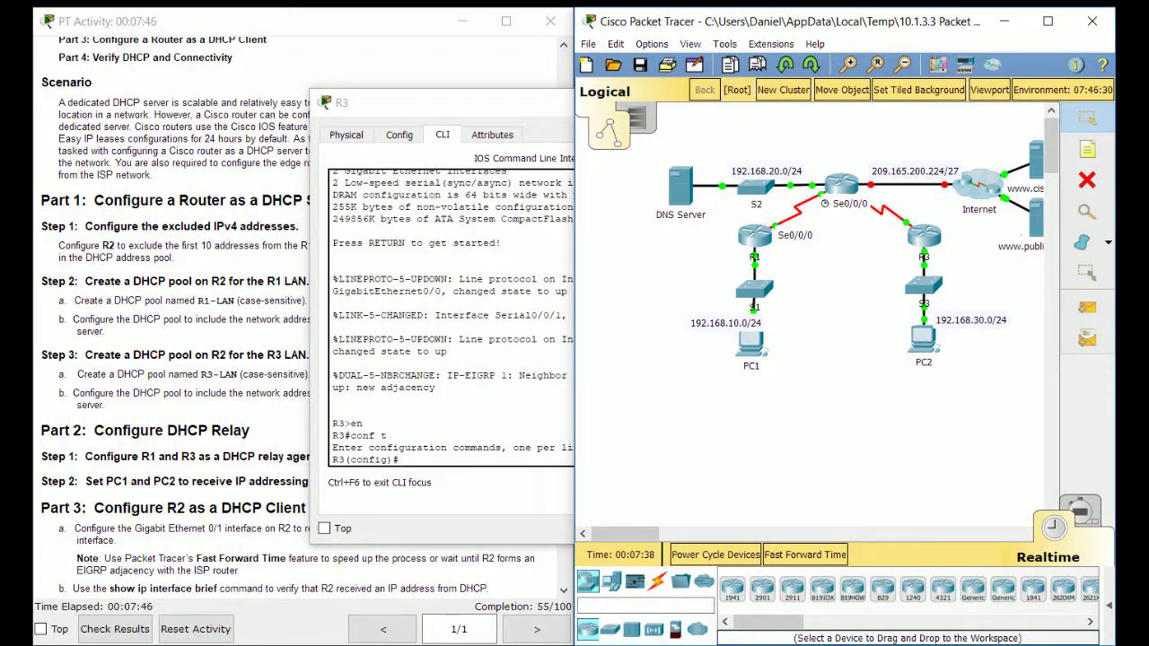
{"action": "key", "text": "alt+Tab"}
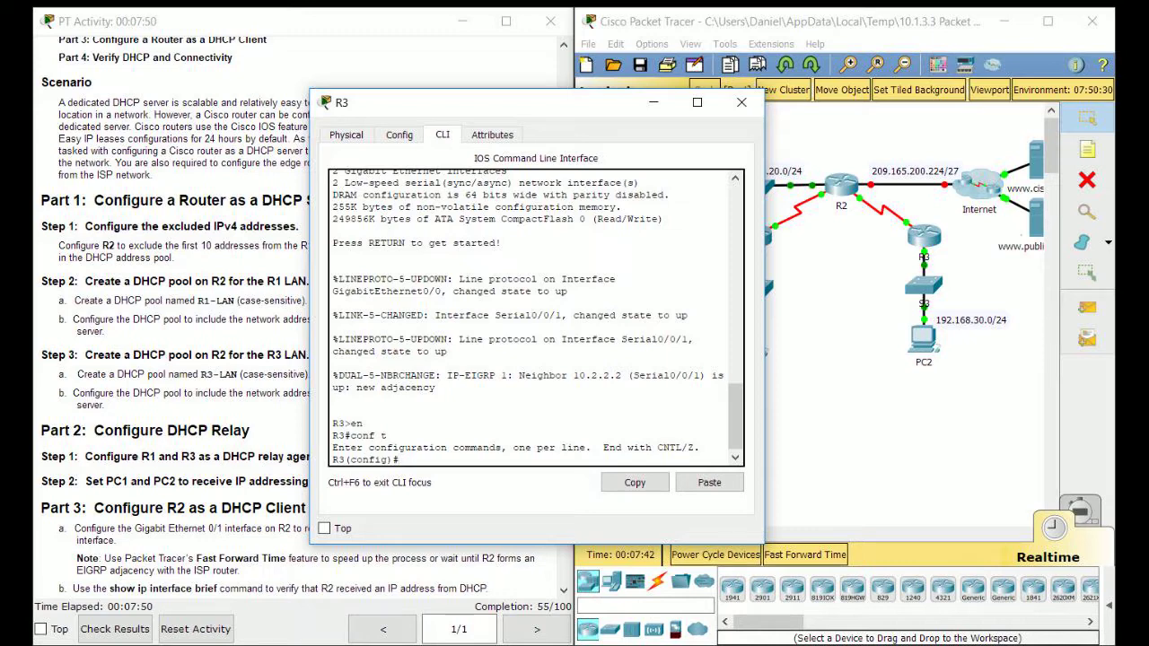
Configure IP helper address 10.2.2.1 on R3's GigabitEthernet0/0 interface, consulting the addressing table.
{"action": "type", "text": "int g0/0"}
{"action": "key", "text": "Return"}
{"action": "type", "text": "ip "}
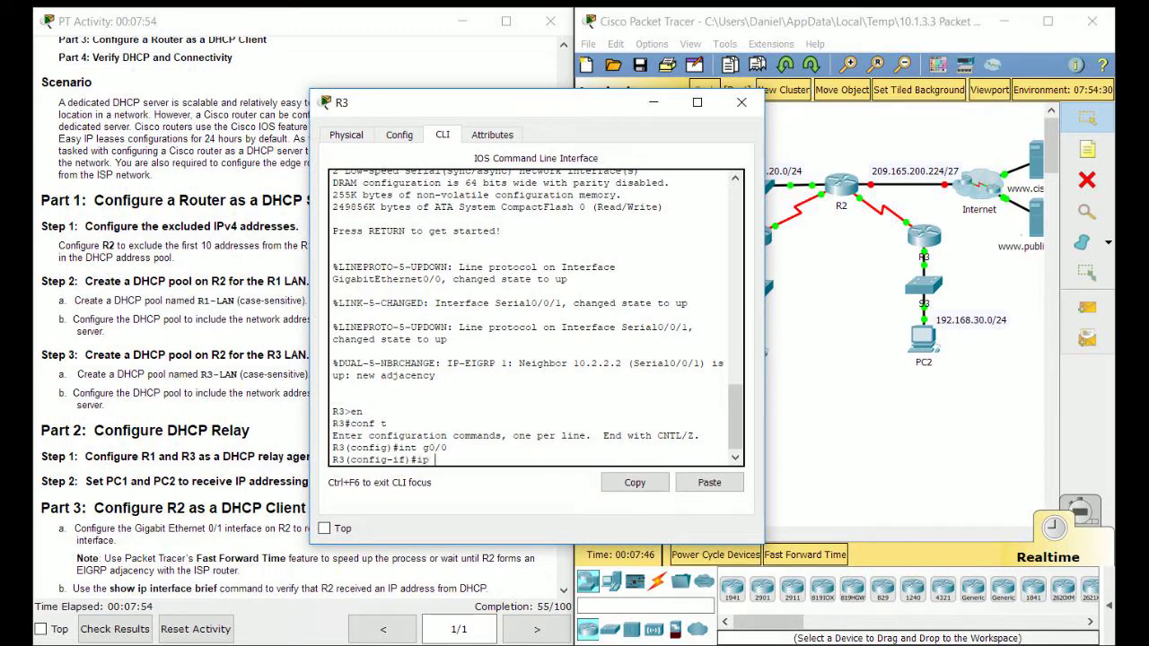
{"action": "type", "text": "helper-address"}
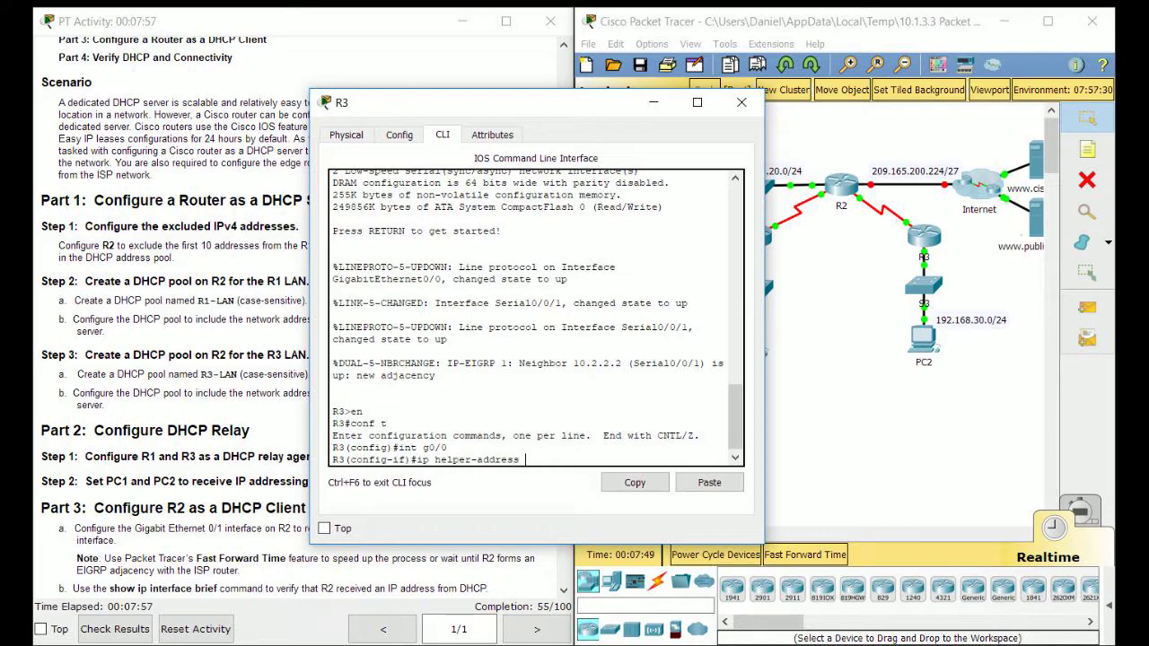
{"action": "left_click_drag", "start_coordinate": [493, 102], "coordinate": [729, 92]}
{"action": "scroll", "coordinate": [287, 314], "scroll_direction": "up", "scroll_amount": 4}
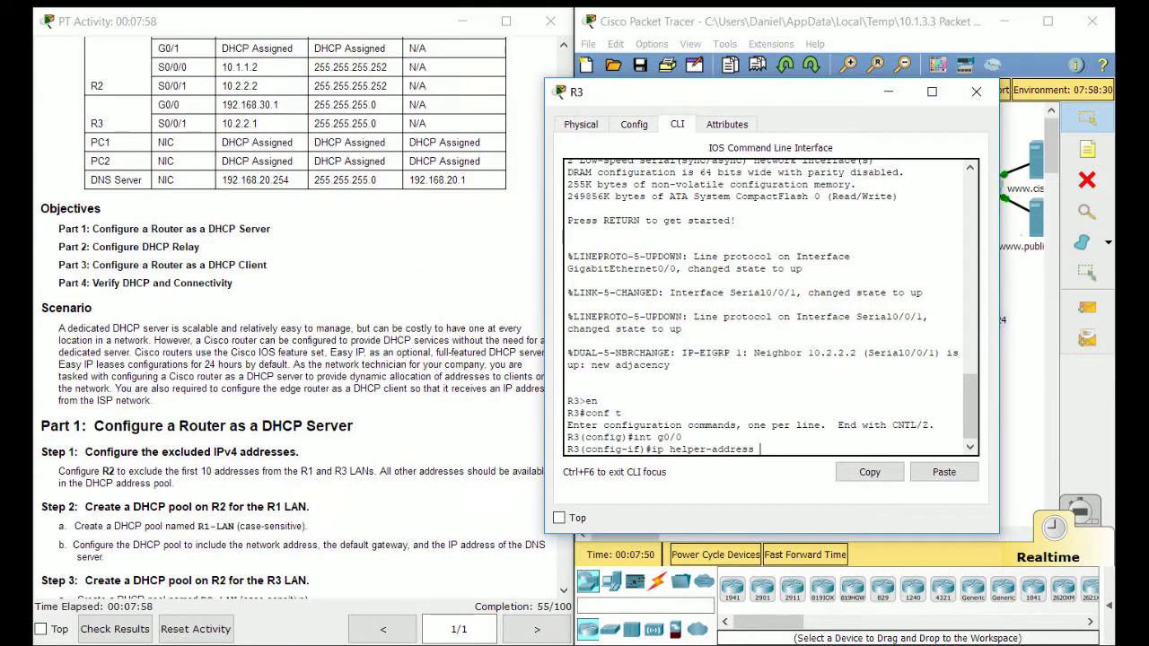
{"action": "type", "text": "10.2.2.1"}
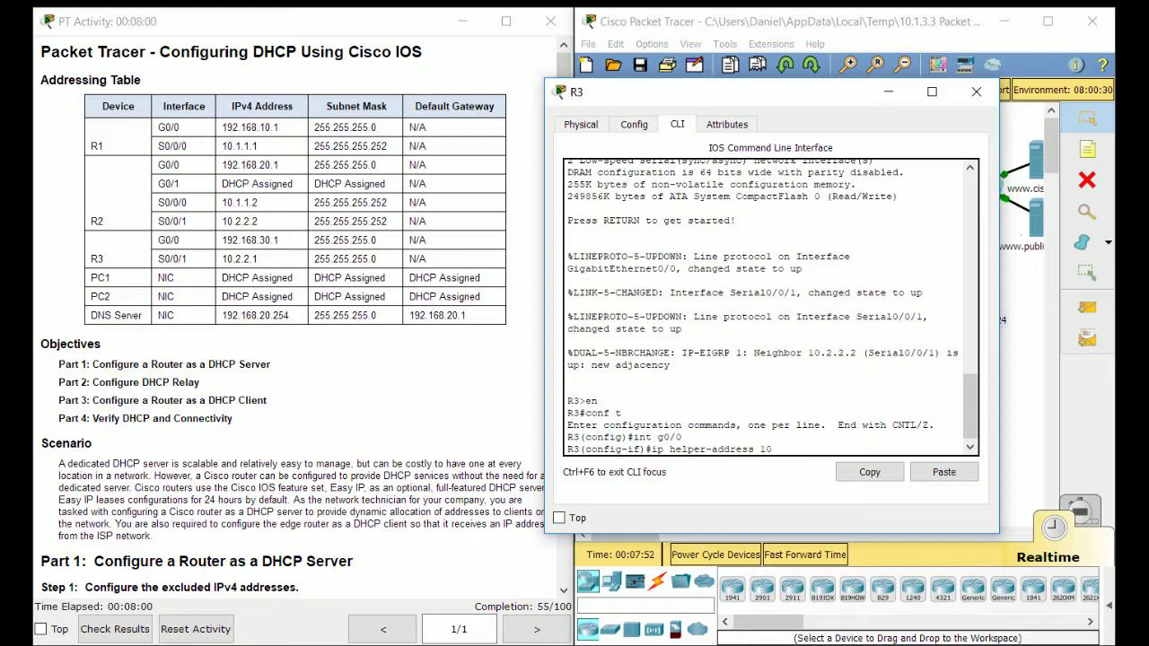
{"action": "key", "text": "Return"}
Recheck the addressing table and add IP helper address 10.2.2.2 on R3's GigabitEthernet0/0 interface.
{"action": "scroll", "coordinate": [287, 314], "scroll_direction": "down", "scroll_amount": 6}
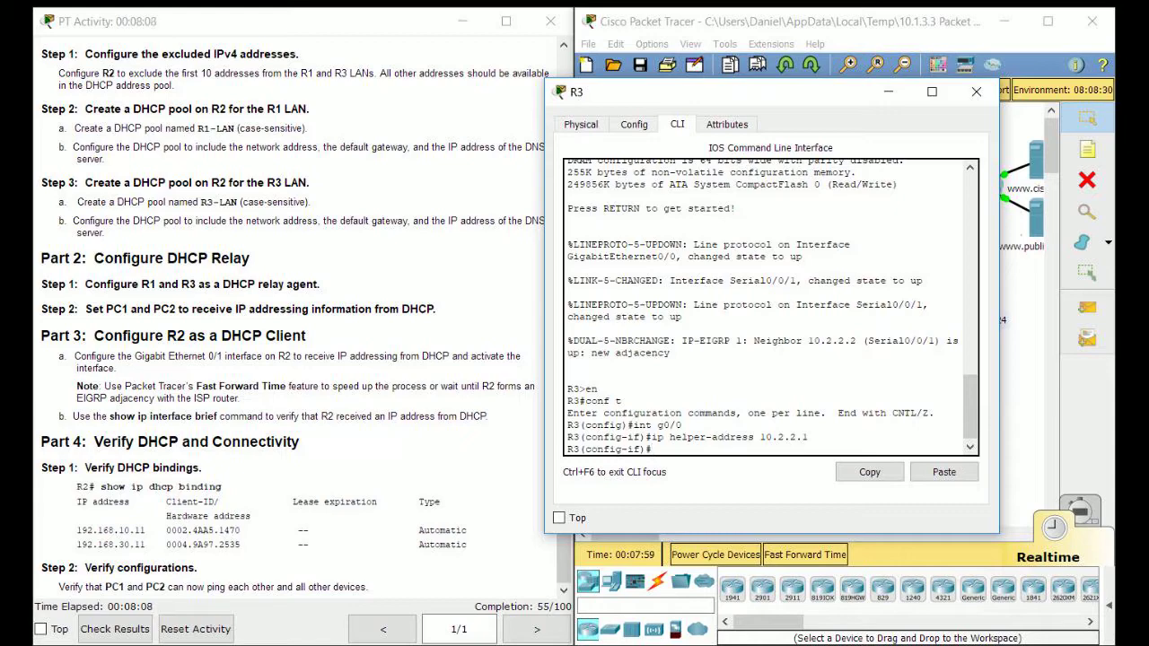
{"action": "left_click_drag", "start_coordinate": [682, 91], "coordinate": [625, 157]}
{"action": "scroll", "coordinate": [269, 314], "scroll_direction": "up", "scroll_amount": 6}
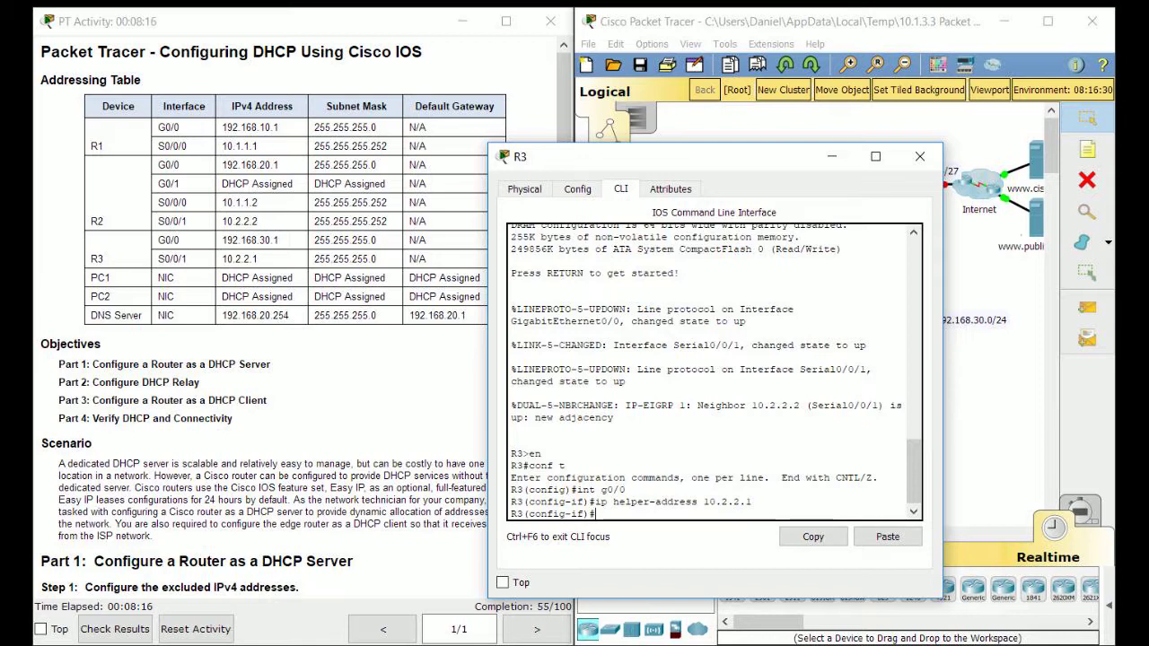
{"action": "key", "text": "Up"}
{"action": "key", "text": "Up"}
{"action": "key", "text": "Down"}
{"action": "key", "text": "Return"}
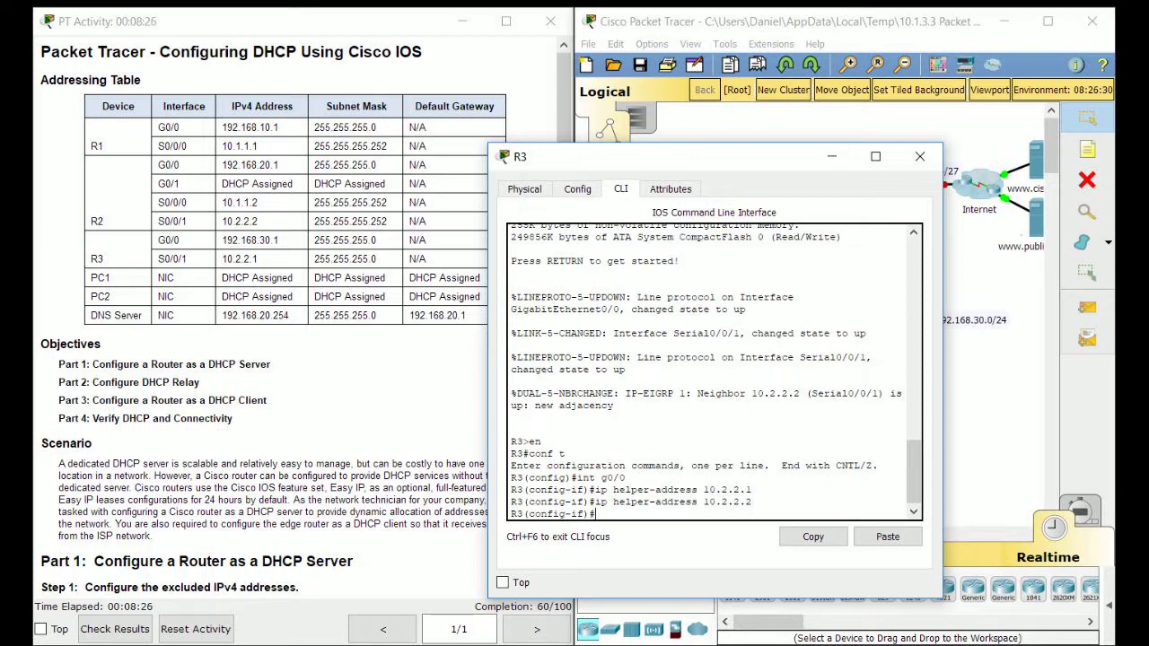
{"action": "scroll", "coordinate": [269, 359], "scroll_direction": "down", "scroll_amount": 10}
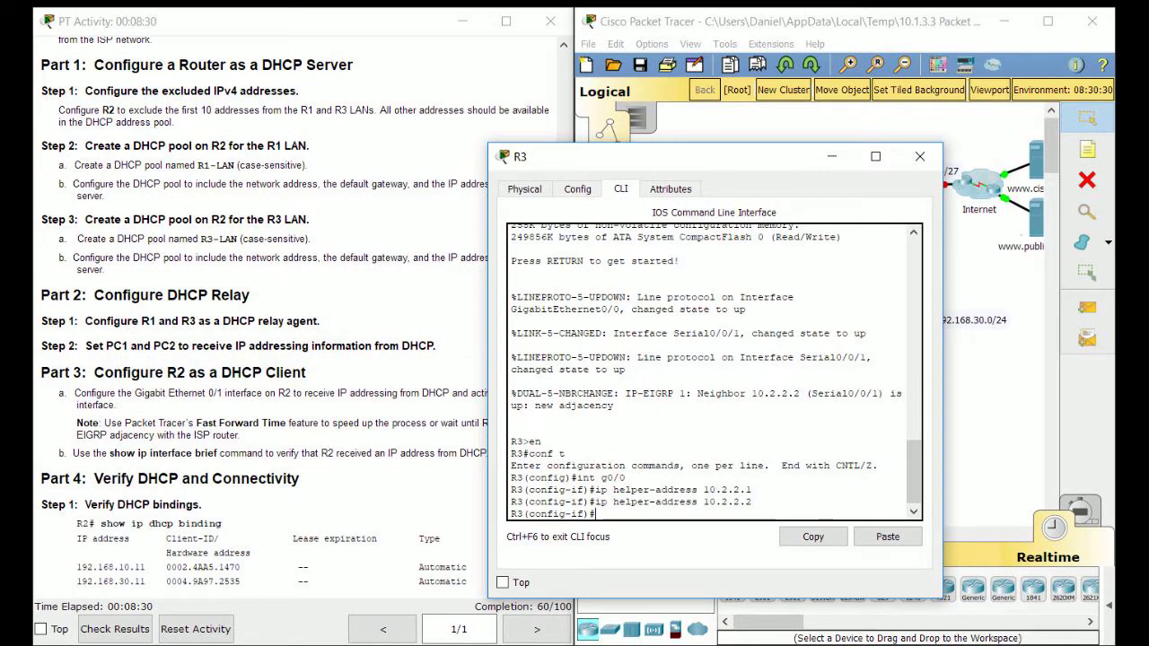
{"action": "left_click_drag", "start_coordinate": [673, 157], "coordinate": [718, 99]}
{"action": "scroll", "coordinate": [269, 315], "scroll_direction": "down", "scroll_amount": 1}
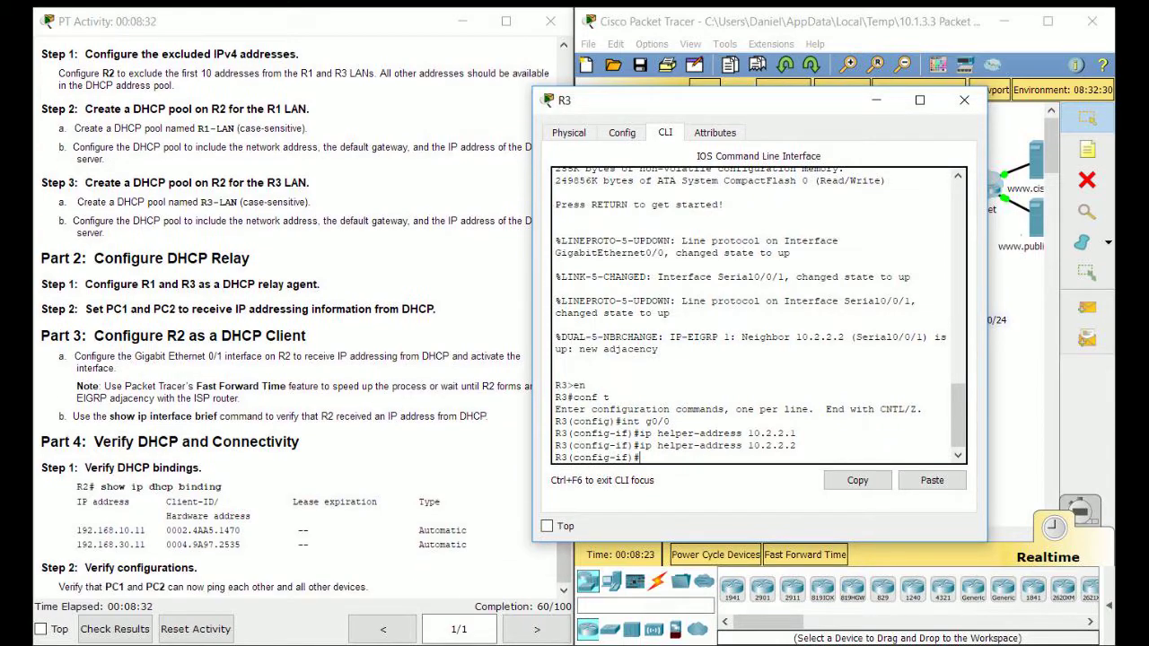
Close R3's window and set PC1's IPv4 configuration to DHCP.
{"action": "left_click", "coordinate": [964, 99]}
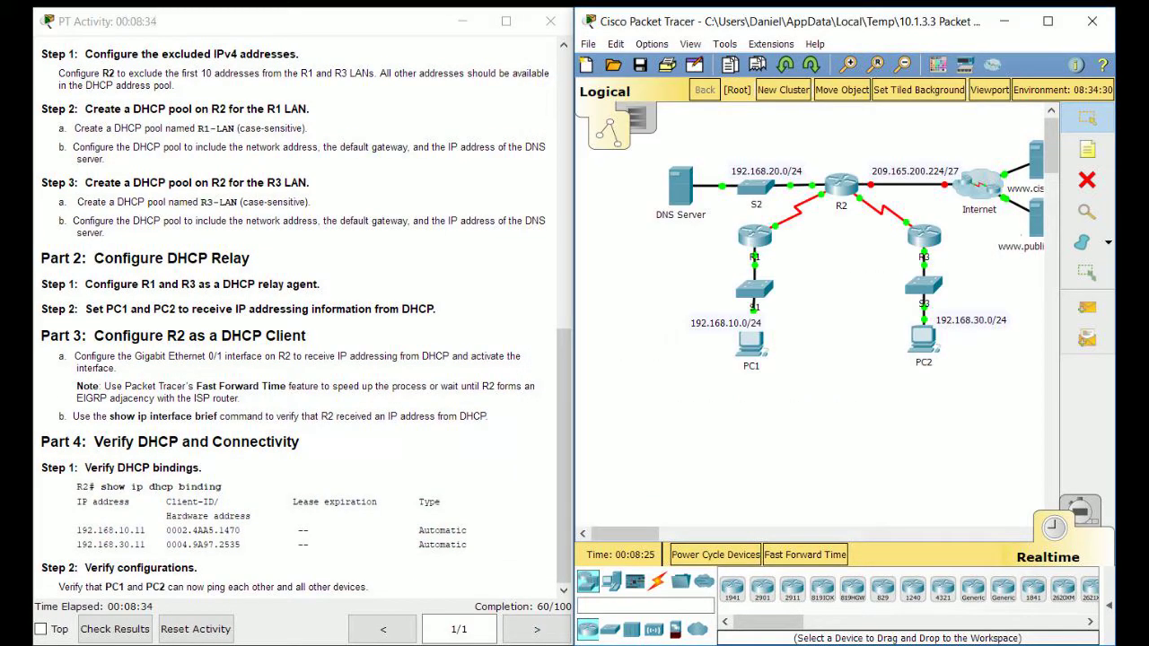
{"action": "left_click", "coordinate": [751, 341]}
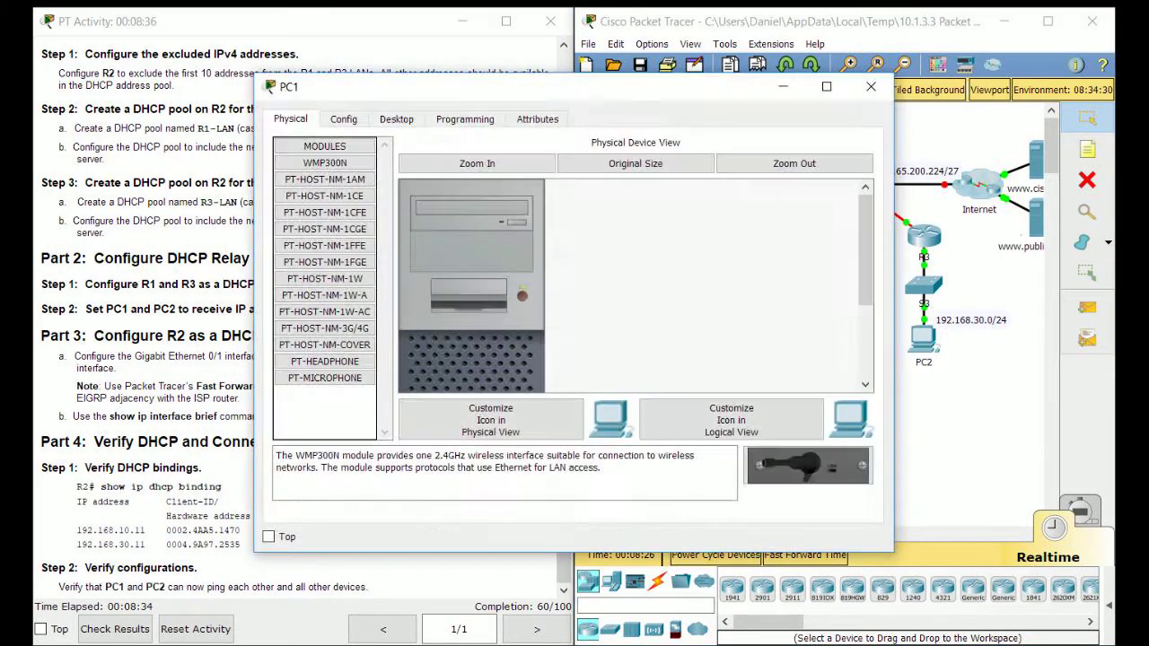
{"action": "left_click", "coordinate": [396, 118]}
{"action": "left_click", "coordinate": [330, 178]}
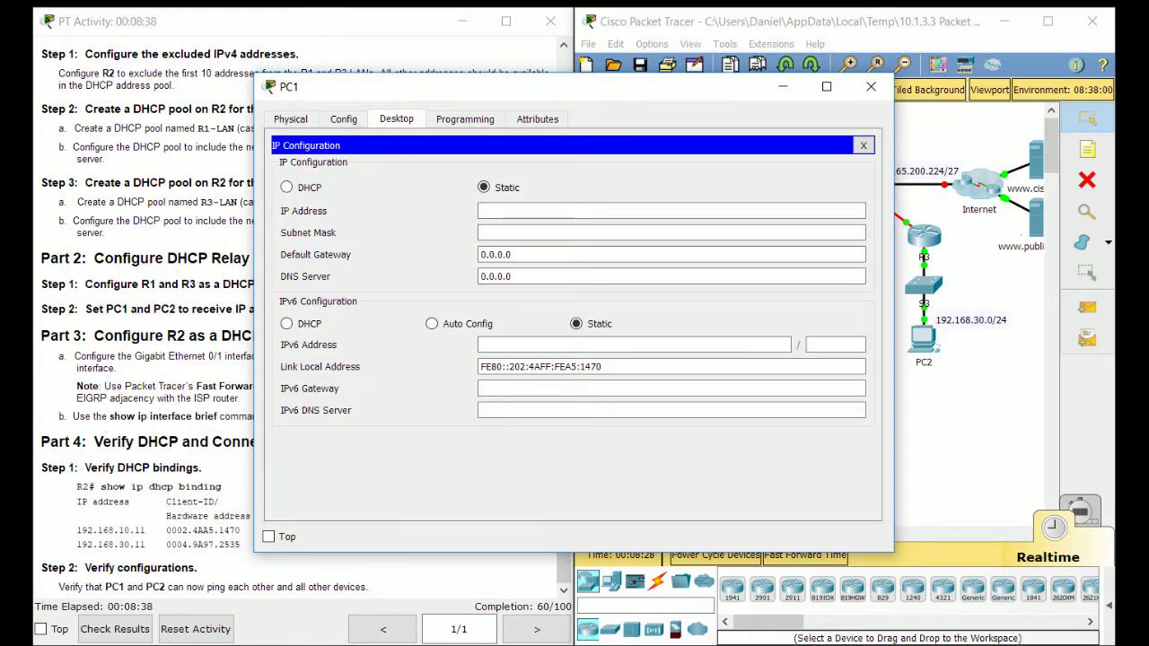
{"action": "left_click", "coordinate": [286, 187]}
{"action": "left_click_drag", "start_coordinate": [503, 86], "coordinate": [357, 108]}
Set PC2's IPv4 configuration to DHCP.
{"action": "left_click", "coordinate": [924, 339]}
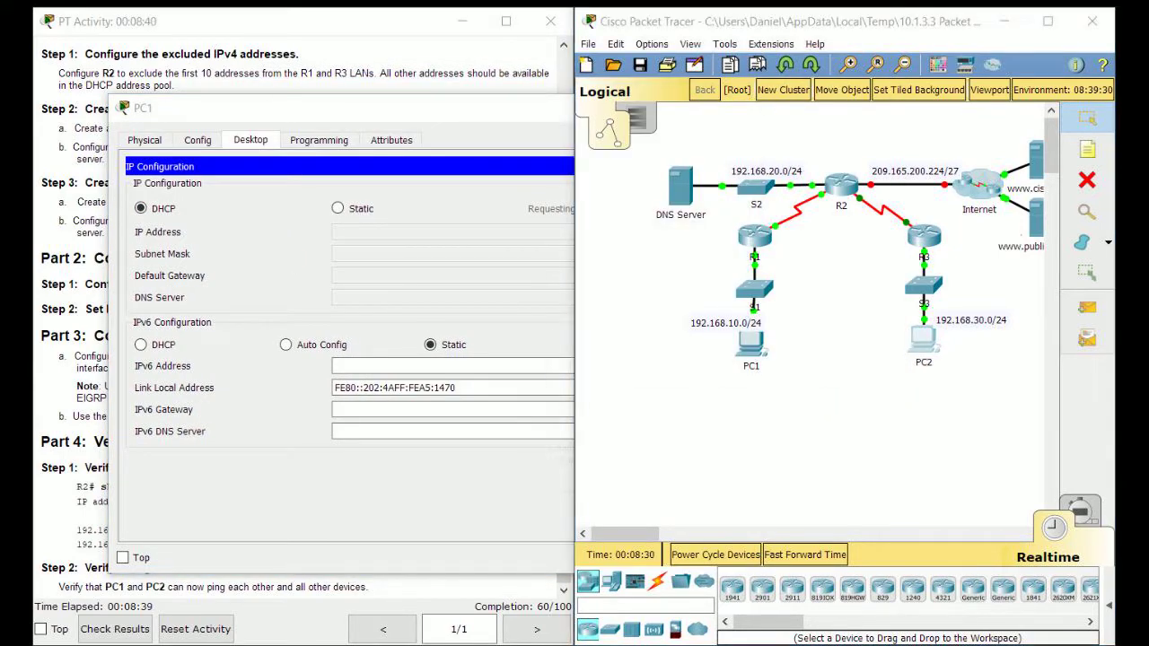
{"action": "left_click", "coordinate": [395, 118]}
{"action": "left_click", "coordinate": [330, 178]}
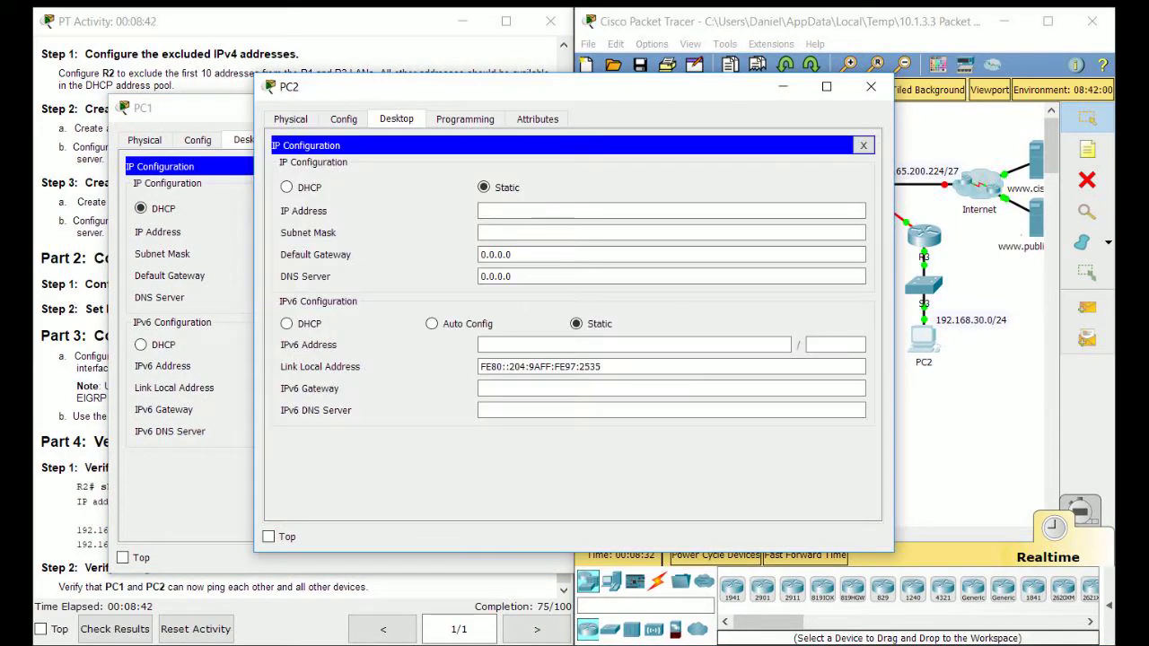
{"action": "left_click", "coordinate": [286, 187]}
Fast-forward the simulation time and bring the network topology back into view.
{"action": "left_click", "coordinate": [952, 431]}
{"action": "left_click", "coordinate": [761, 534]}
{"action": "left_click", "coordinate": [761, 534]}
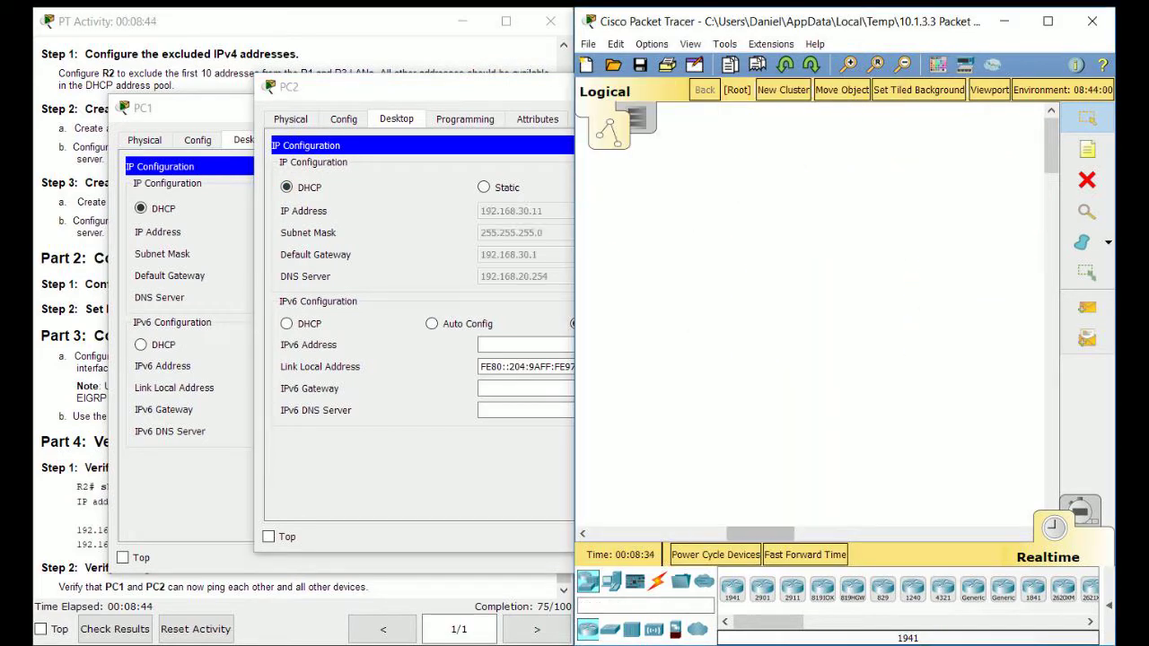
{"action": "left_click", "coordinate": [804, 555]}
{"action": "left_click", "coordinate": [804, 554]}
{"action": "left_click_drag", "start_coordinate": [763, 534], "coordinate": [650, 534]}
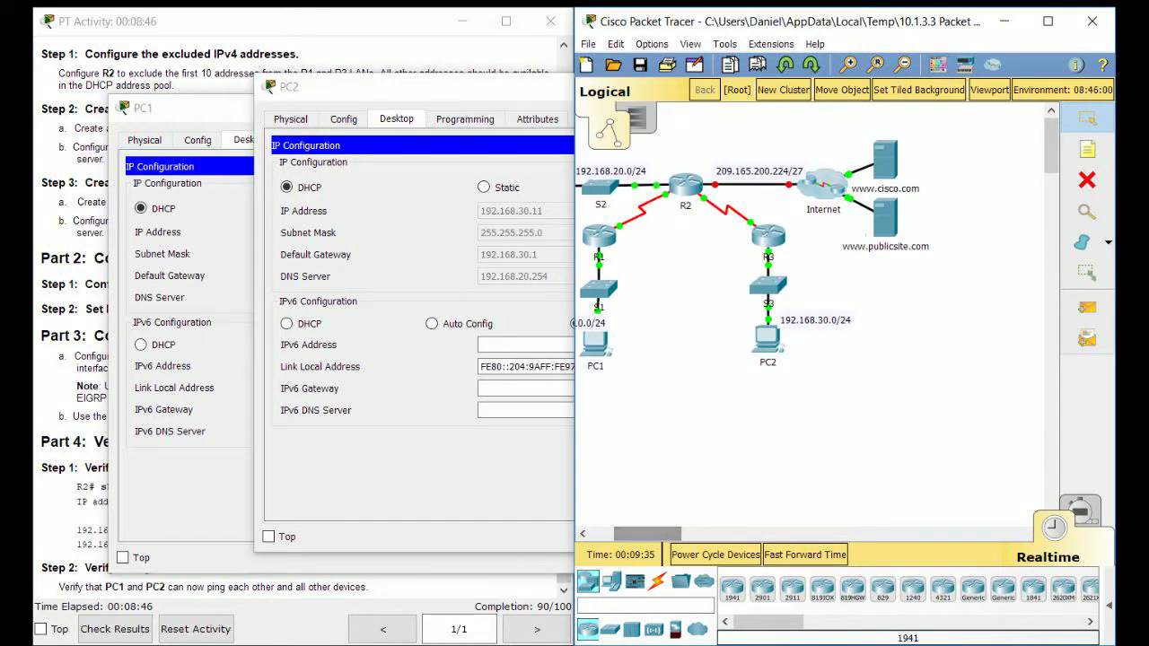
Check the DHCP addressing received by PC1 and PC2, then close their windows.
{"action": "left_click", "coordinate": [404, 86]}
{"action": "left_click_drag", "start_coordinate": [404, 87], "coordinate": [667, 62]}
{"action": "left_click", "coordinate": [270, 108]}
{"action": "left_click", "coordinate": [721, 108]}
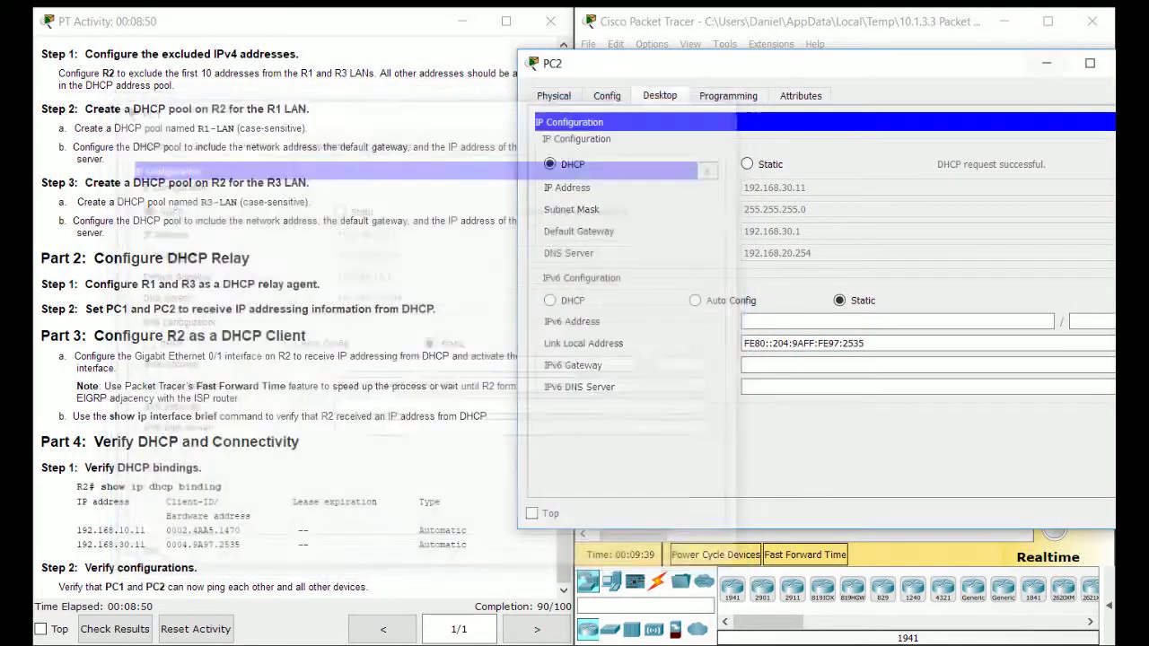
{"action": "left_click", "coordinate": [808, 359]}
{"action": "left_click", "coordinate": [548, 63]}
{"action": "left_click_drag", "start_coordinate": [547, 63], "coordinate": [359, 126]}
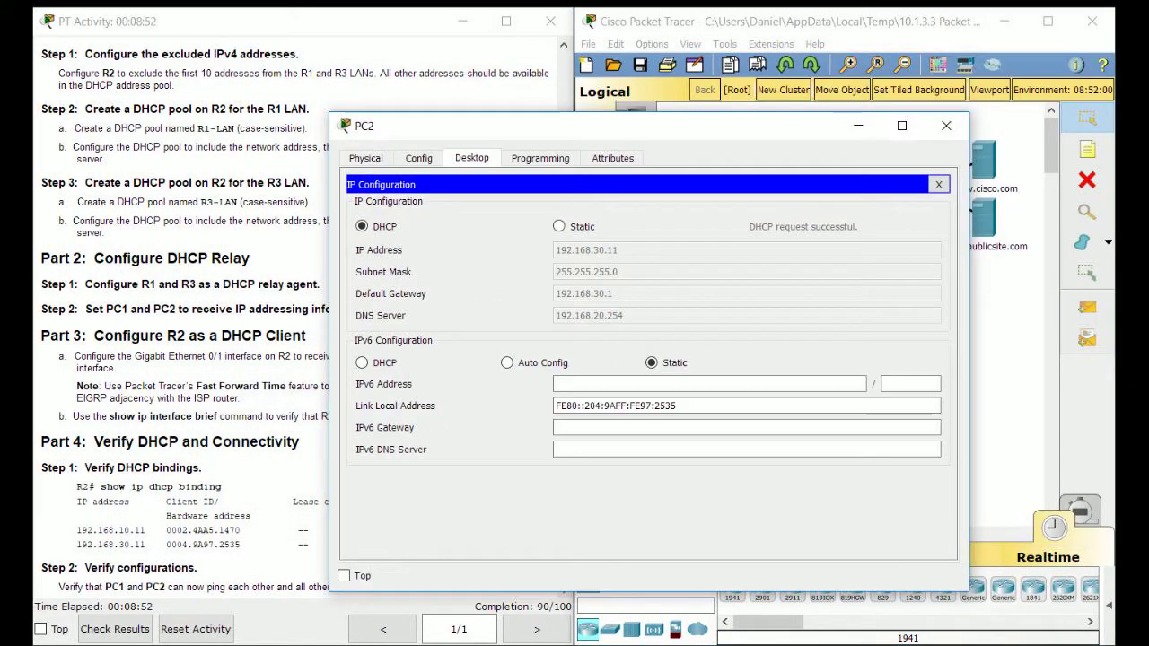
{"action": "left_click", "coordinate": [946, 126]}
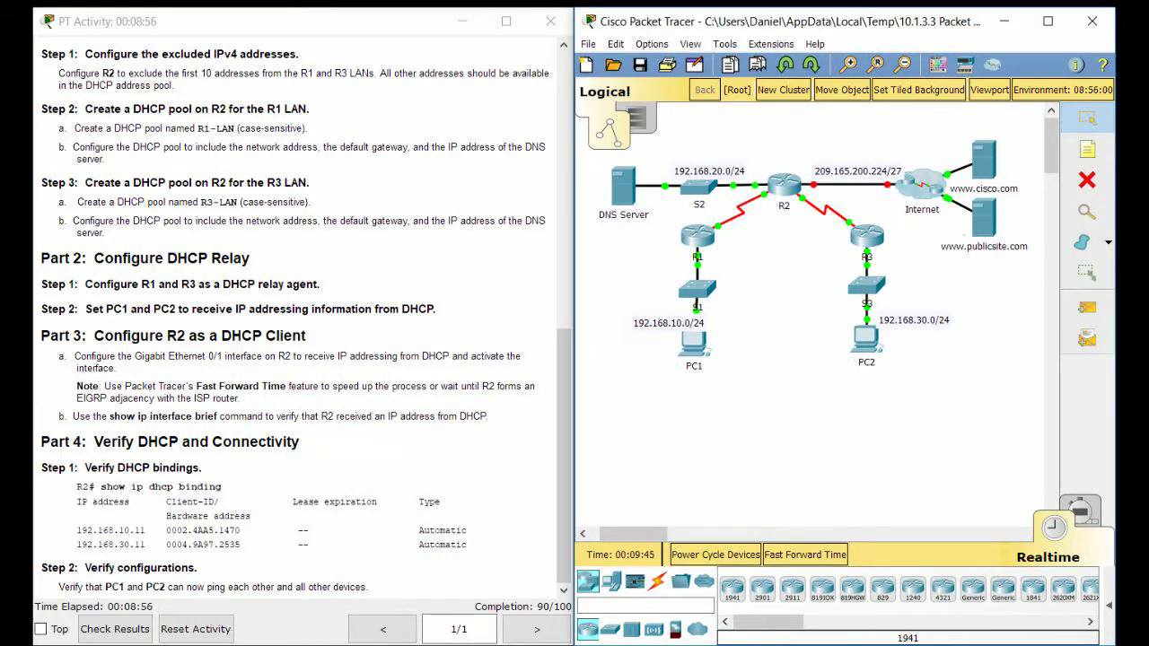
On router R2, enable the GigabitEthernet0/1 interface and configure it to obtain its IP address through DHCP.
{"action": "left_click", "coordinate": [784, 184]}
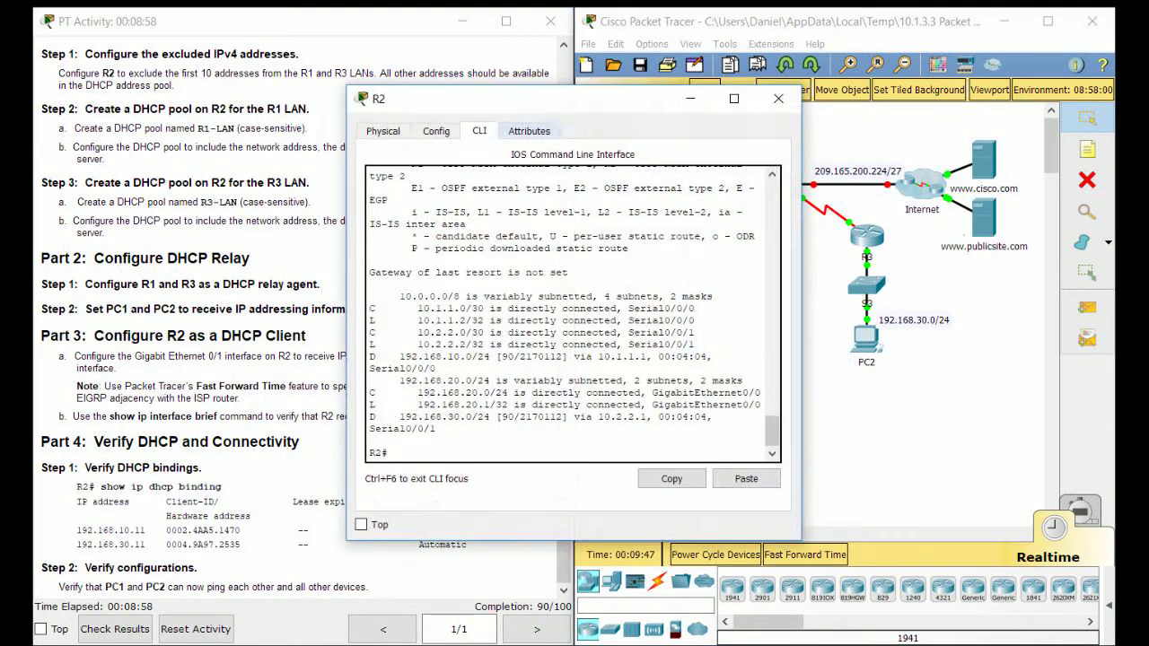
{"action": "left_click_drag", "start_coordinate": [270, 183], "coordinate": [390, 103]}
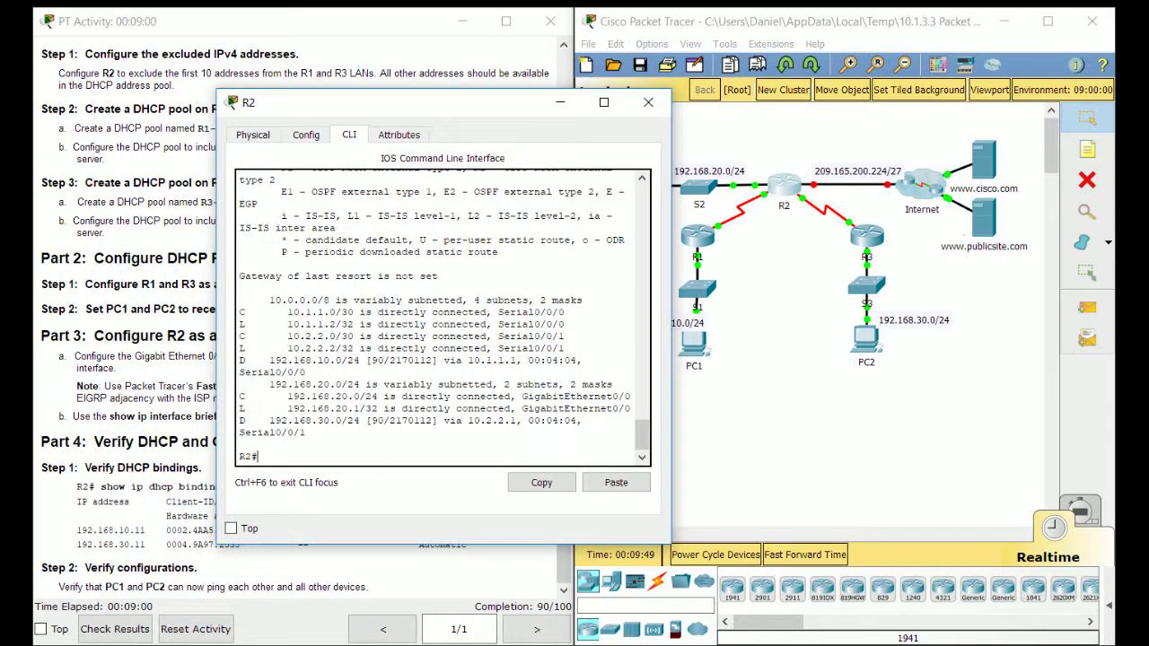
{"action": "type", "text": "conf t"}
{"action": "key", "text": "Return"}
{"action": "type", "text": "int g0/1"}
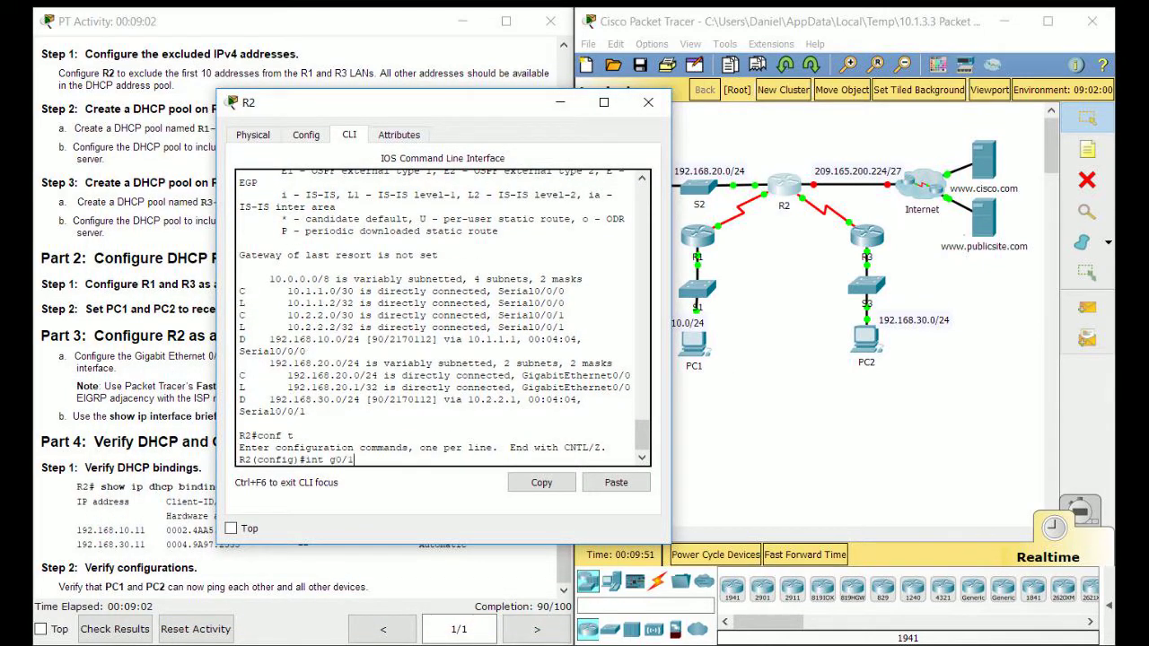
{"action": "key", "text": "Return"}
{"action": "left_click_drag", "start_coordinate": [404, 103], "coordinate": [716, 83]}
{"action": "type", "text": "no sh"}
{"action": "key", "text": "Return"}
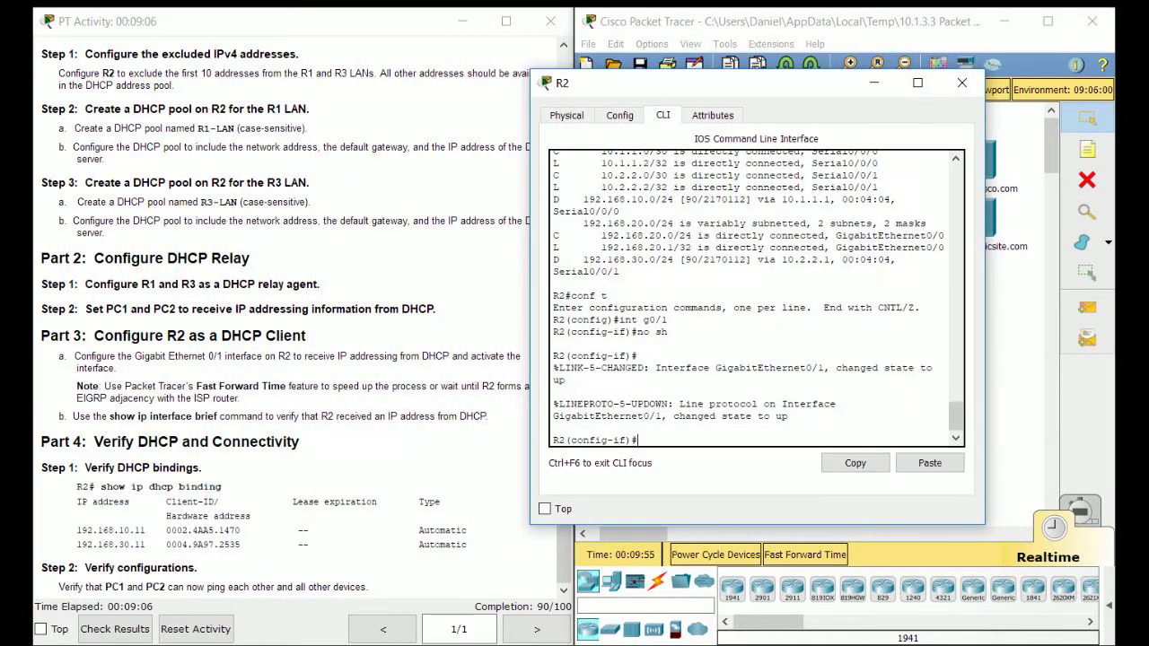
{"action": "type", "text": "ip address dhcp"}
{"action": "key", "text": "Return"}
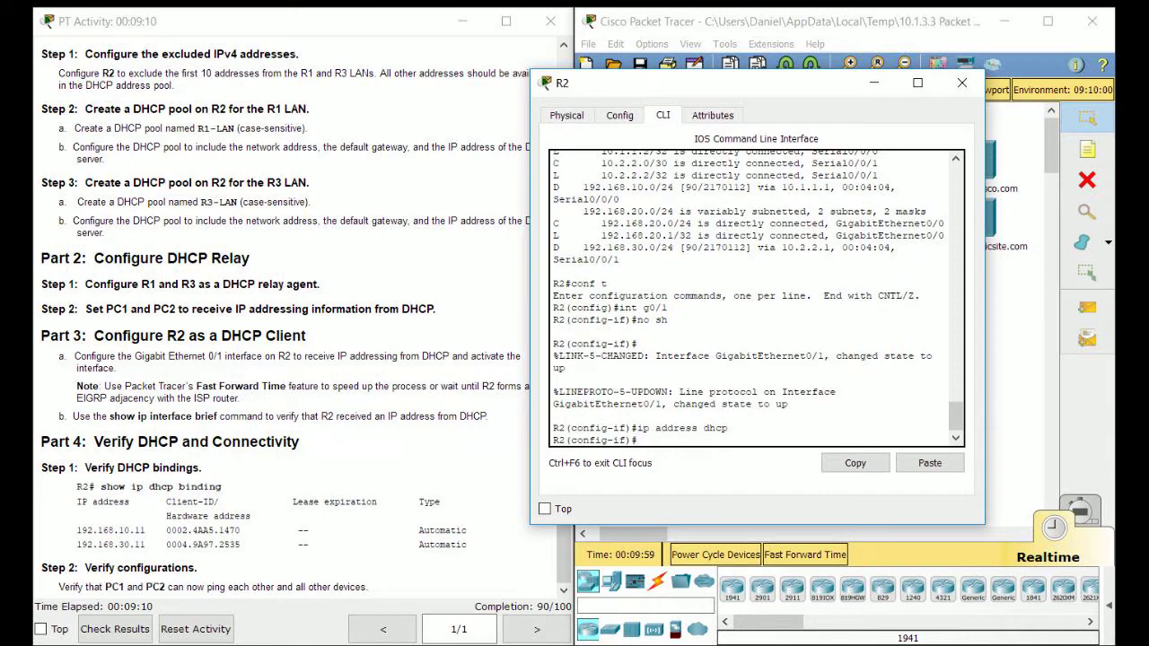
Fast-forward the simulation time and examine the DHCP assignment message for R2's GigabitEthernet0/1 interface.
{"action": "left_click_drag", "start_coordinate": [717, 83], "coordinate": [521, 104]}
{"action": "left_click", "coordinate": [808, 403]}
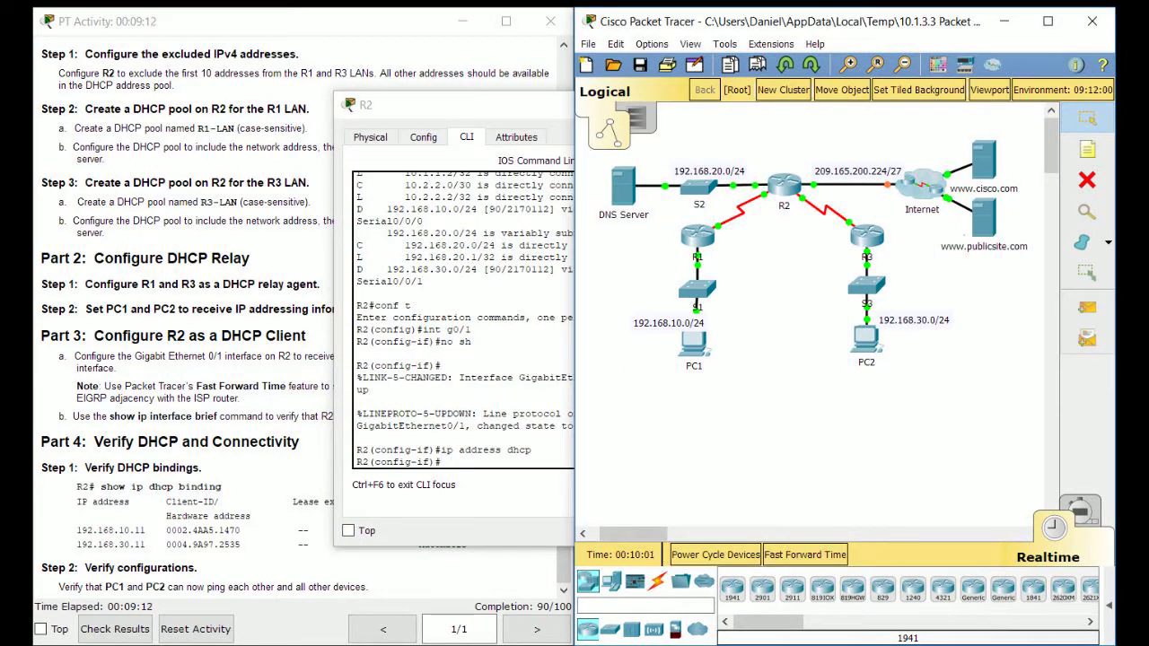
{"action": "key", "text": "alt+Tab"}
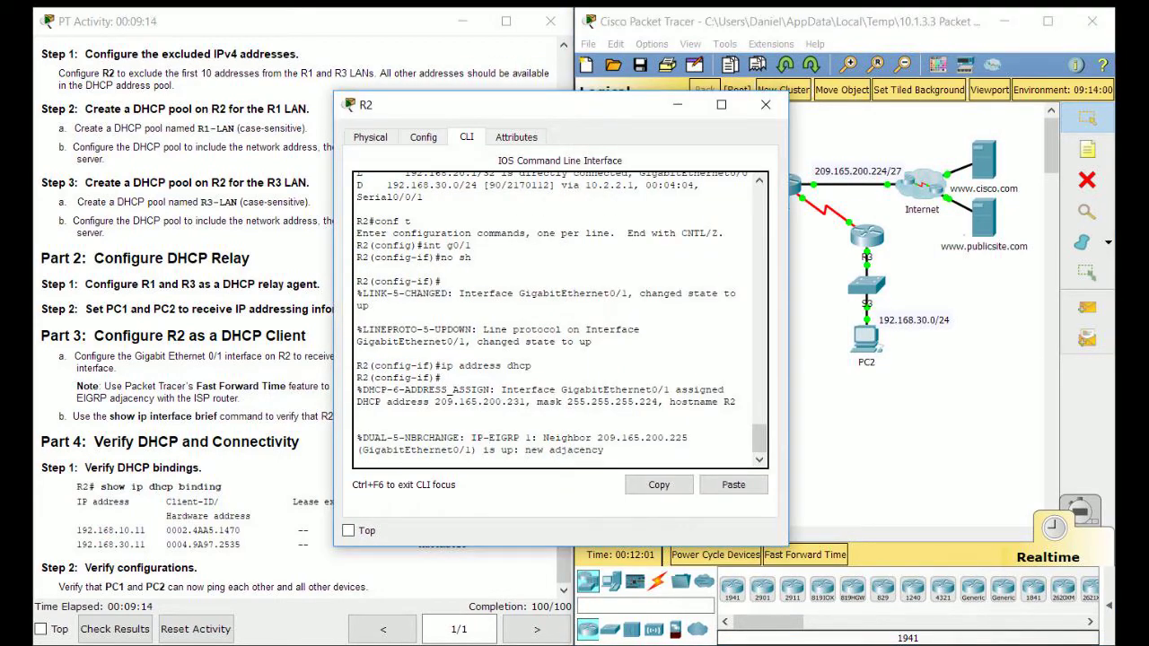
{"action": "left_click_drag", "start_coordinate": [575, 402], "coordinate": [406, 389]}
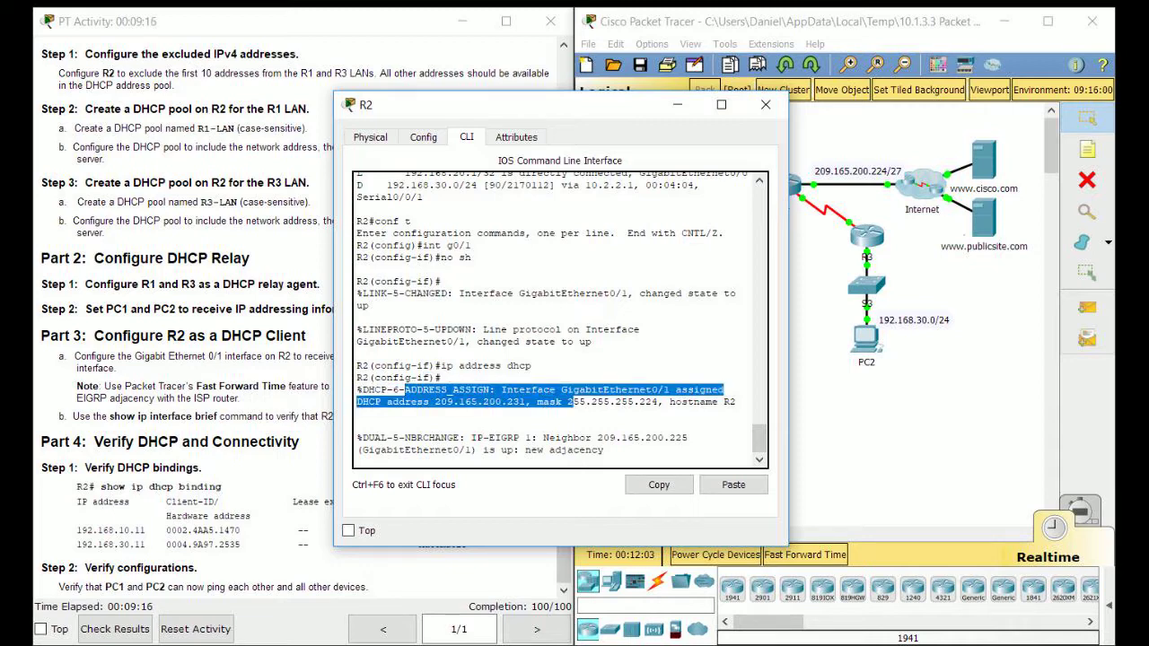
{"action": "left_click", "coordinate": [406, 389]}
Exit configuration mode on R2, run show ip interface brief and examine the GigabitEthernet0/1 entry.
{"action": "left_click_drag", "start_coordinate": [538, 104], "coordinate": [729, 64]}
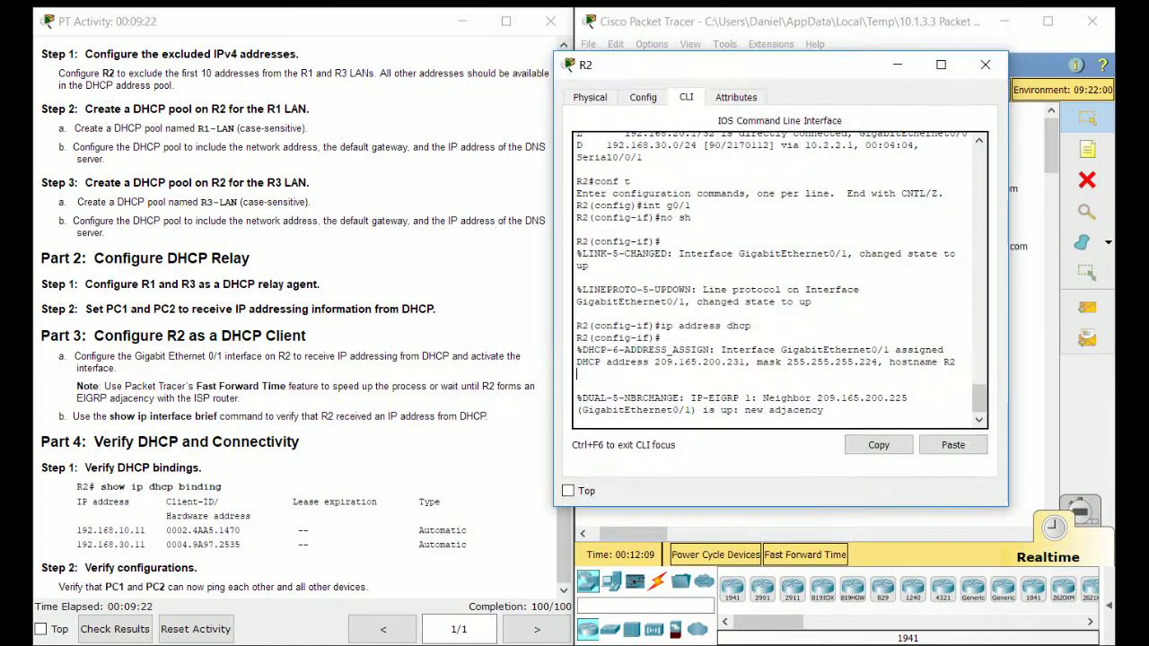
{"action": "key", "text": "Return"}
{"action": "type", "text": "end"}
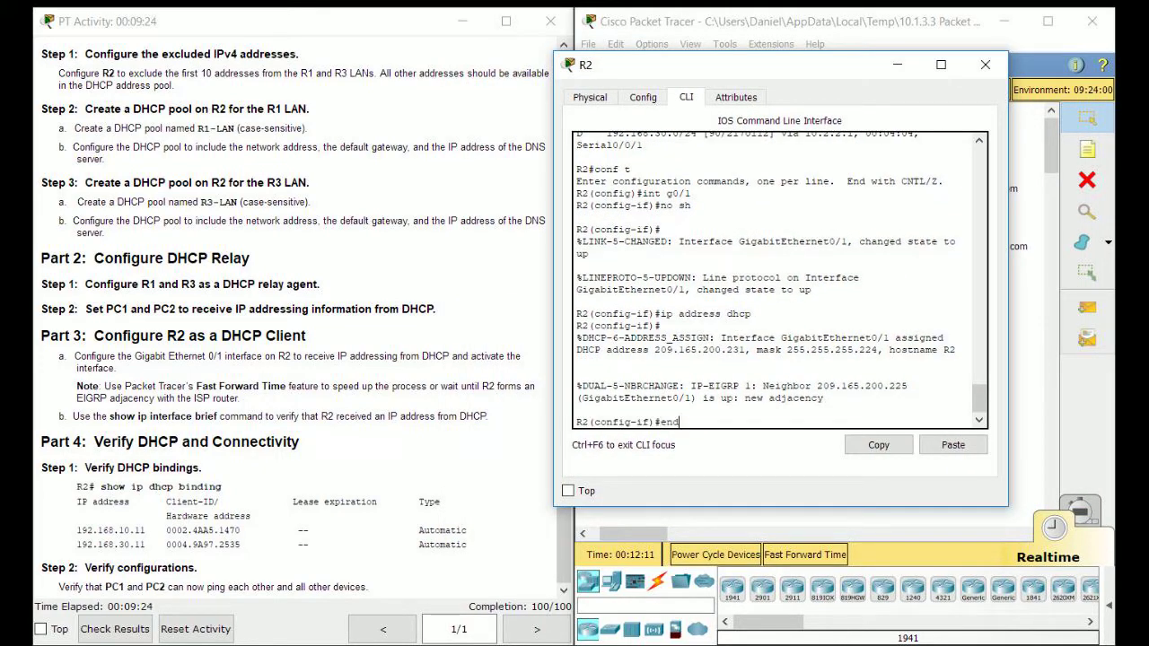
{"action": "key", "text": "Return"}
{"action": "type", "text": "sh "}
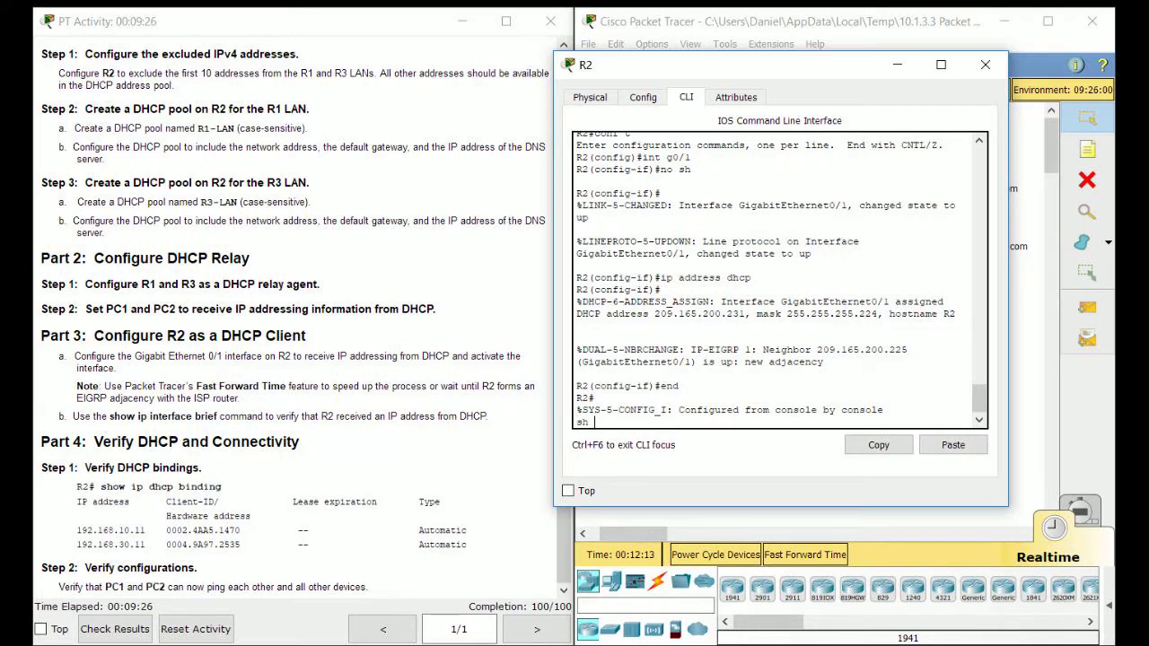
{"action": "type", "text": "ip int brief"}
{"action": "key", "text": "Return"}
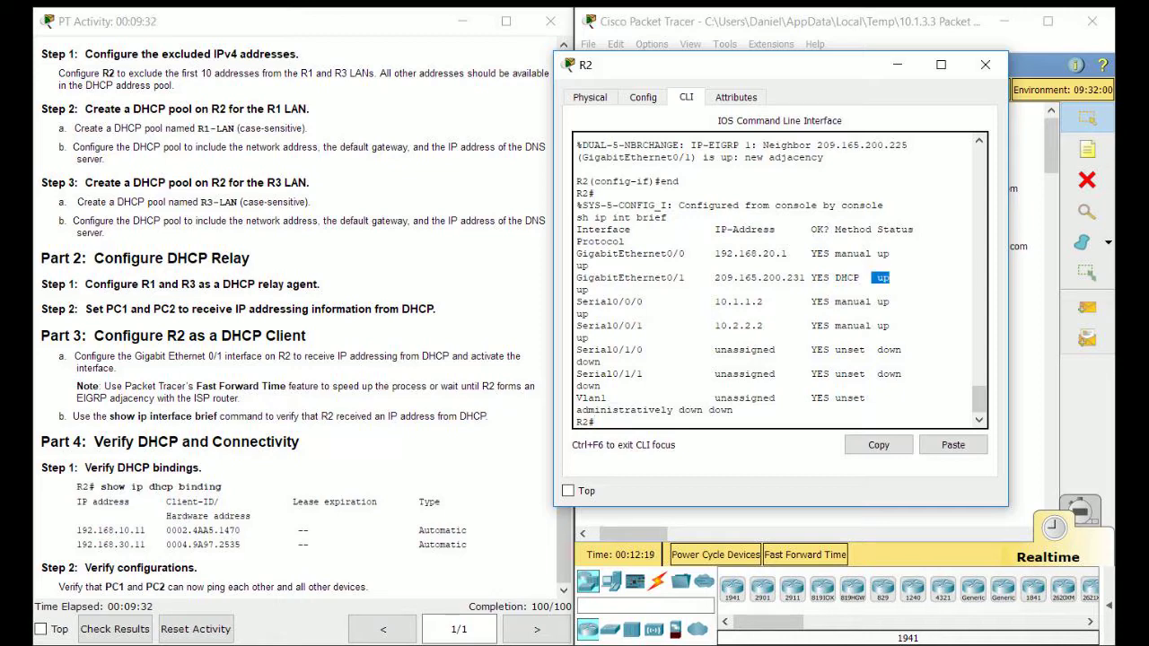
{"action": "left_click_drag", "start_coordinate": [576, 277], "coordinate": [888, 277]}
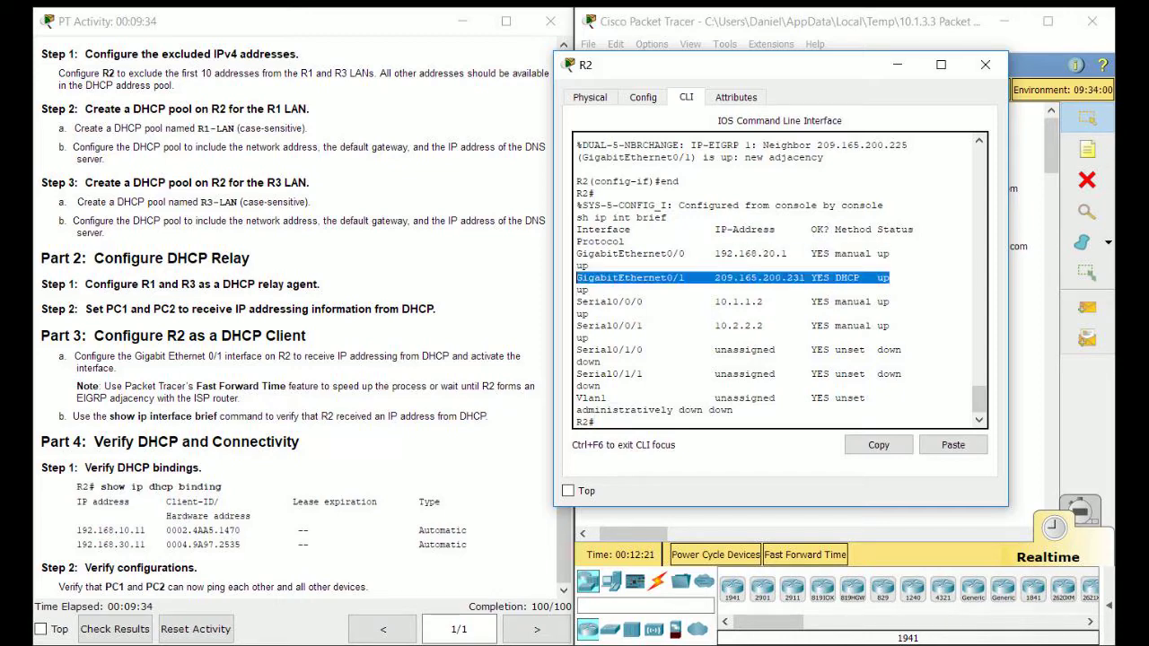
{"action": "left_click", "coordinate": [889, 277]}
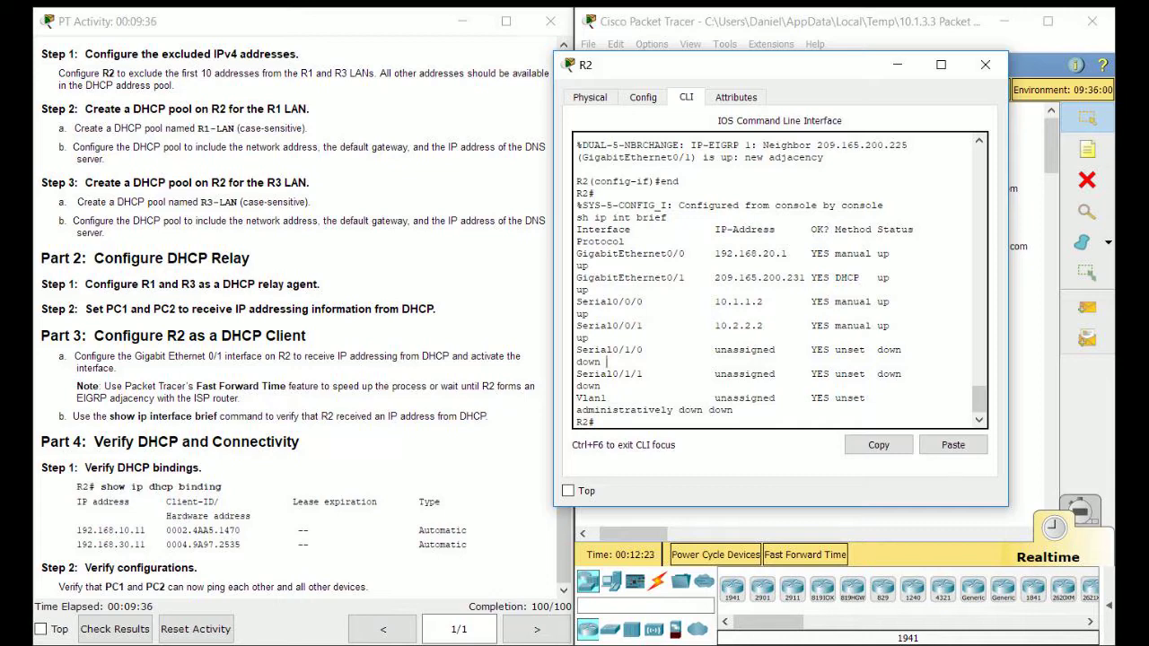
Run sh ip dhcp binding on R2 and examine the listed leases against the activity's example output.
{"action": "key", "text": "Return"}
{"action": "key", "text": "Return"}
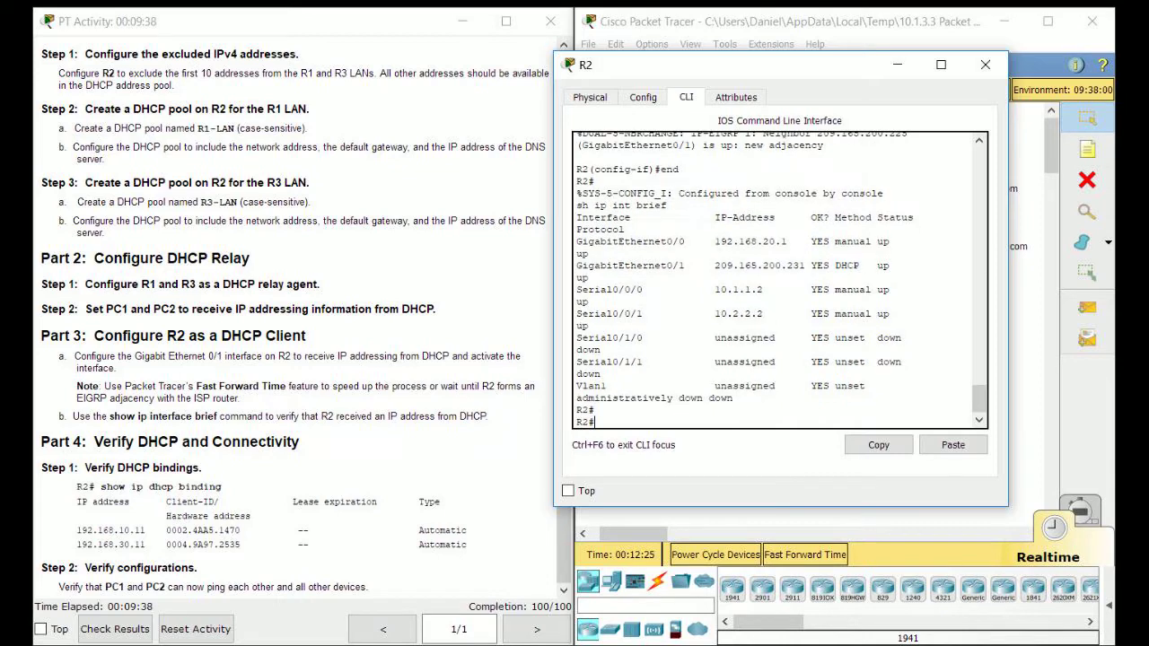
{"action": "type", "text": "sh"}
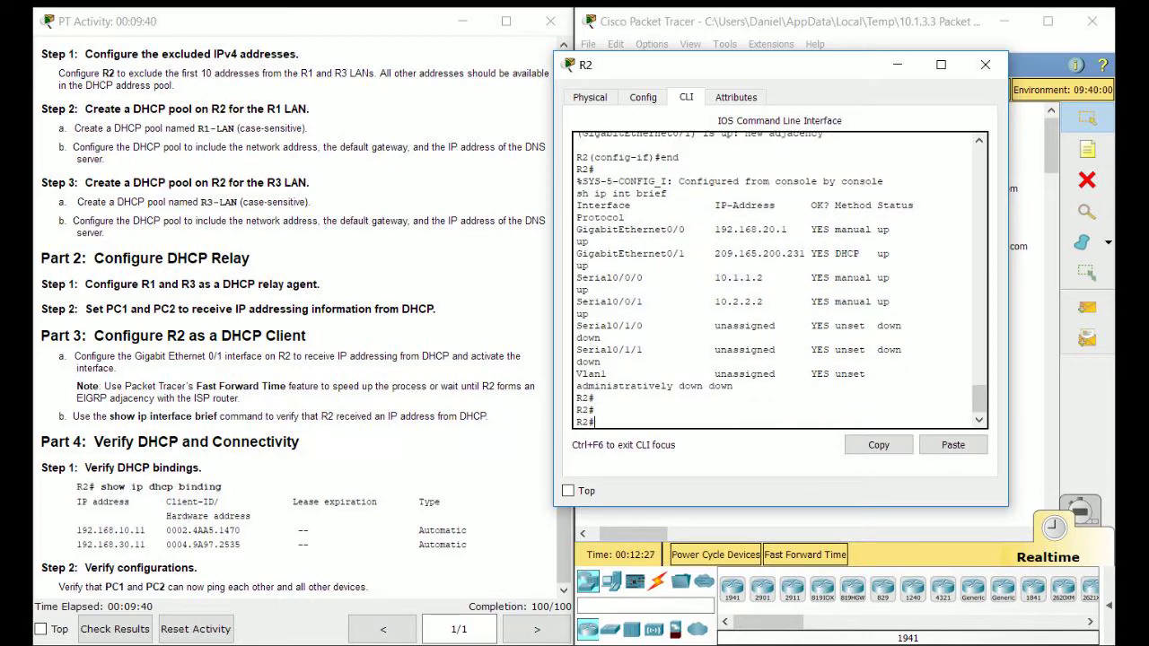
{"action": "type", "text": " ip dhcp binding"}
{"action": "key", "text": "Return"}
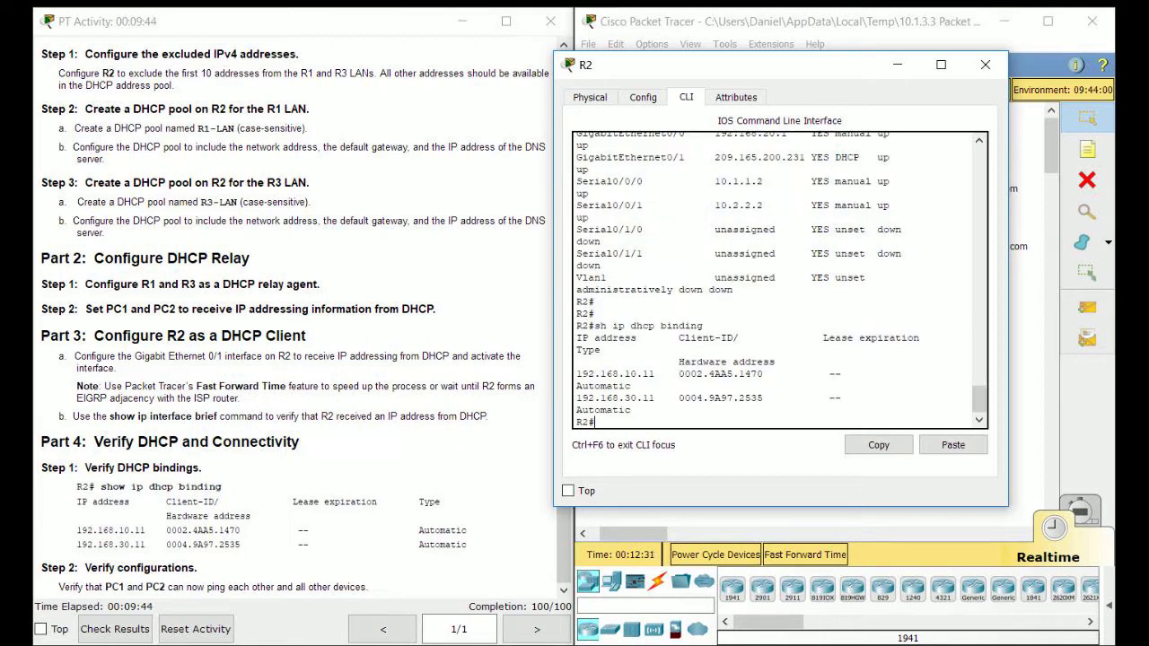
{"action": "left_click_drag", "start_coordinate": [630, 415], "coordinate": [593, 361]}
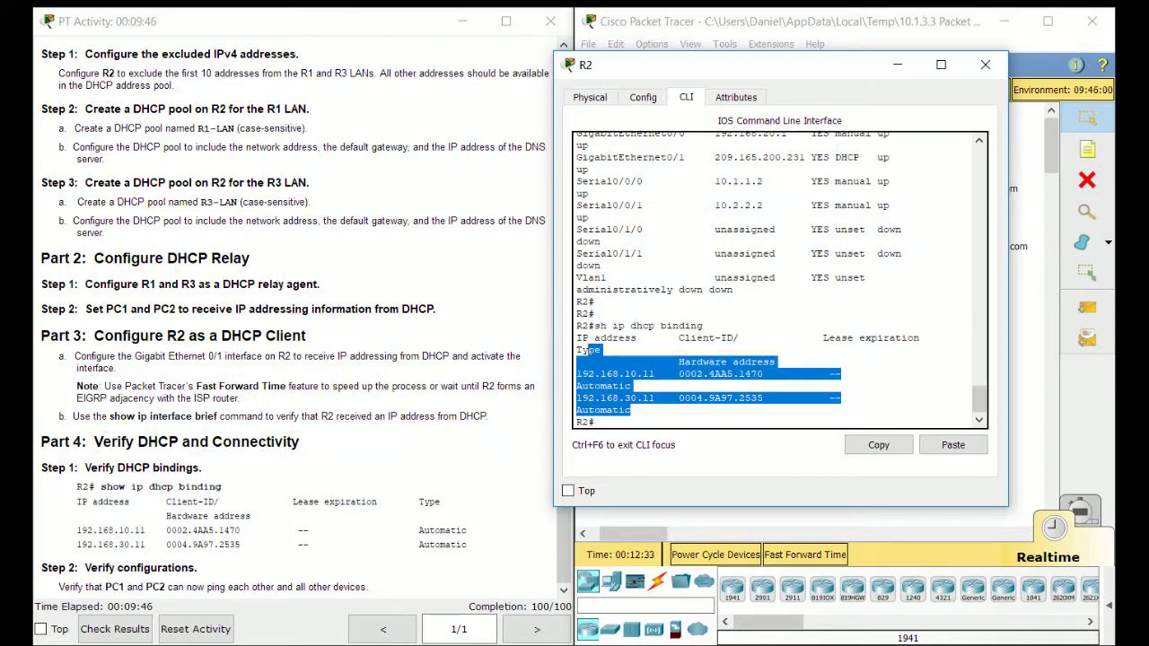
{"action": "left_click", "coordinate": [592, 362]}
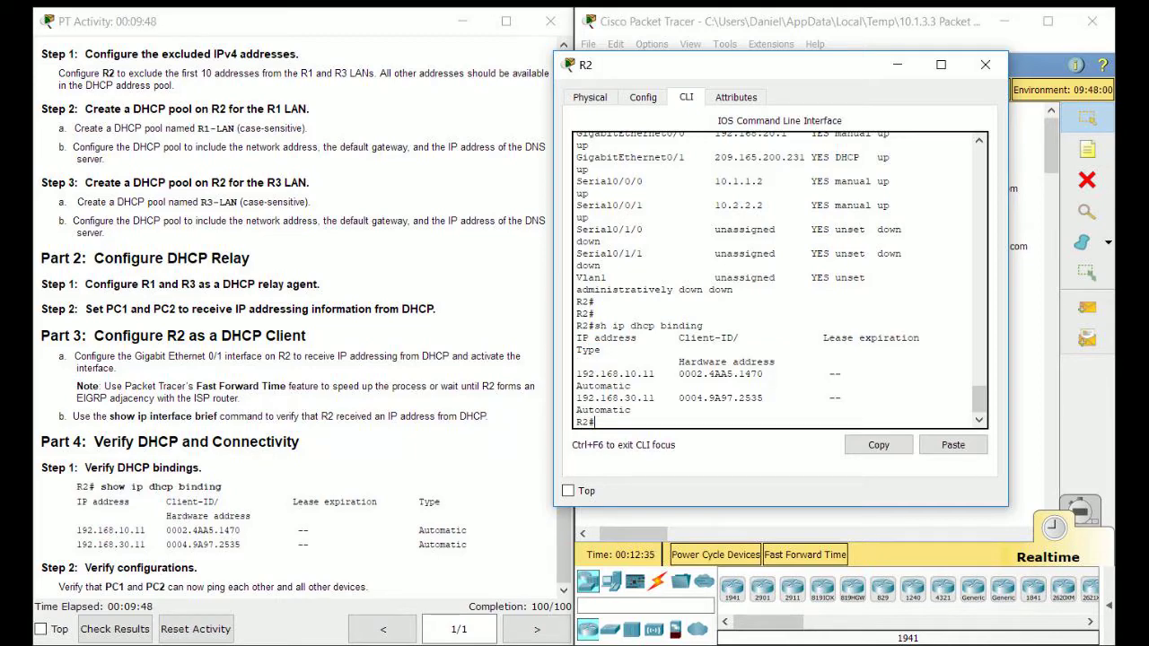
Rerun sh ip dhcp binding in the maximized R2 window, minimize it and return to the start of the activity instructions.
{"action": "left_click", "coordinate": [940, 64]}
{"action": "key", "text": "Up"}
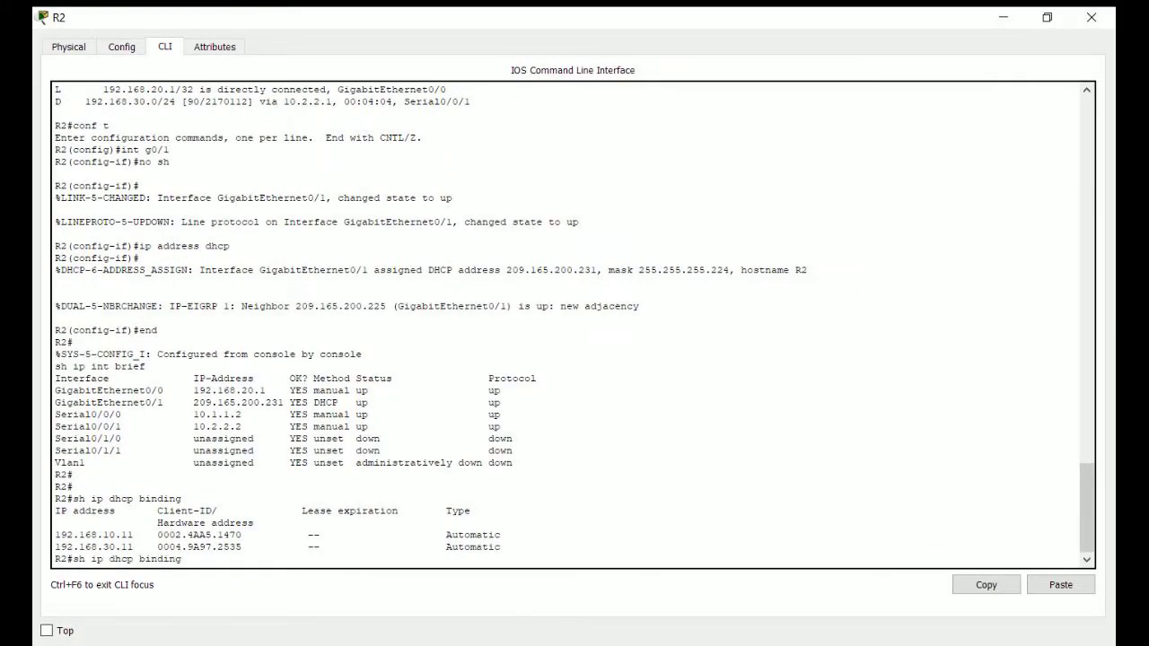
{"action": "key", "text": "Return"}
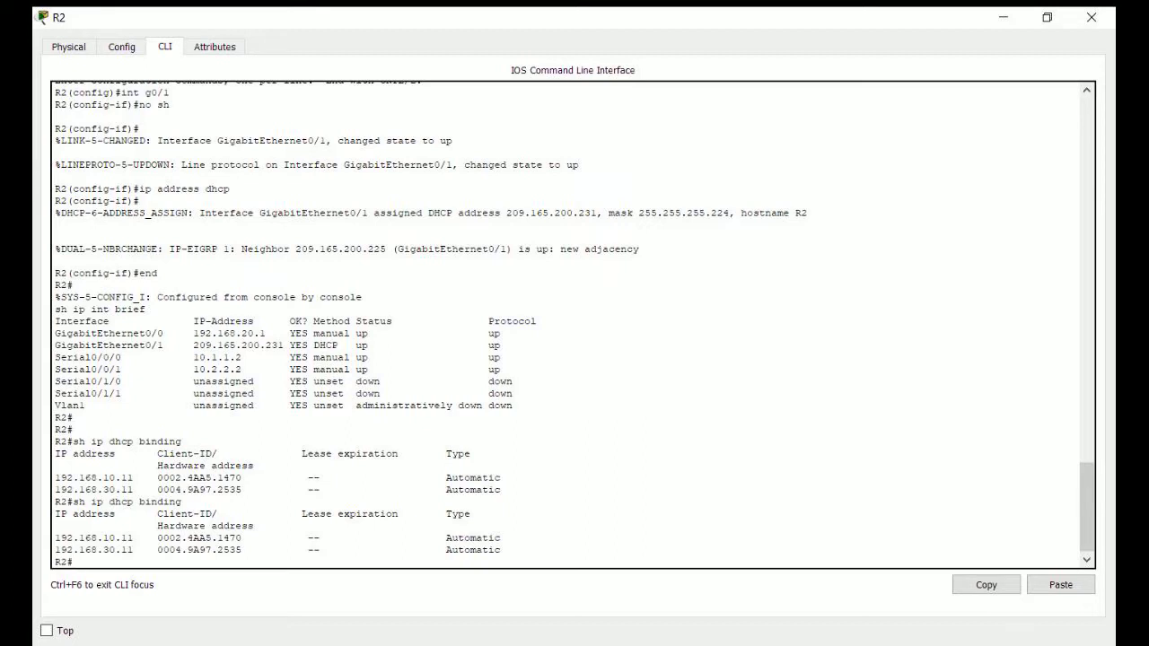
{"action": "left_click", "coordinate": [1002, 17]}
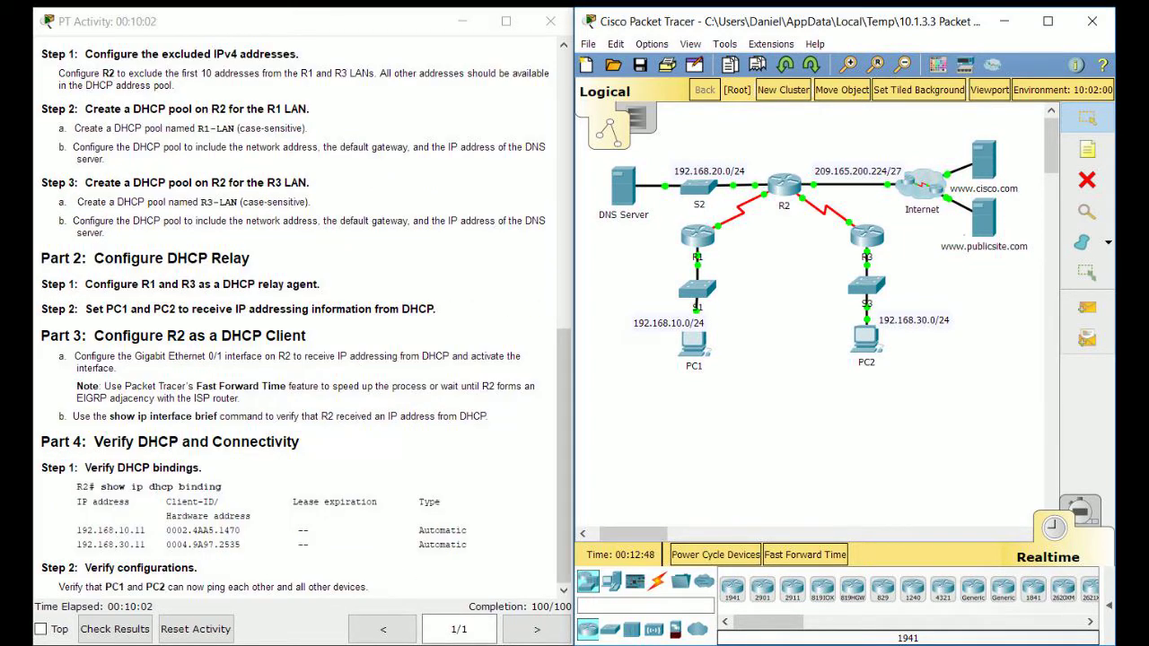
{"action": "scroll", "coordinate": [296, 314], "scroll_direction": "up", "scroll_amount": 10}
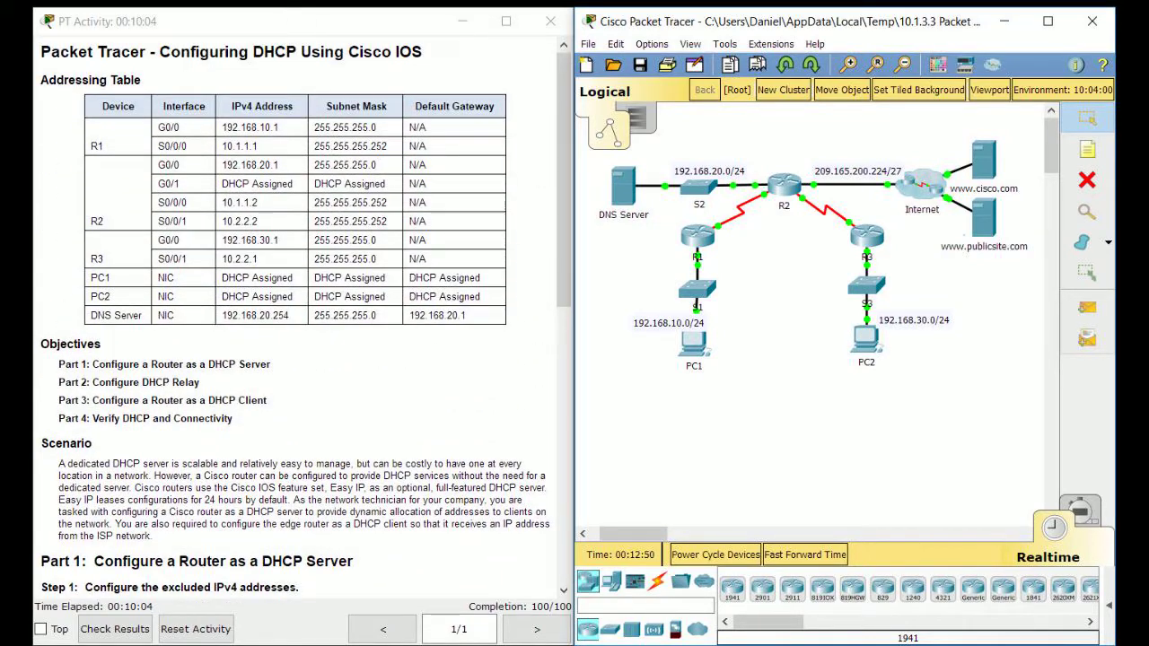